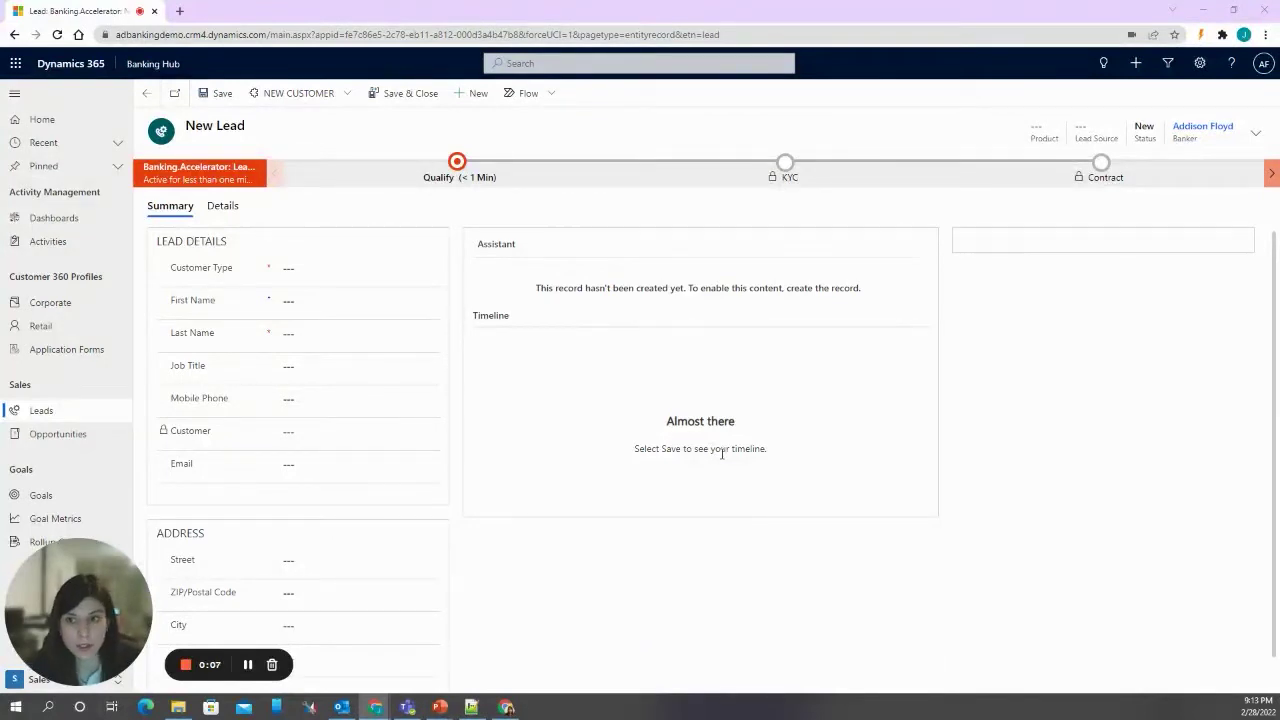
Set the lead's Customer Type to Person and enter the lead's first and last name.
left_click(326, 270)
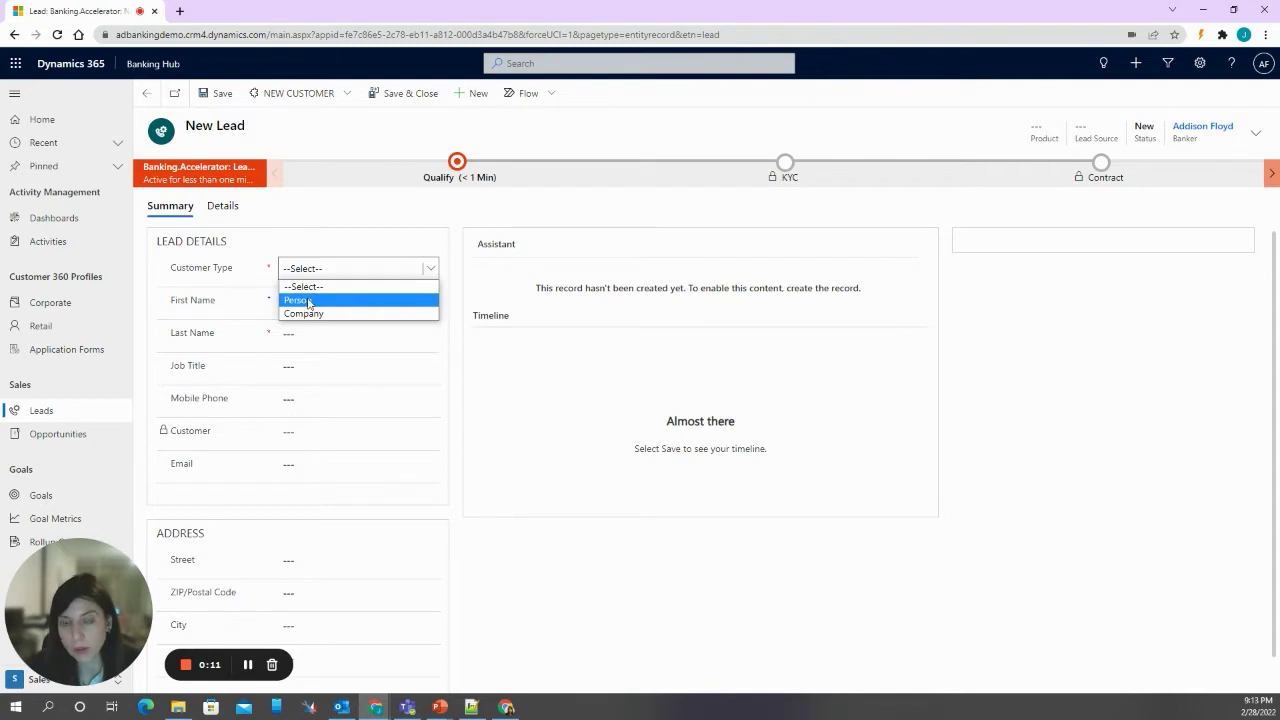
left_click(309, 301)
left_click(311, 290)
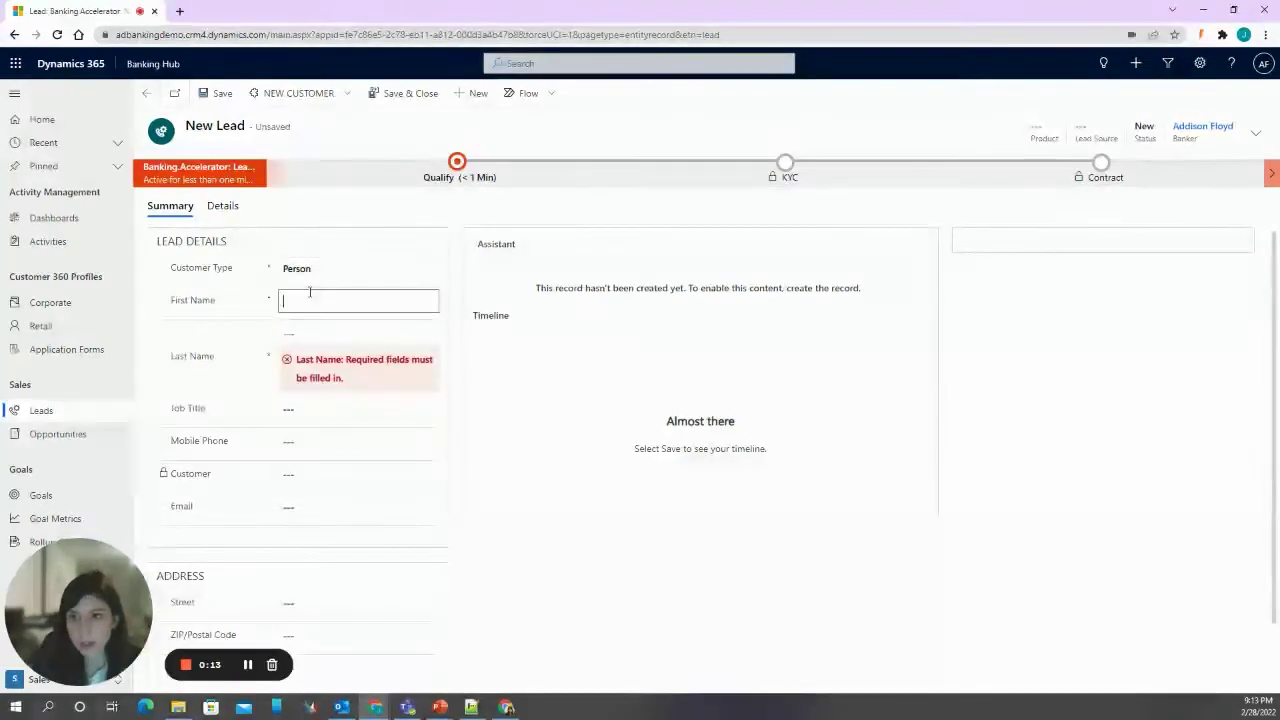
left_click(310, 334)
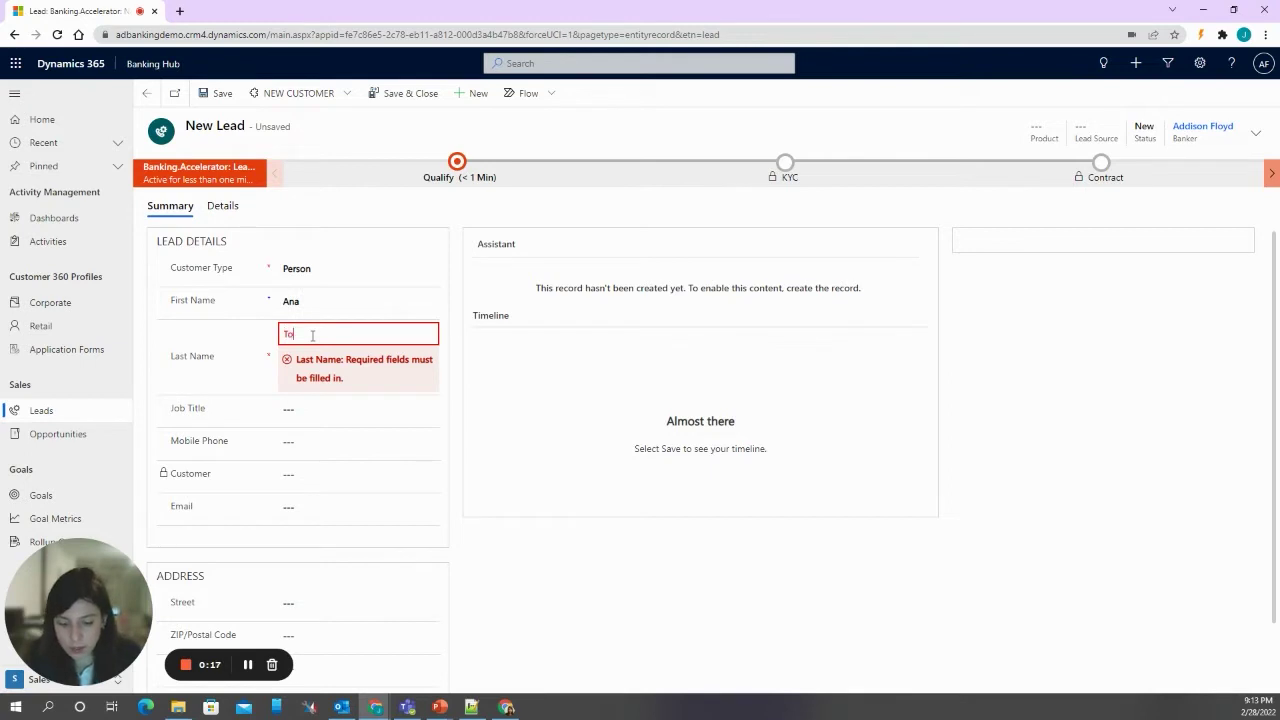
Paste the lead's mobile phone number and e-mail address, then save the lead.
left_click(311, 442)
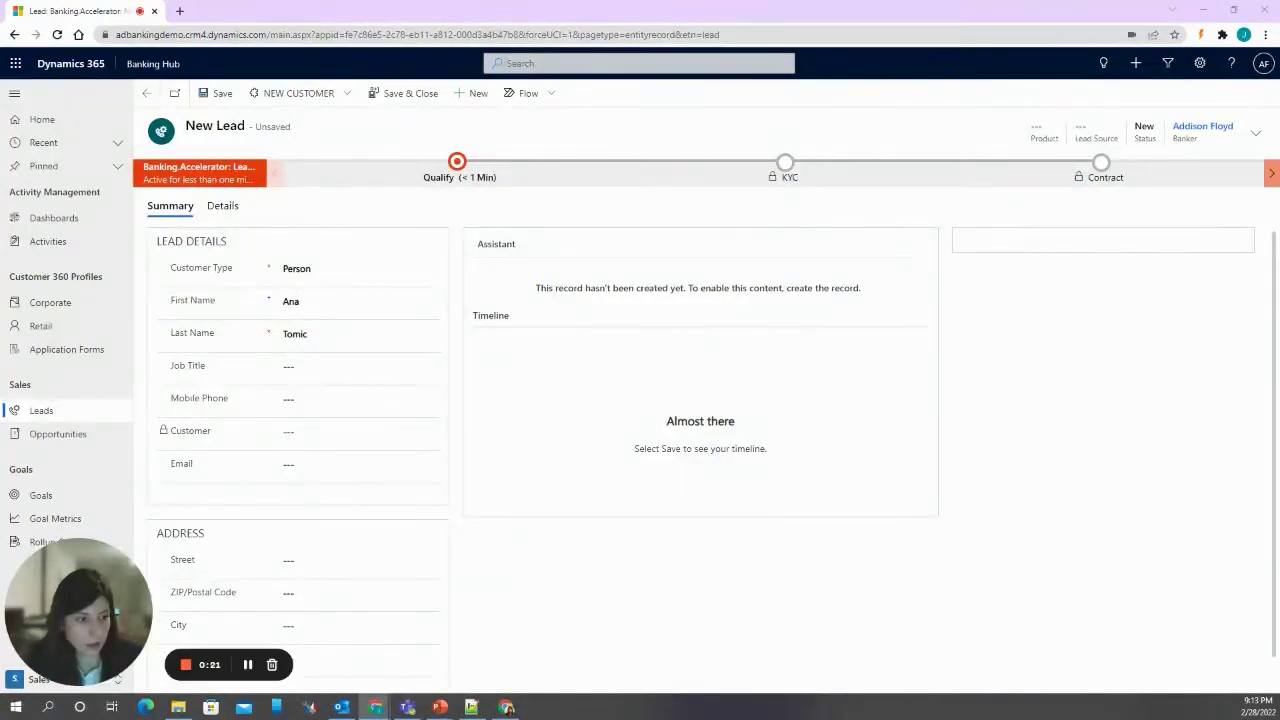
left_click(304, 405)
key("ctrl+v")
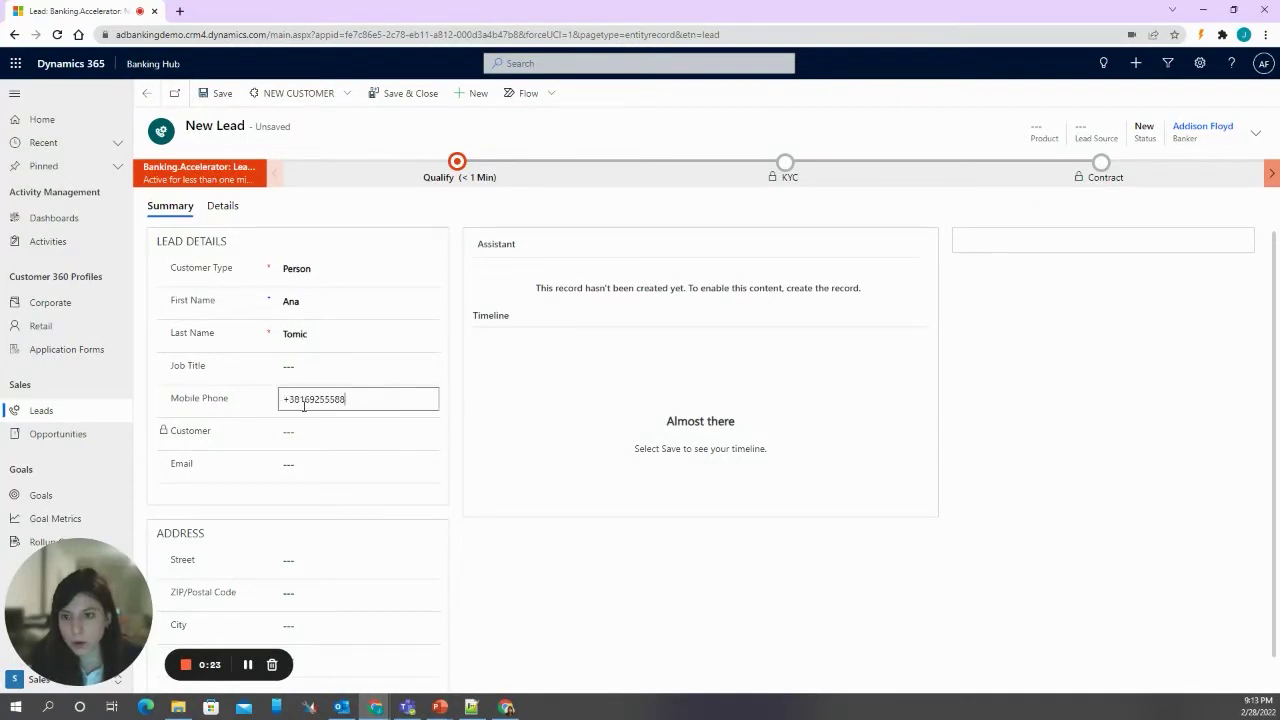
key("Tab")
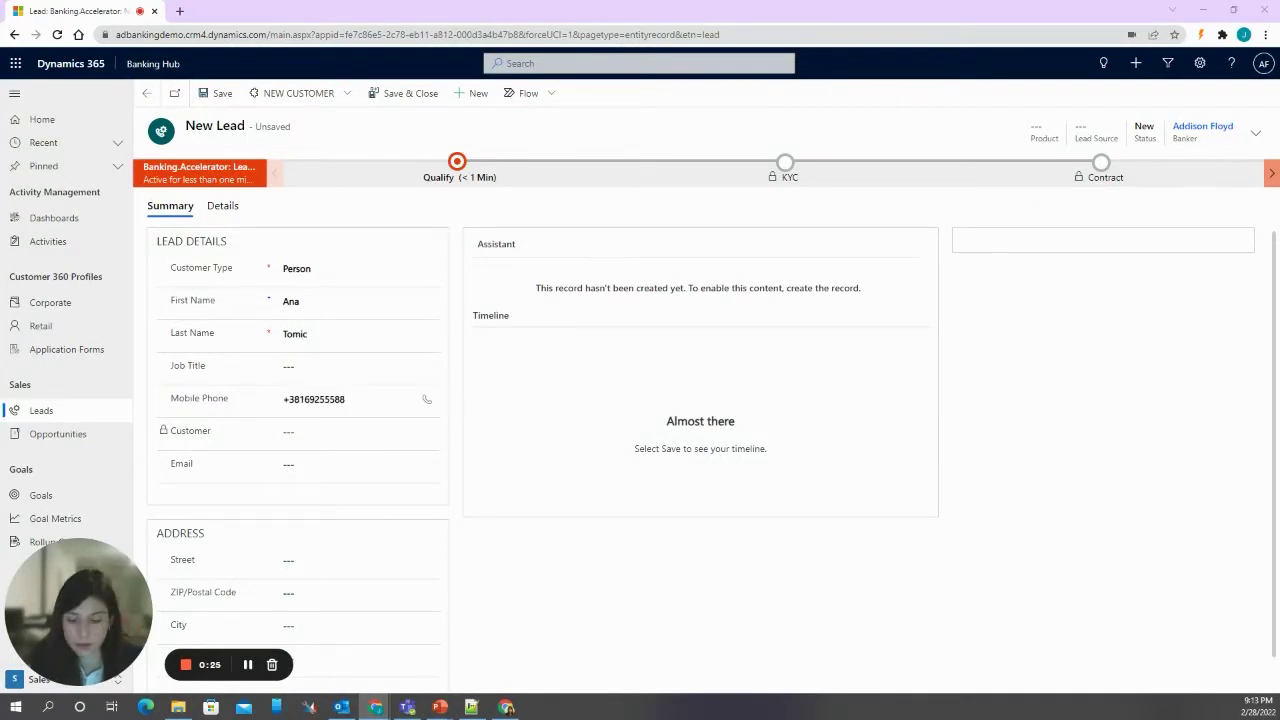
left_click(343, 462)
key("ctrl+v")
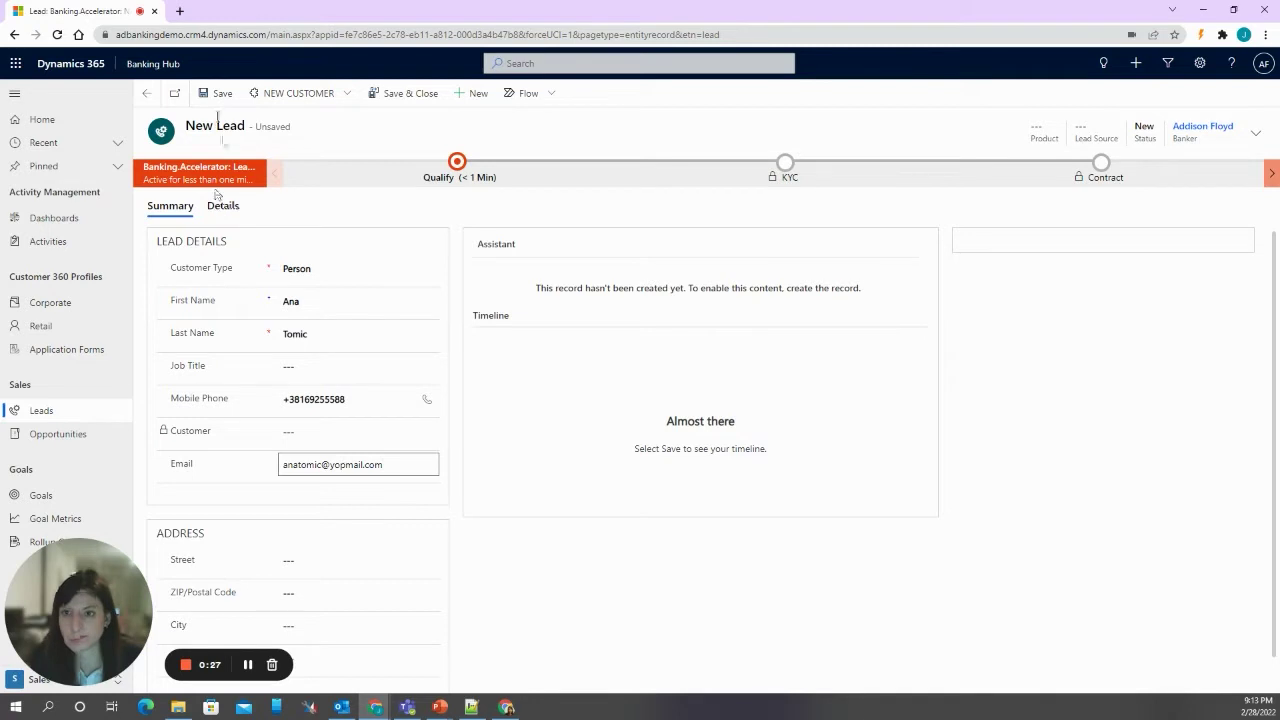
left_click(214, 95)
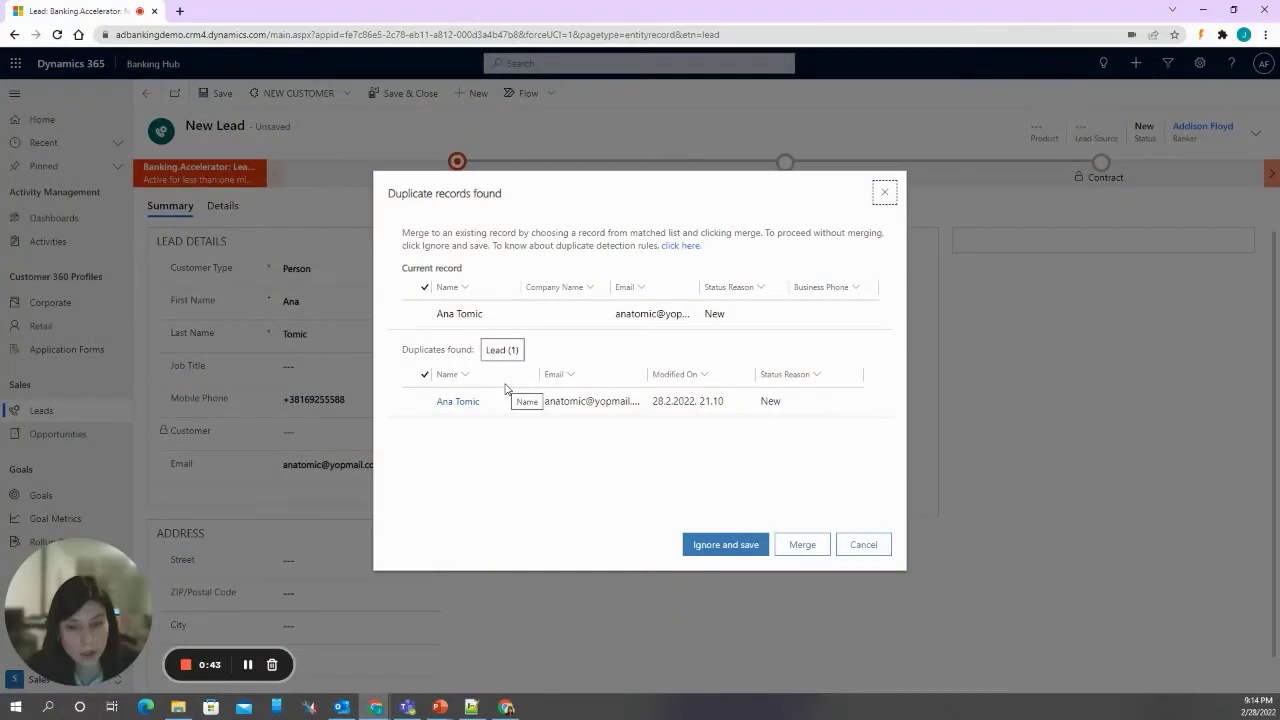
Tick both the current record and the duplicate lead in Duplicate records found.
left_click(424, 315)
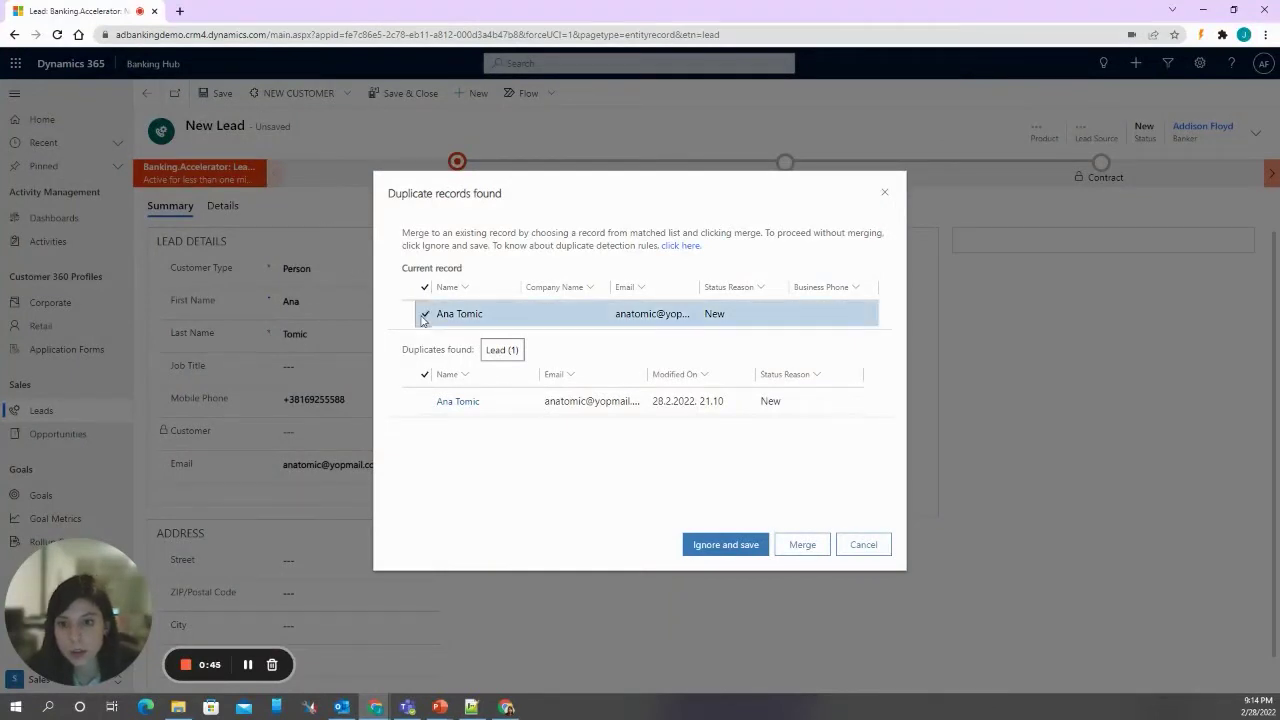
left_click(424, 402)
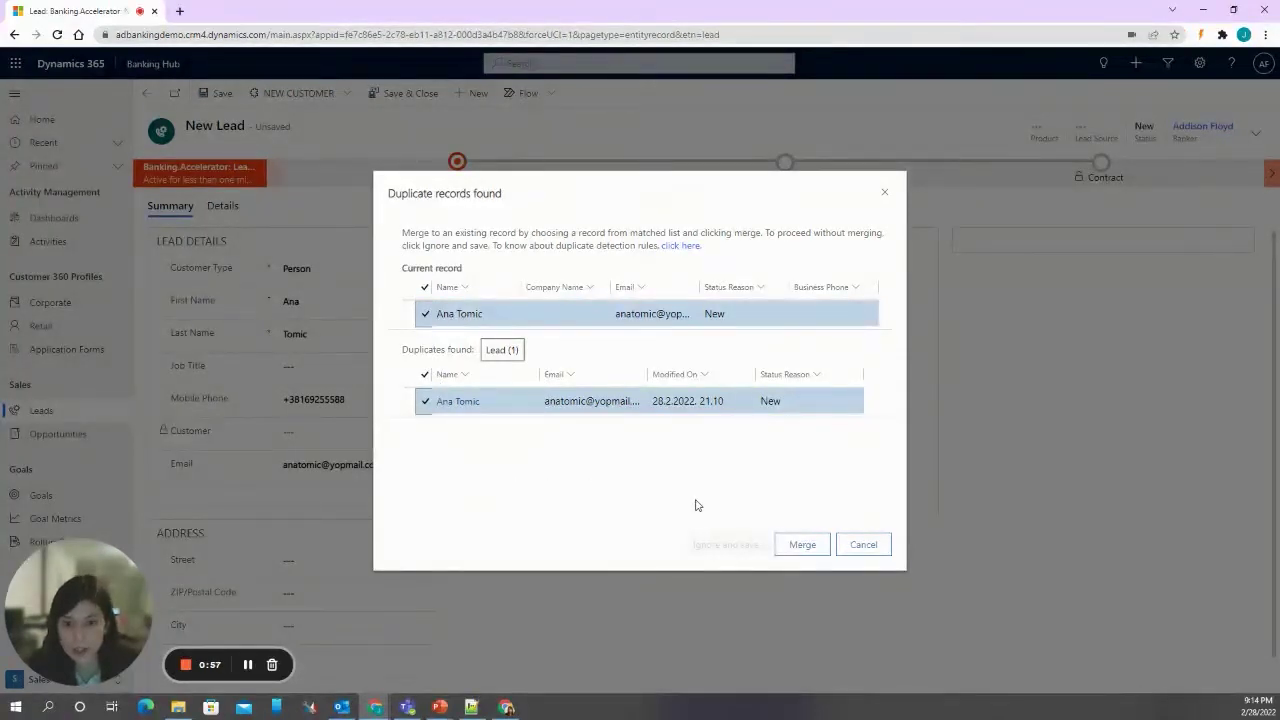
Merge the two leads, showing all fields and keeping the matched record's values, including its address.
left_click(799, 556)
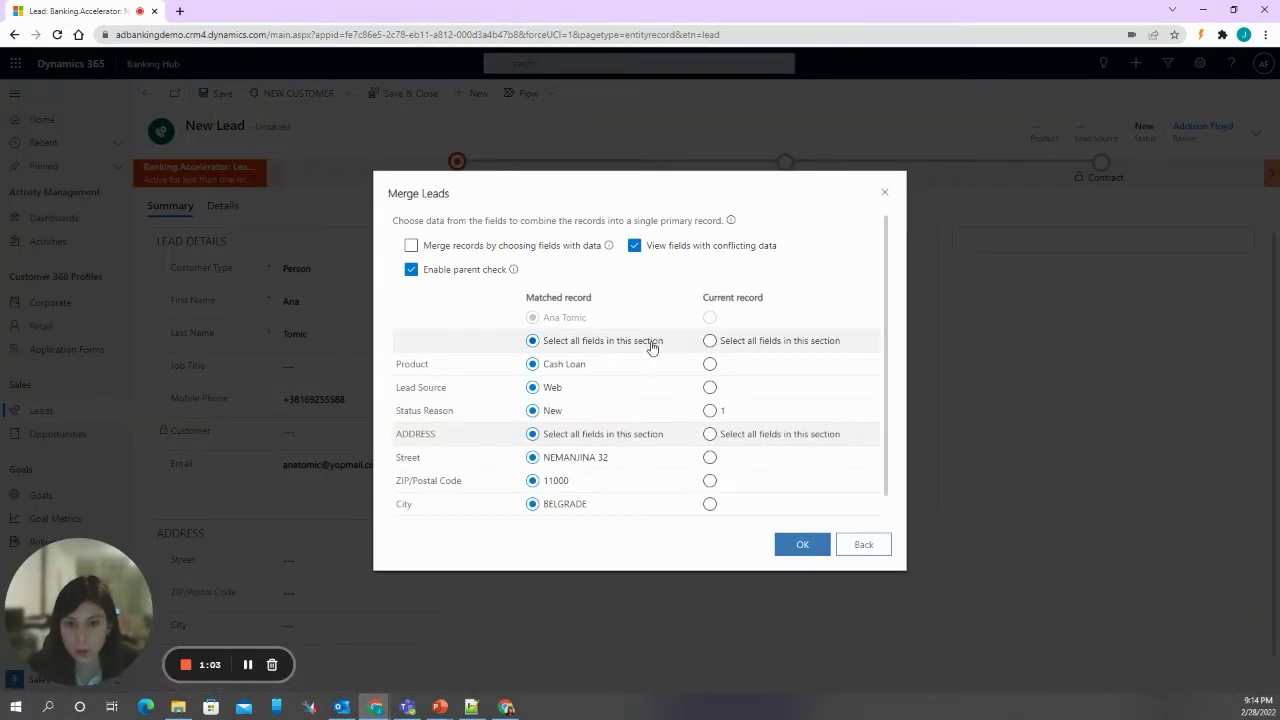
scroll(651, 345, "down", 1)
scroll(651, 347, "up", 1)
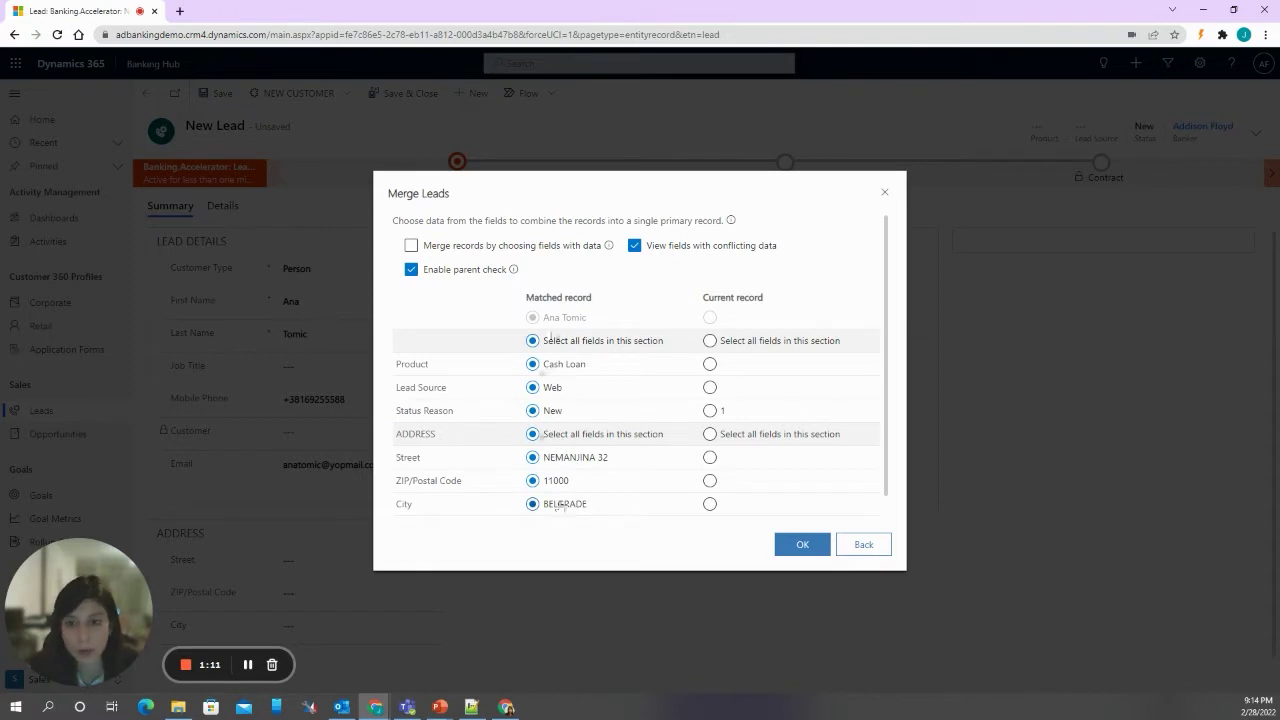
left_click(634, 245)
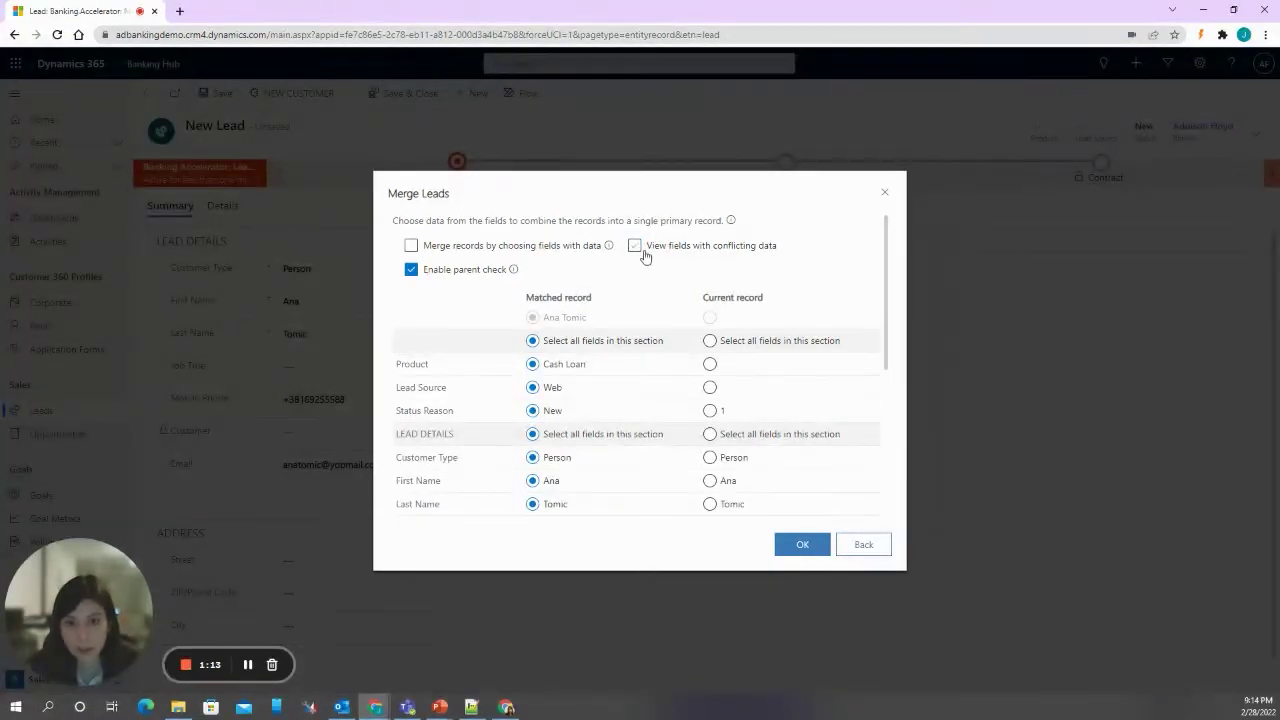
scroll(694, 349, "down", 2)
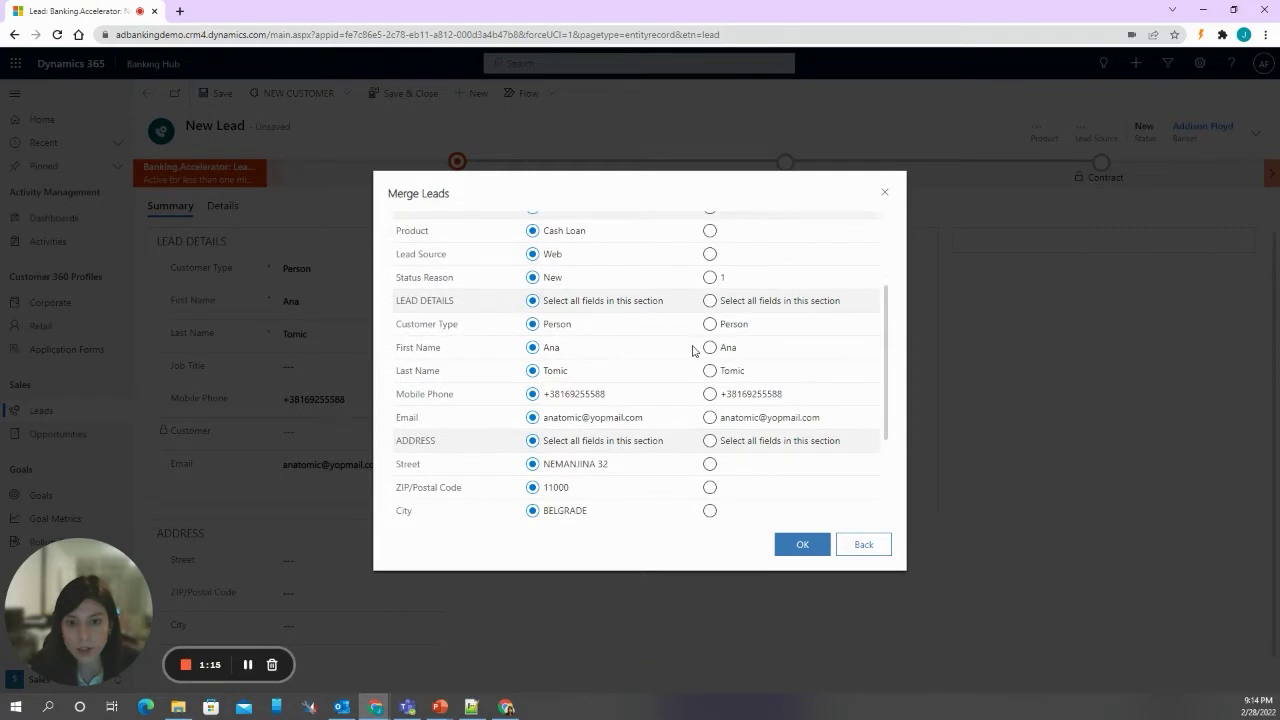
scroll(706, 437, "down", 2)
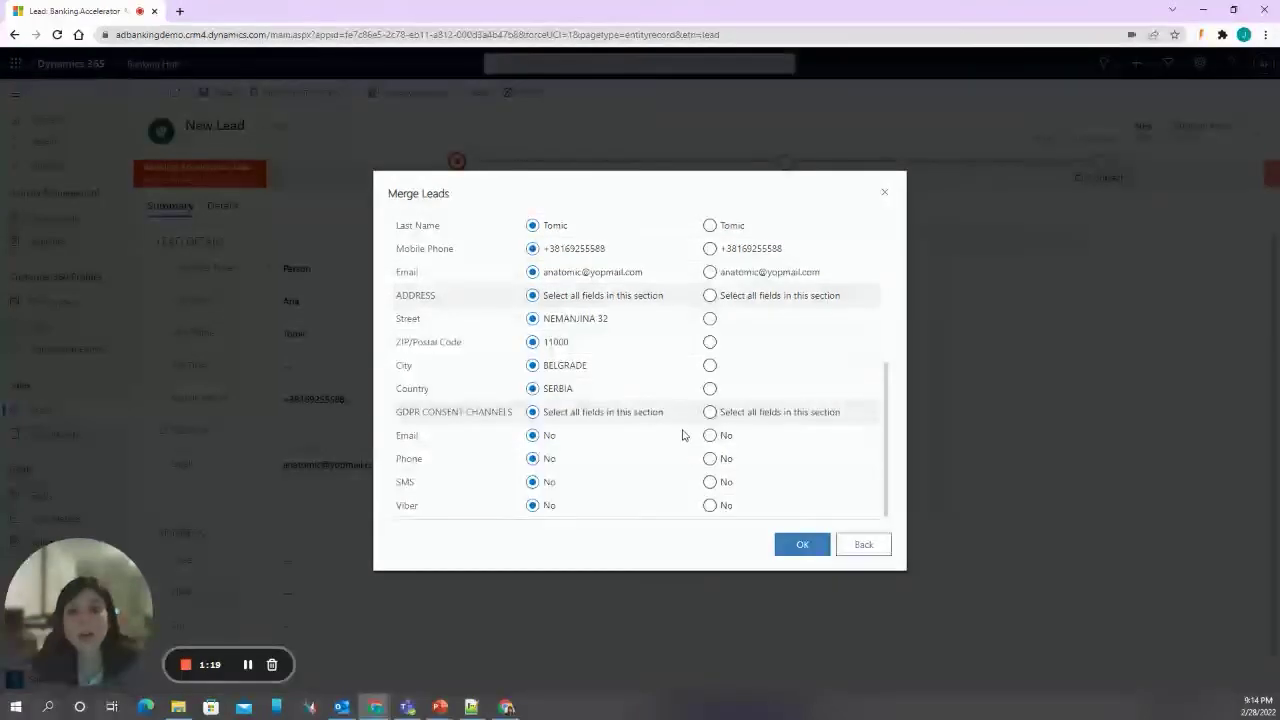
scroll(683, 435, "up", 2)
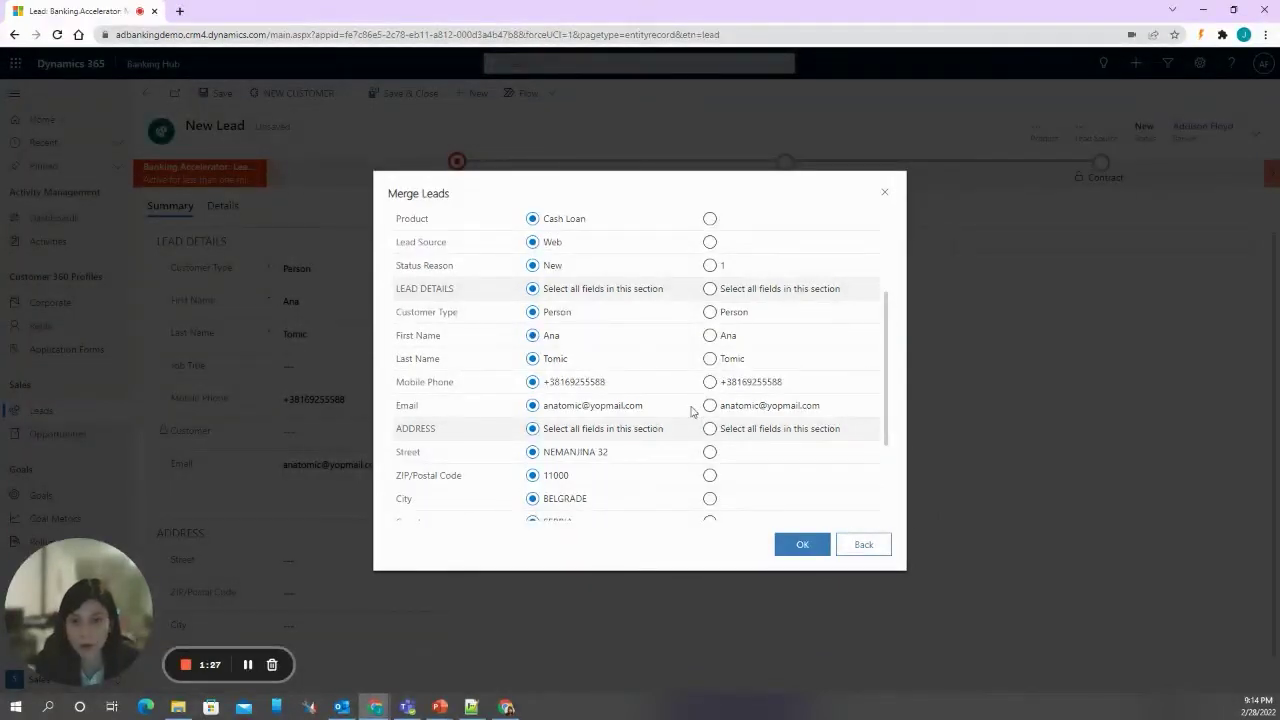
scroll(697, 404, "down", 1)
scroll(697, 404, "down", 2)
scroll(697, 404, "up", 5)
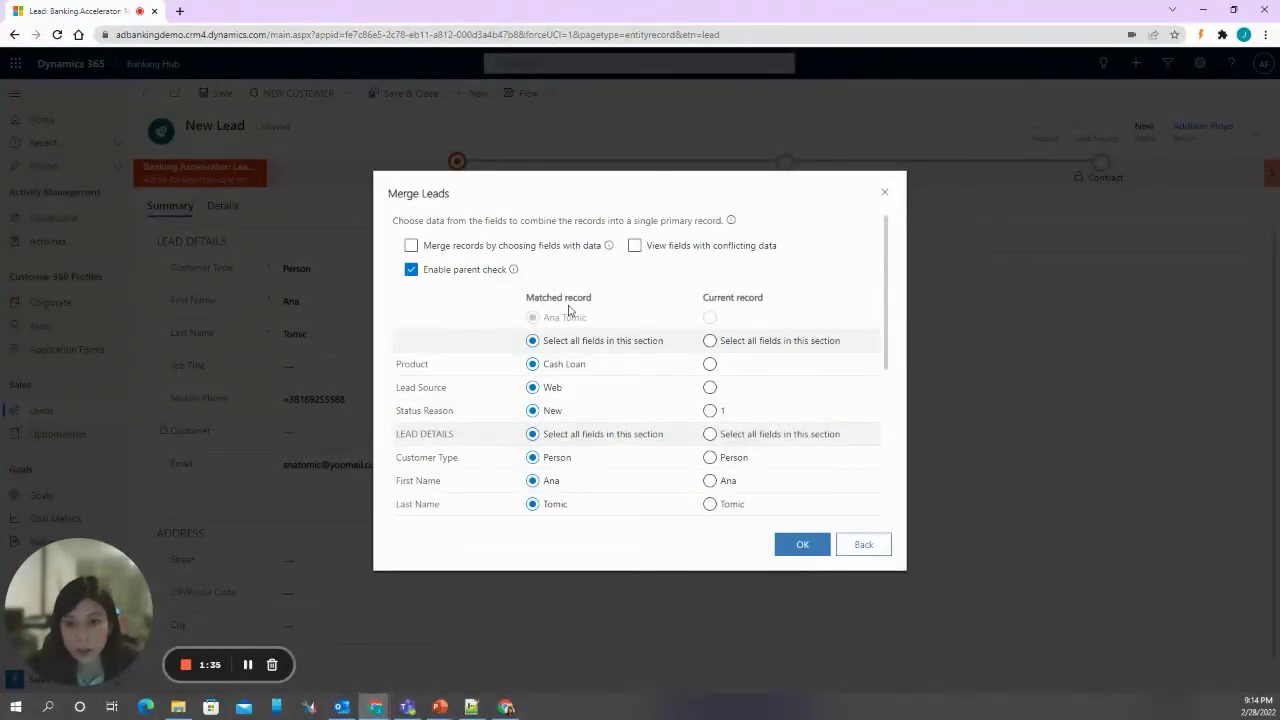
scroll(570, 336, "down", 3)
scroll(569, 336, "down", 3)
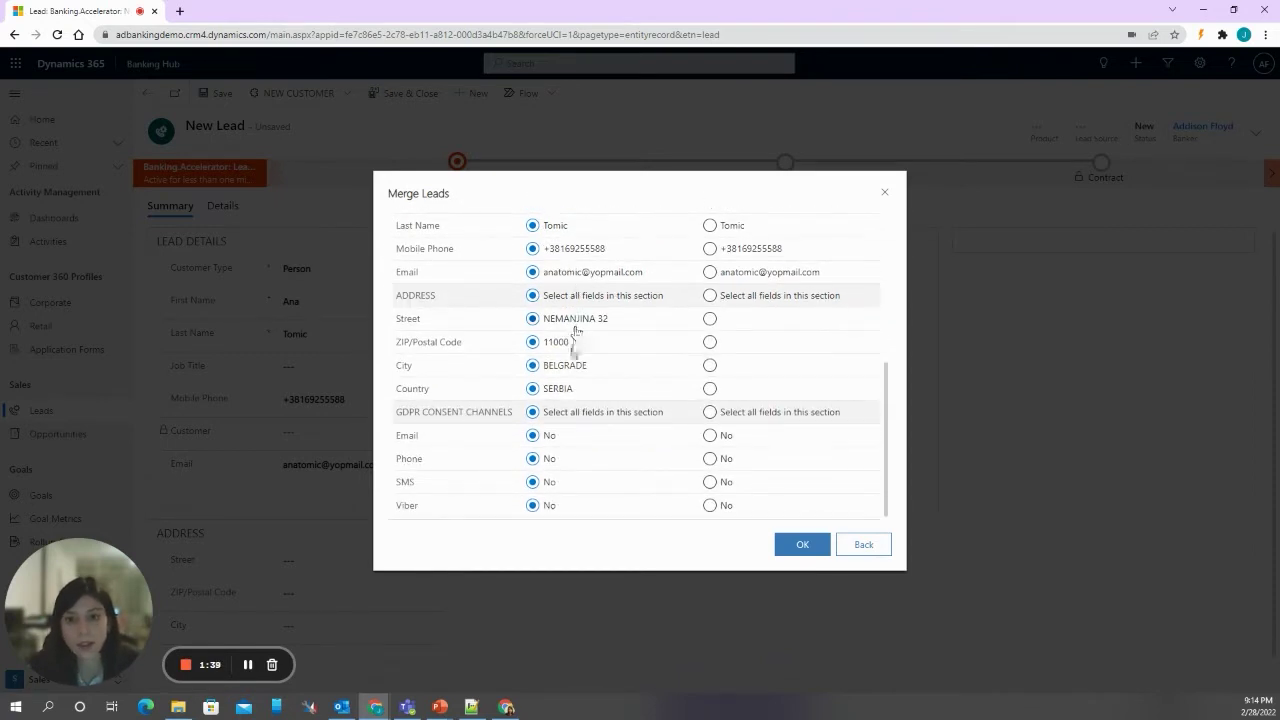
scroll(570, 340, "up", 6)
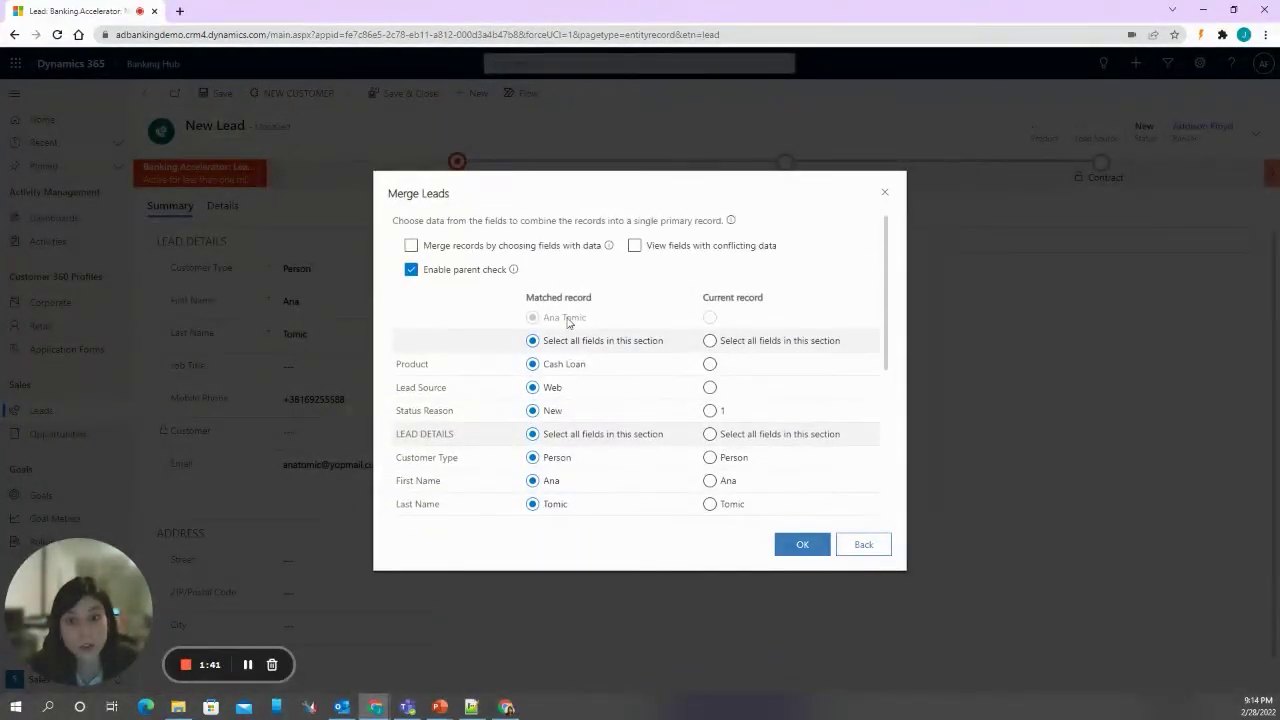
scroll(564, 390, "down", 5)
scroll(564, 390, "down", 2)
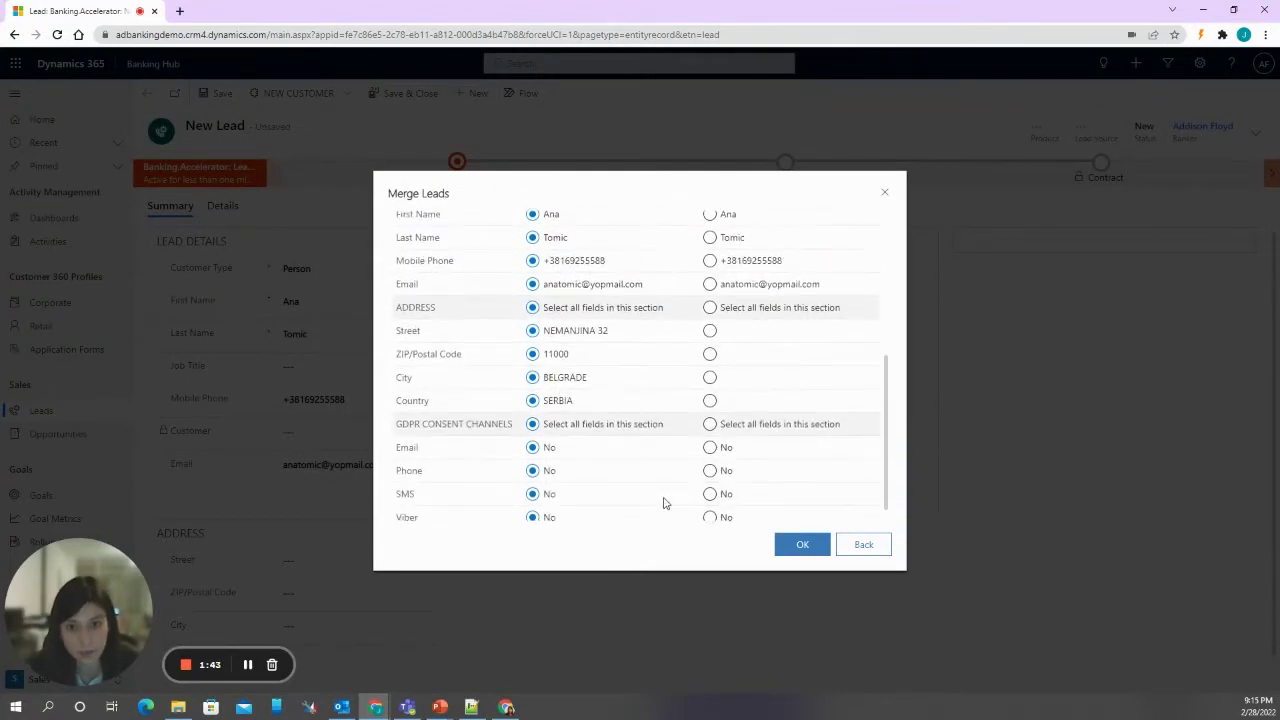
left_click(788, 545)
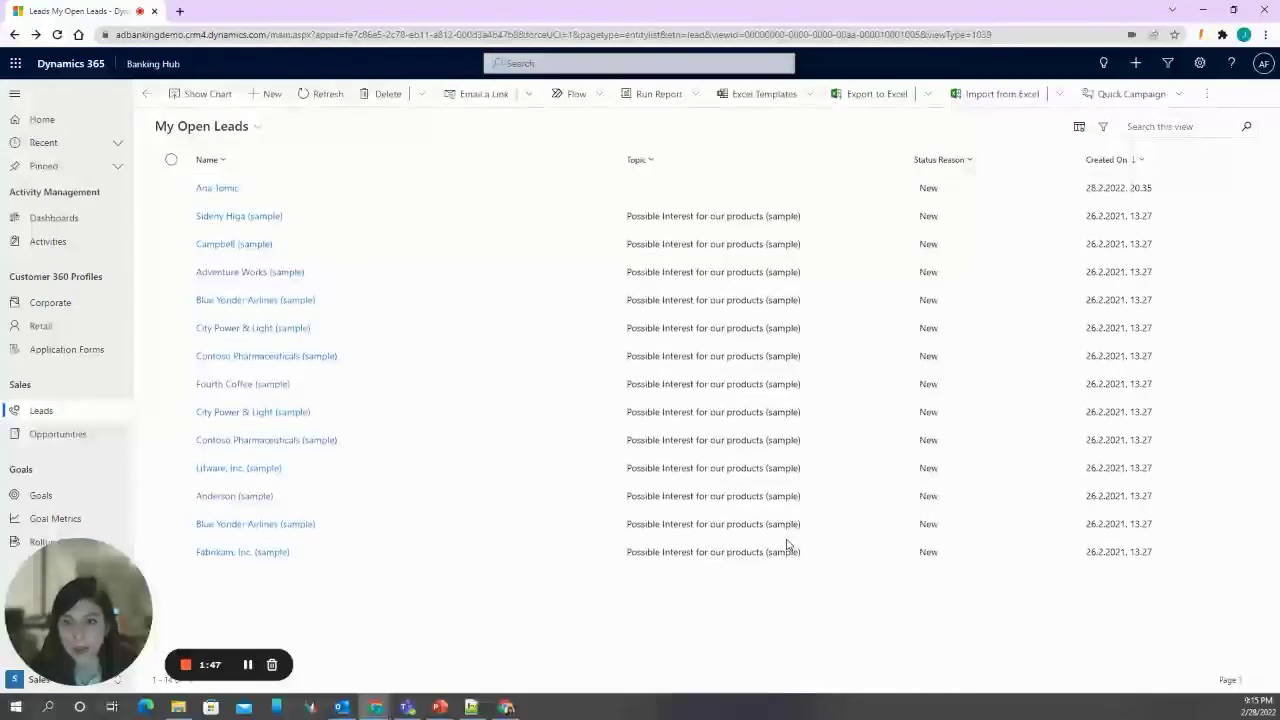
Open the merged lead from My Open Leads and view its Details tab.
left_click(239, 190)
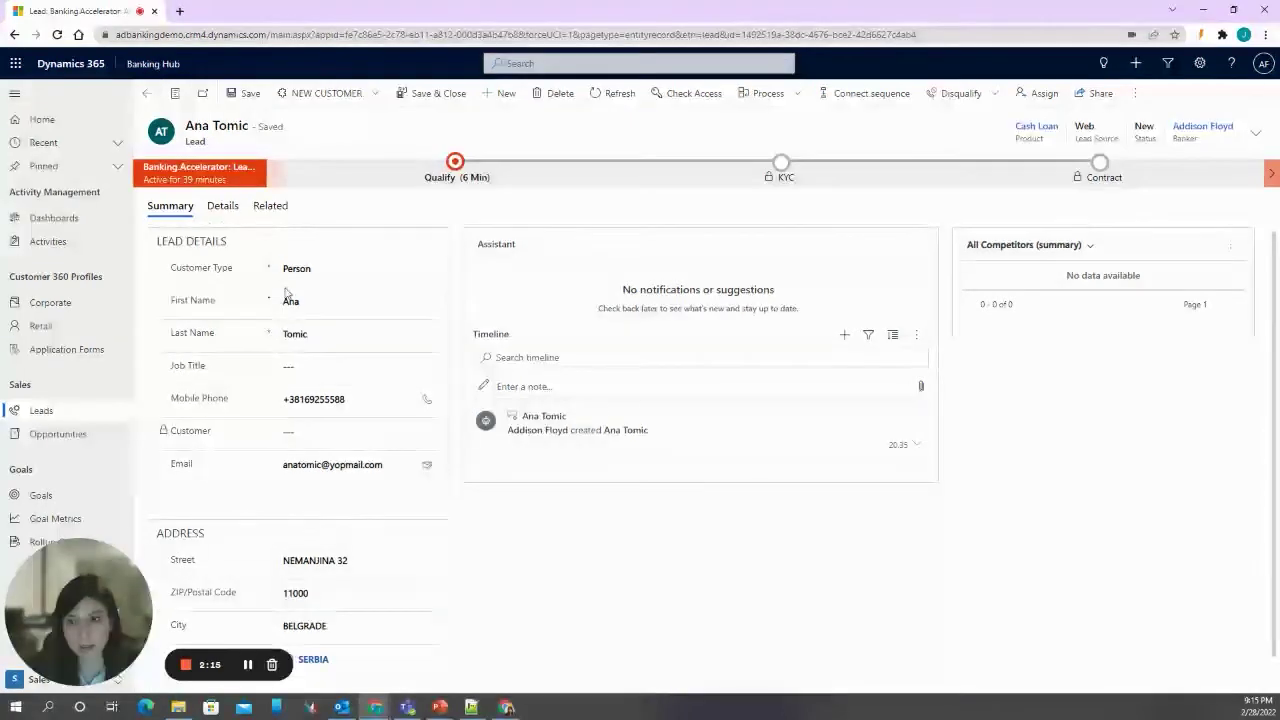
scroll(290, 305, "down", 1)
scroll(287, 545, "up", 1)
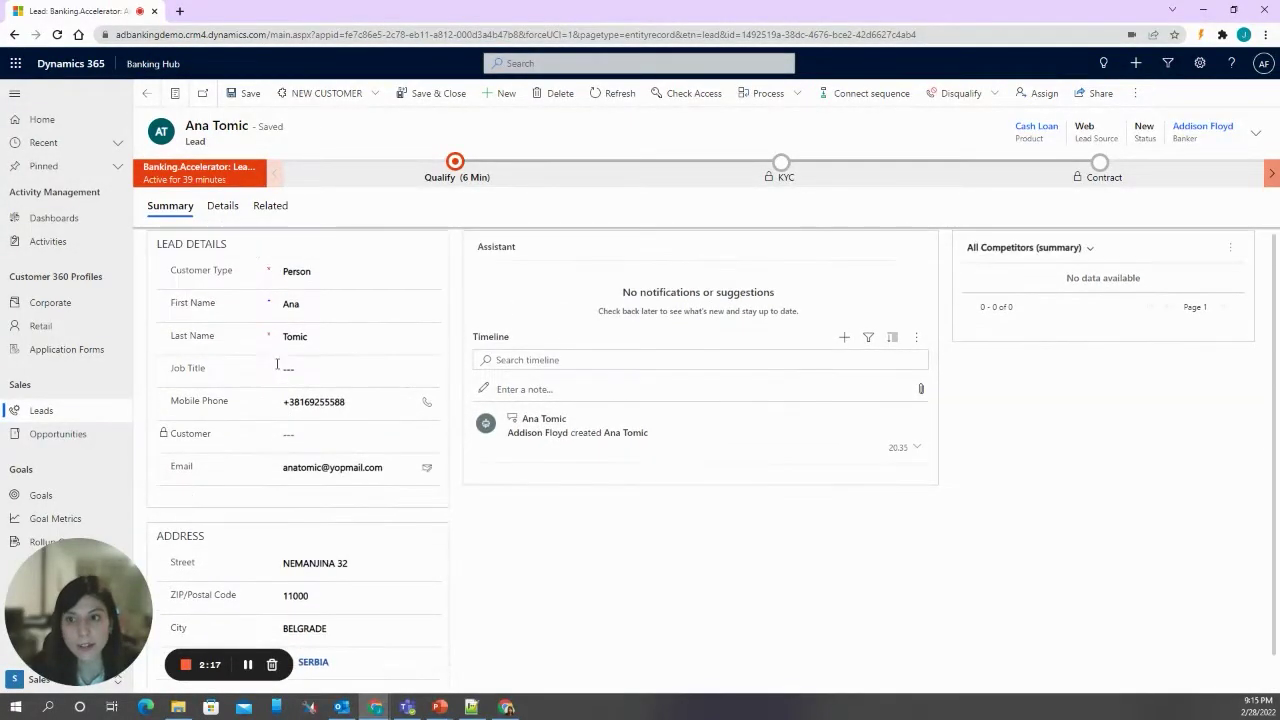
left_click(226, 215)
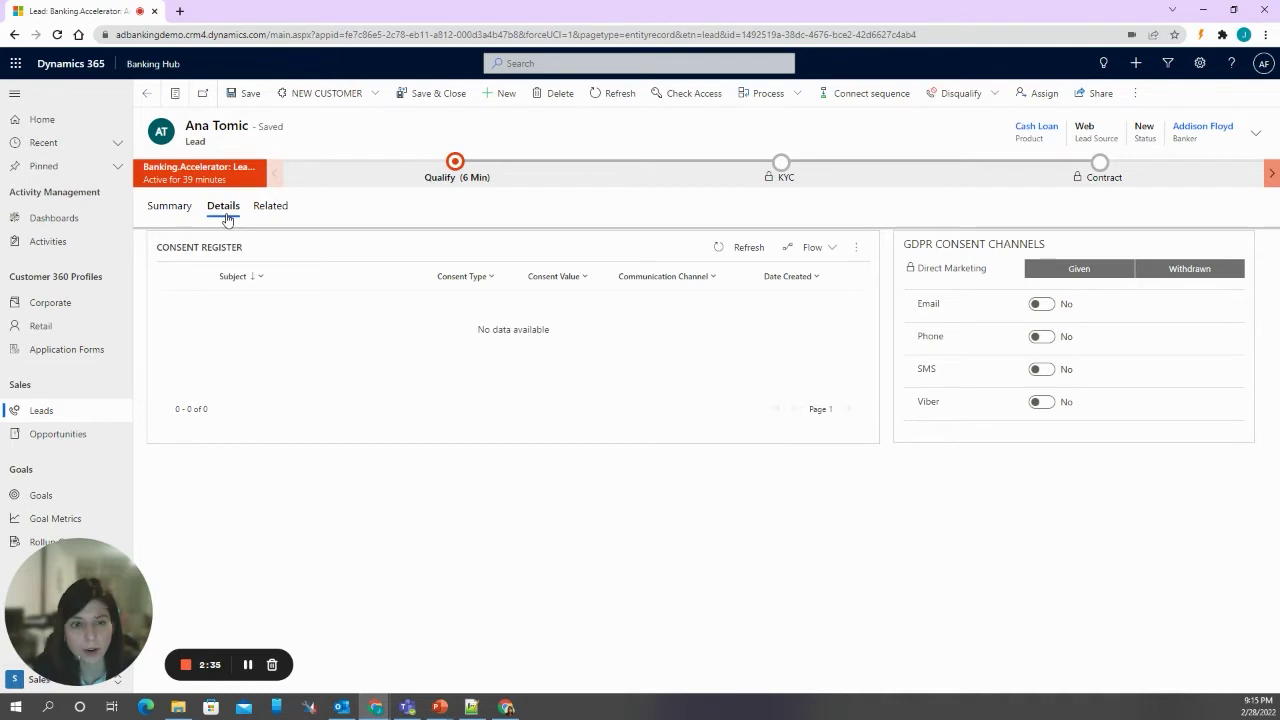
Set Email and SMS Direct Marketing consent to Yes, save, and return to Summary.
left_click(1040, 305)
left_click(1042, 370)
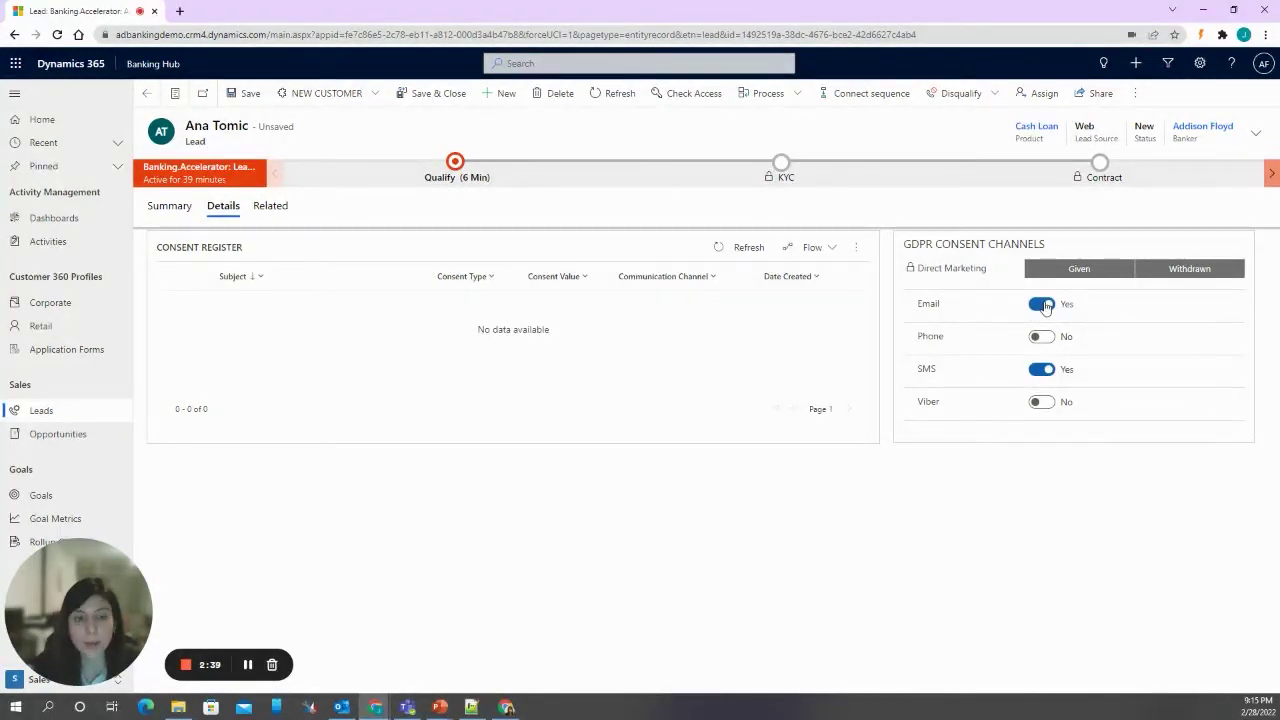
left_click(245, 97)
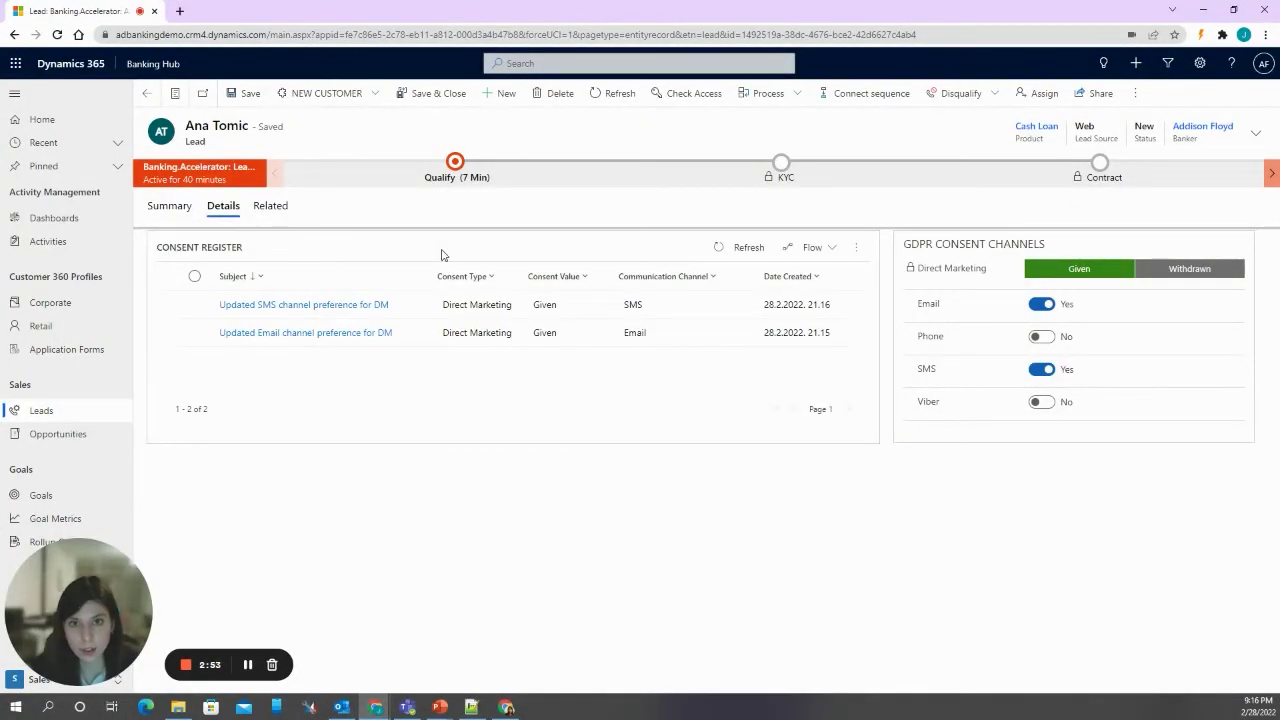
left_click(176, 212)
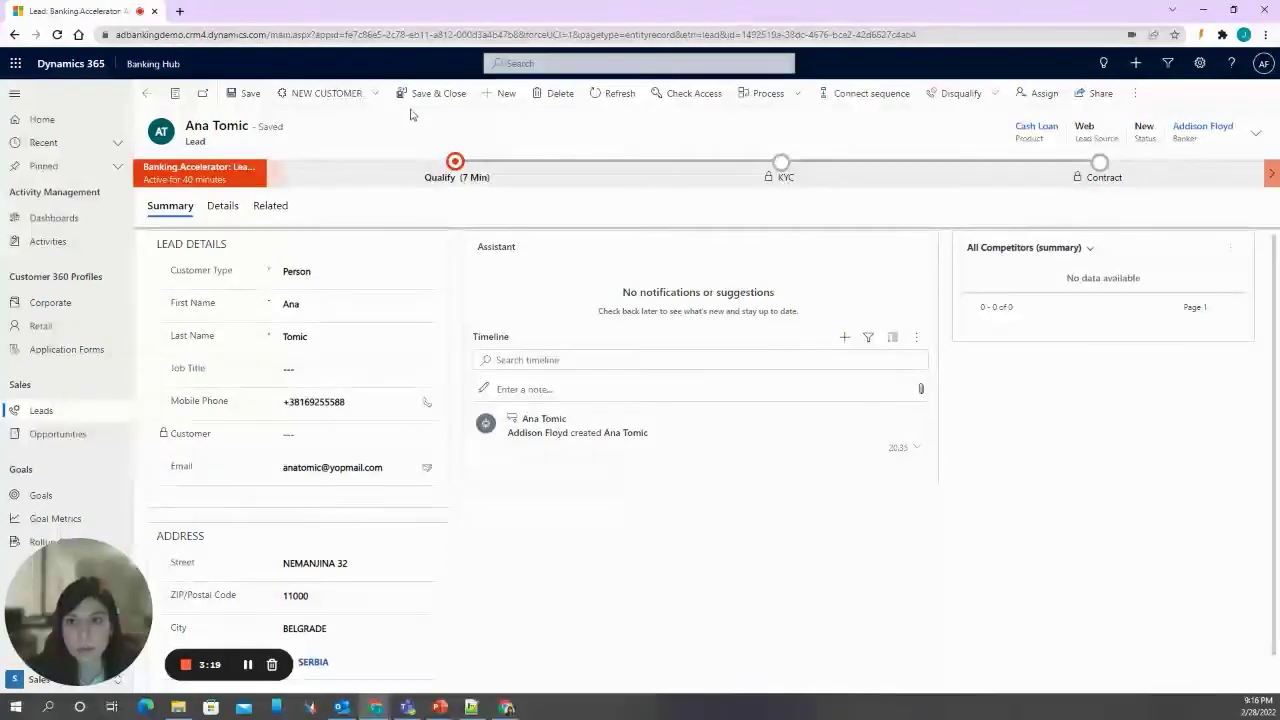
Choose Read ID Card from the NEW CUSTOMER menu to generate the Retail Registration form.
left_click(367, 100)
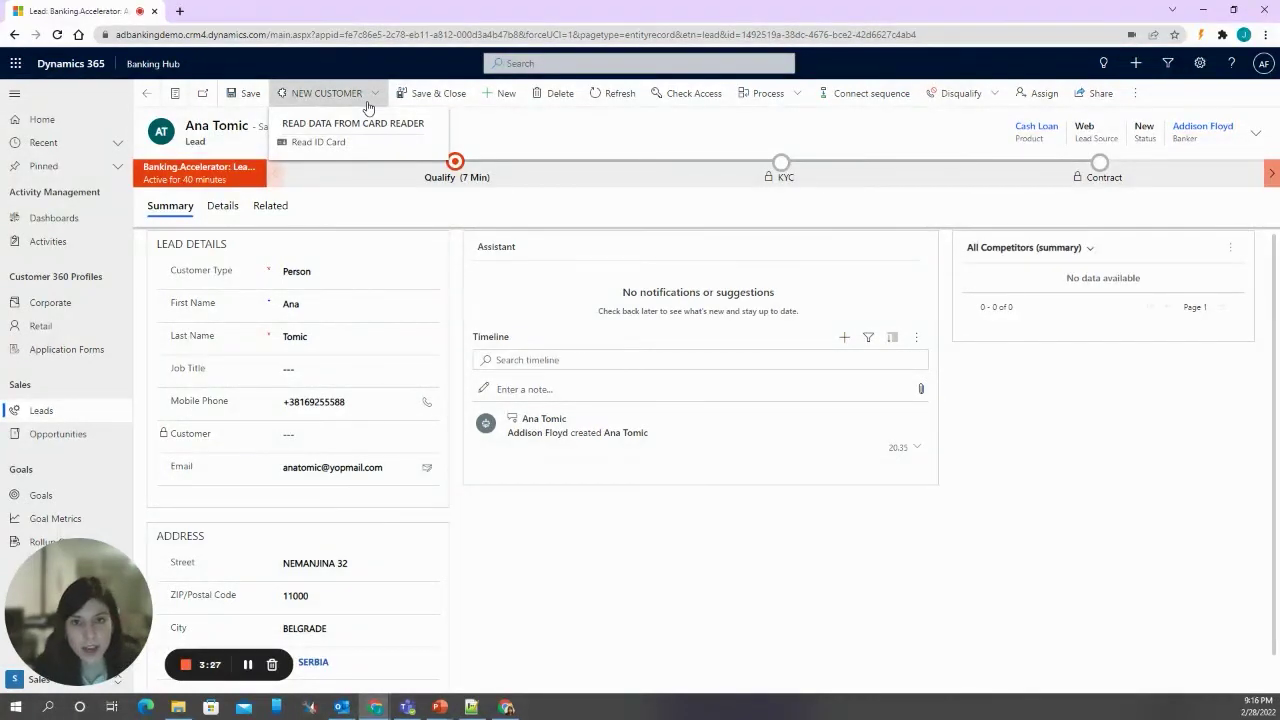
left_click(331, 150)
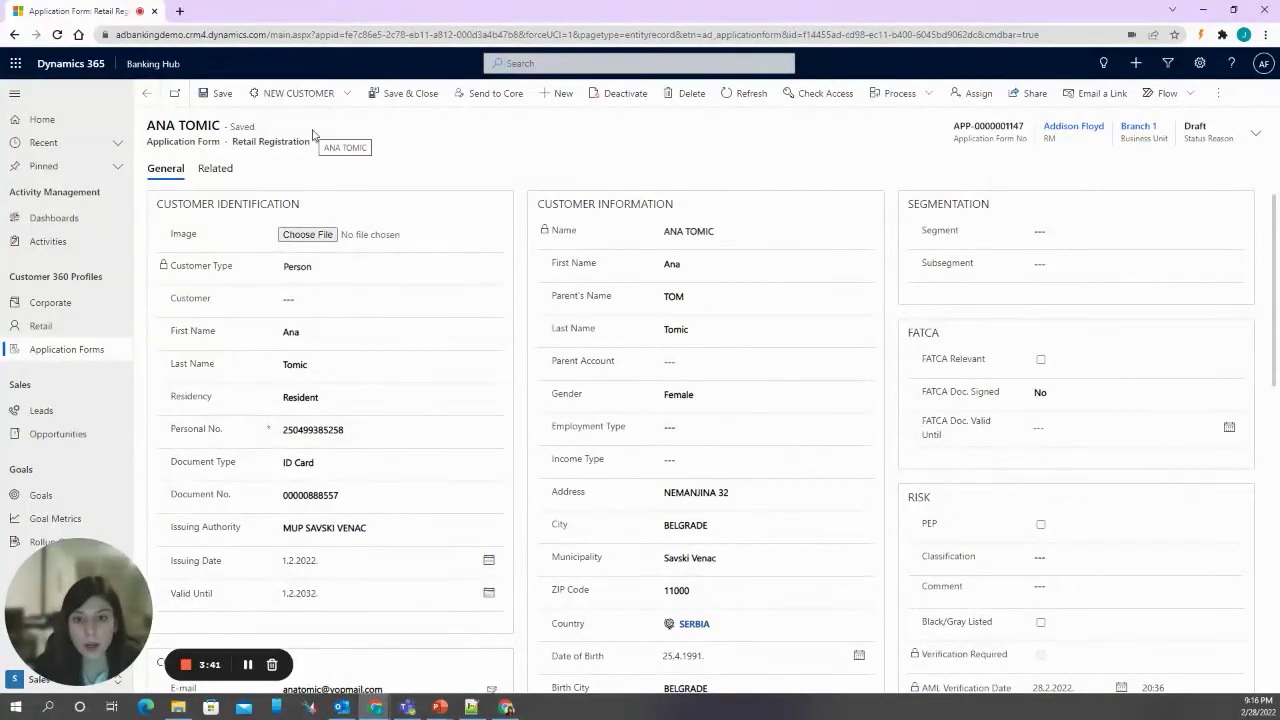
scroll(665, 340, "down", 2)
scroll(665, 370, "down", 4)
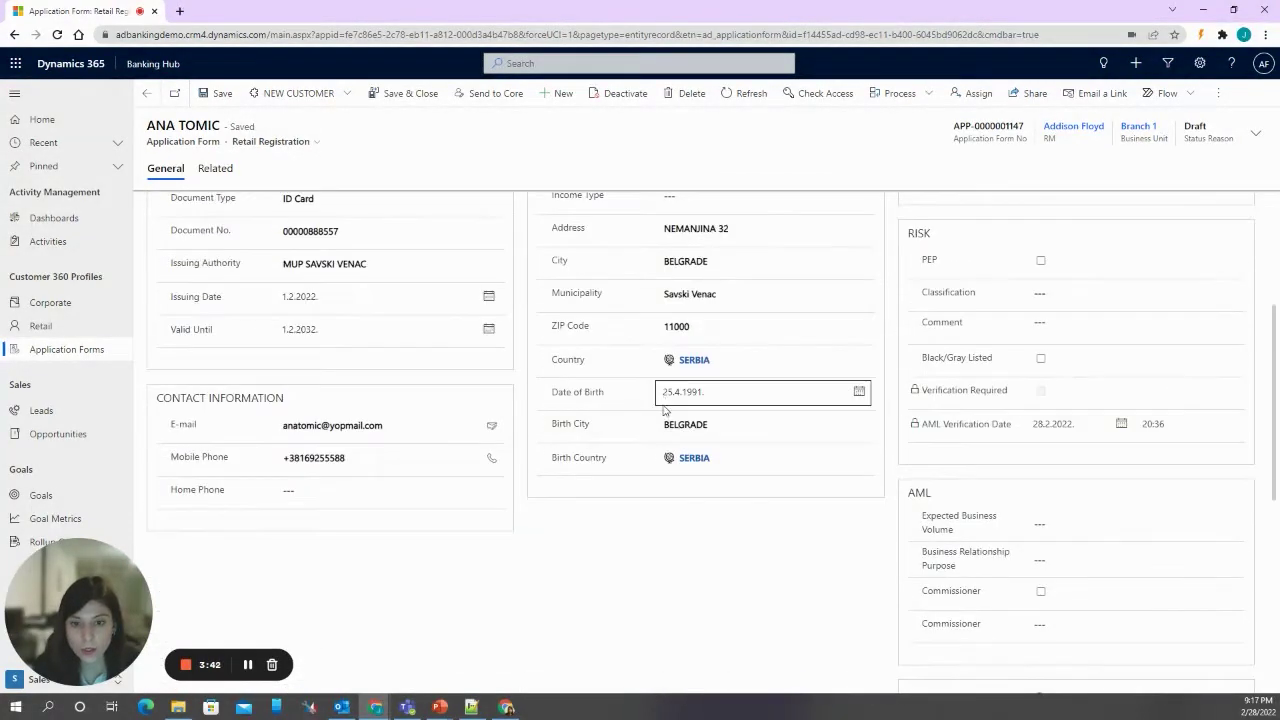
scroll(666, 466, "up", 4)
scroll(667, 464, "up", 2)
left_click(667, 464)
left_click(305, 337)
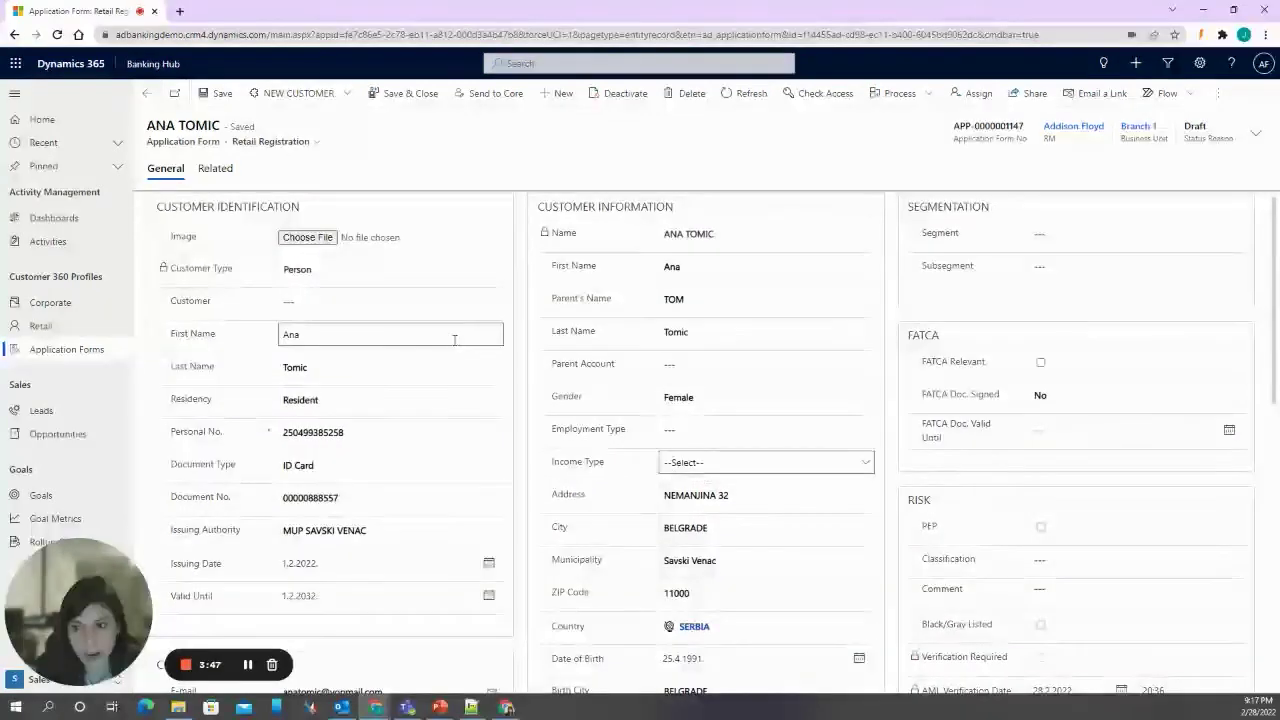
scroll(336, 345, "down", 1)
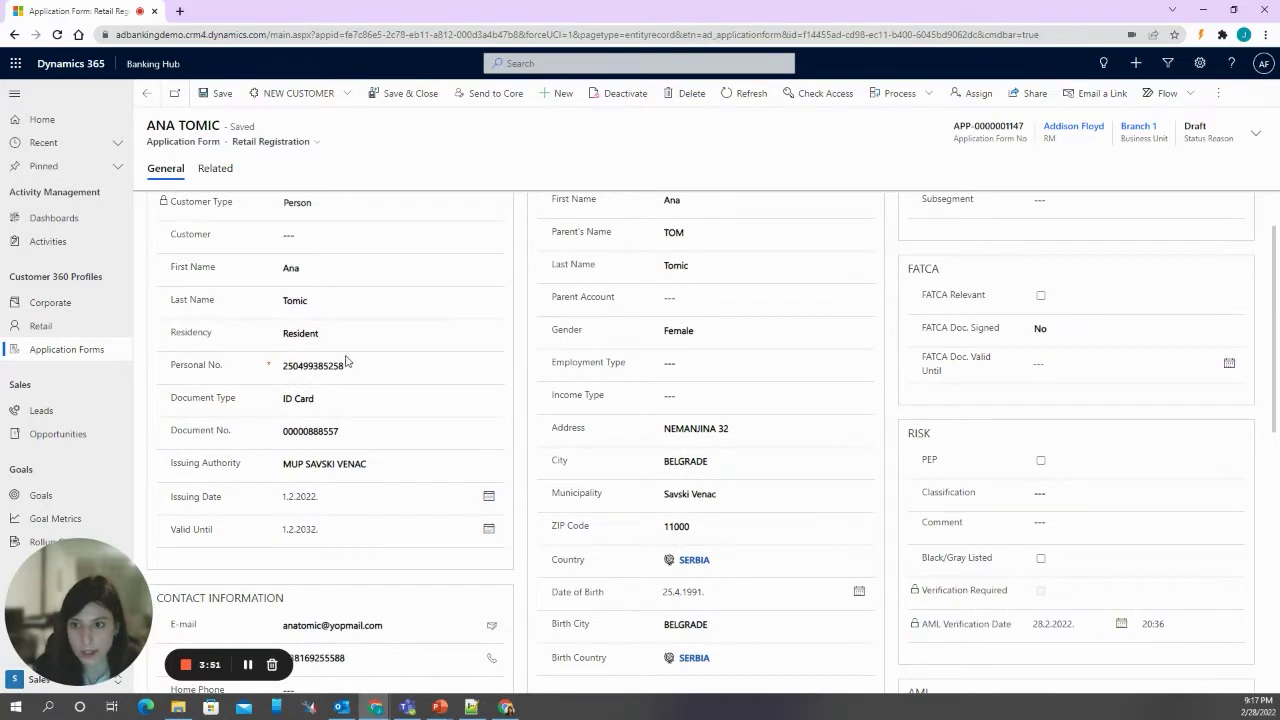
scroll(331, 368, "down", 1)
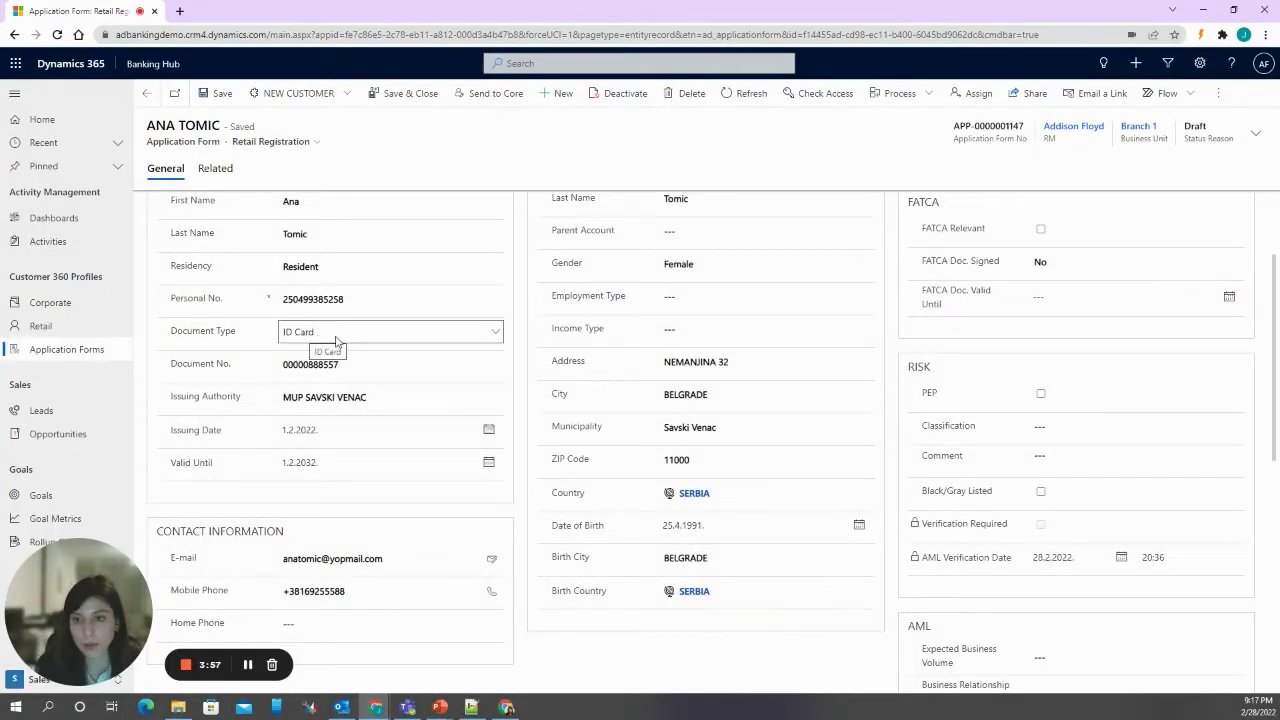
scroll(332, 369, "down", 1)
scroll(332, 369, "down", 1)
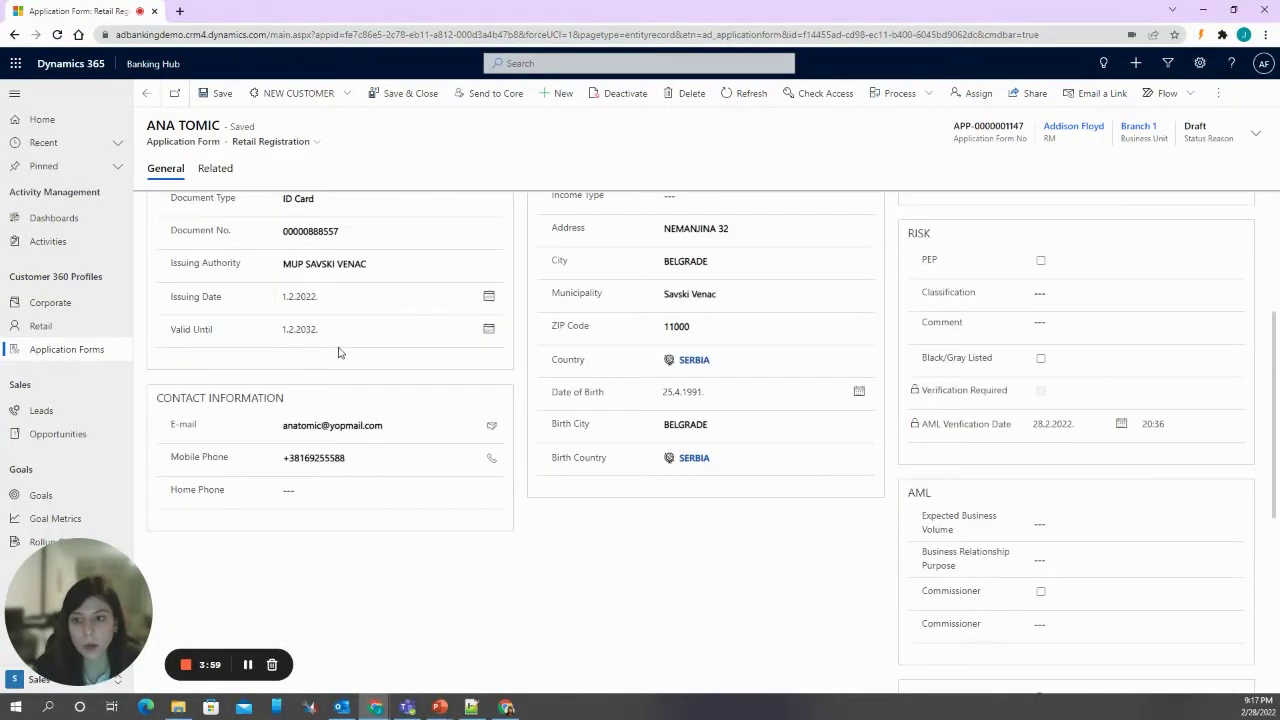
scroll(348, 336, "up", 3)
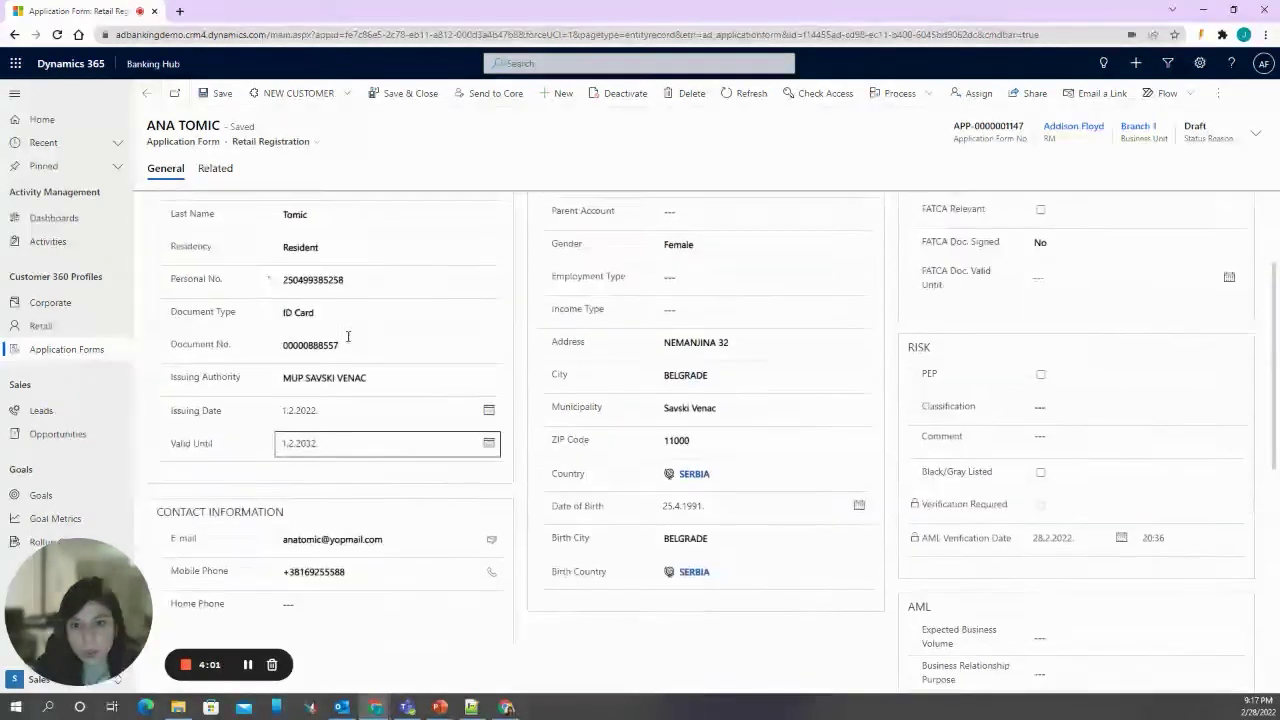
scroll(692, 430, "down", 1)
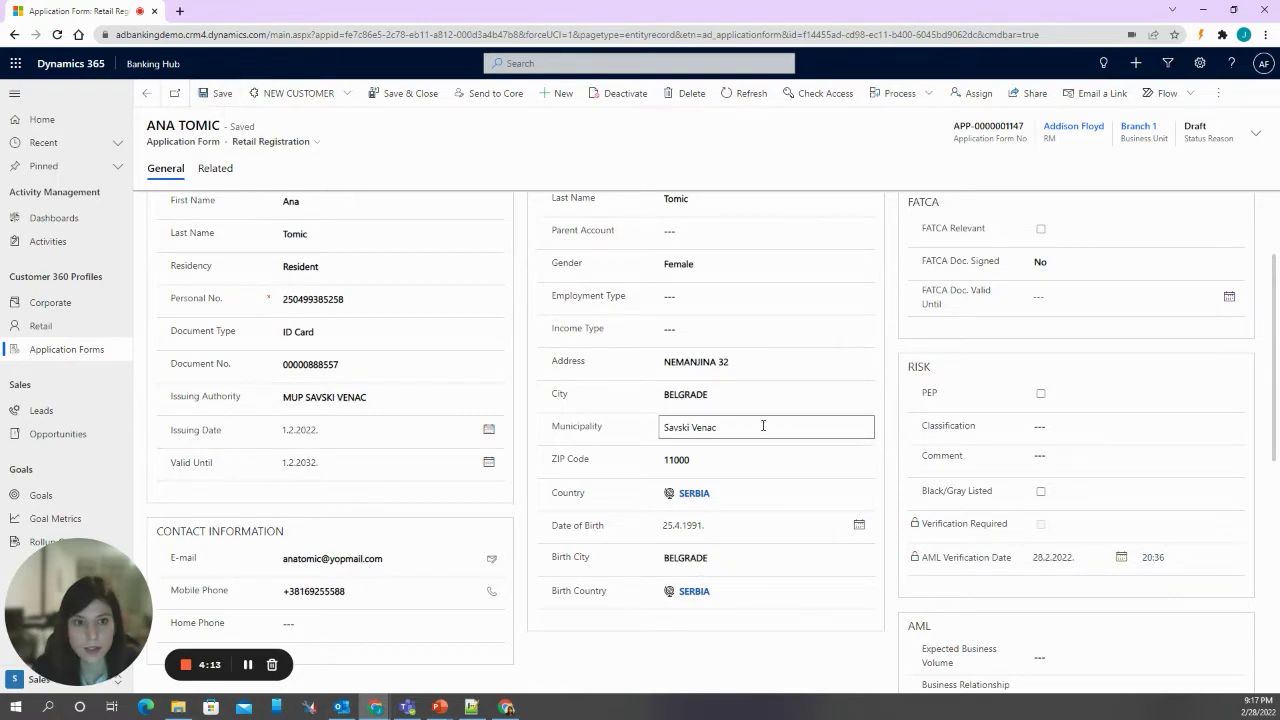
scroll(763, 425, "up", 2)
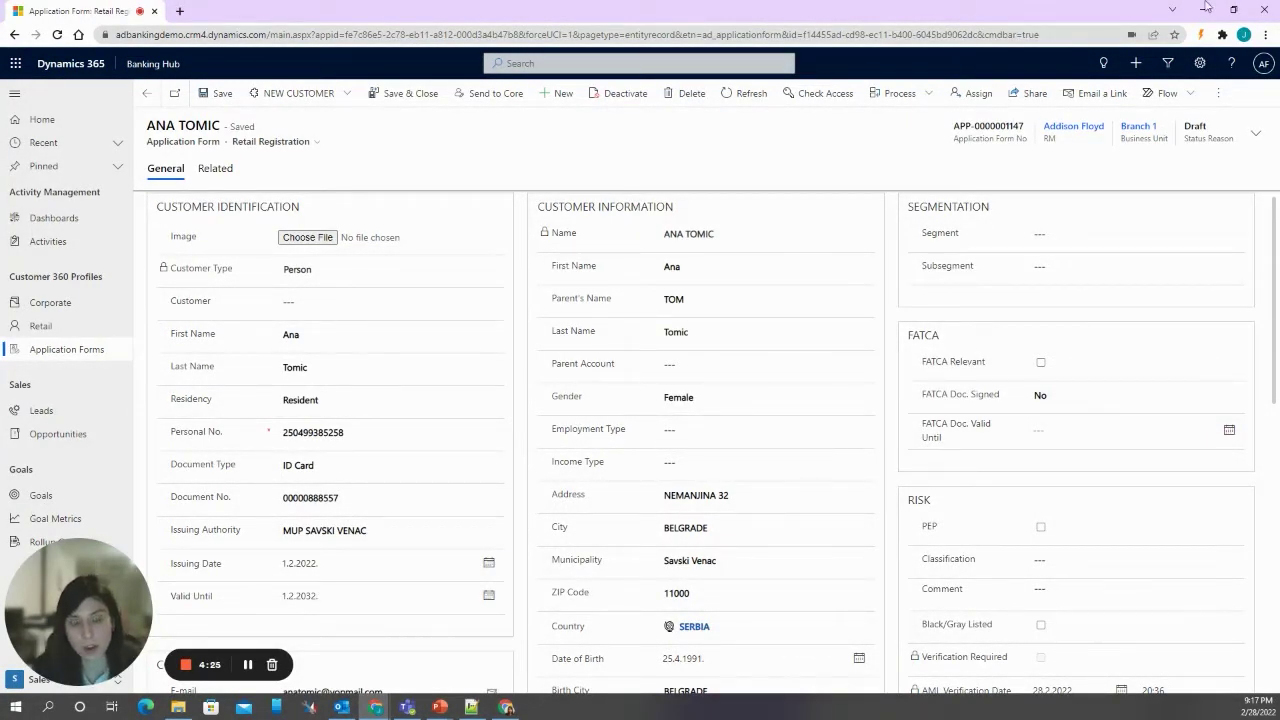
Set Segment to RETAIL and Subsegment to EMPLOYED - ACTIVE EMPLOYMENT.
left_click(1057, 238)
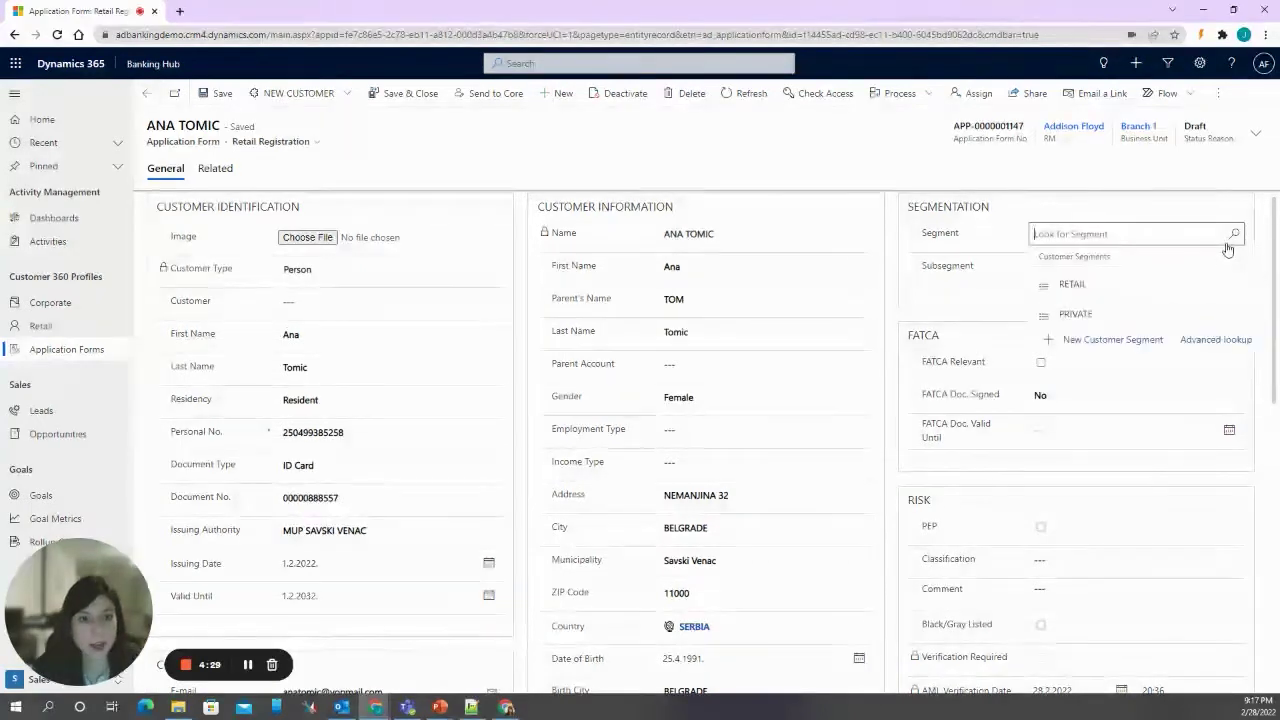
left_click(1082, 287)
left_click(1075, 271)
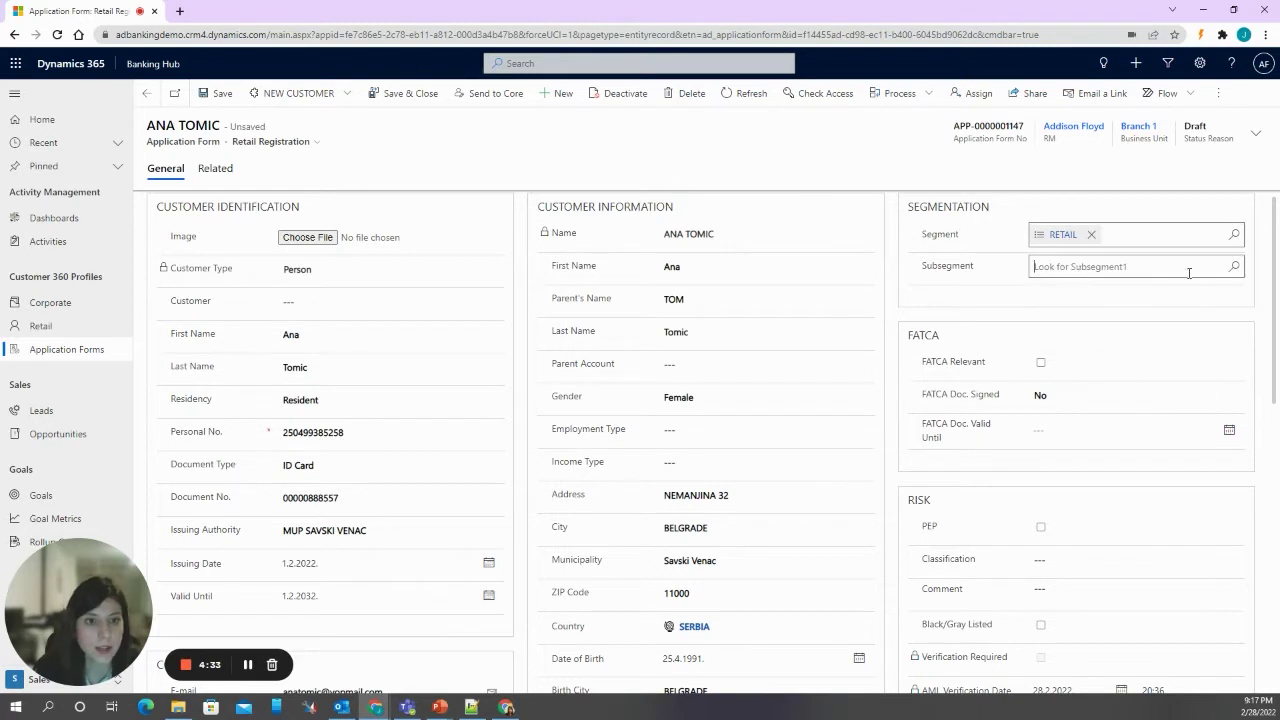
left_click(1236, 268)
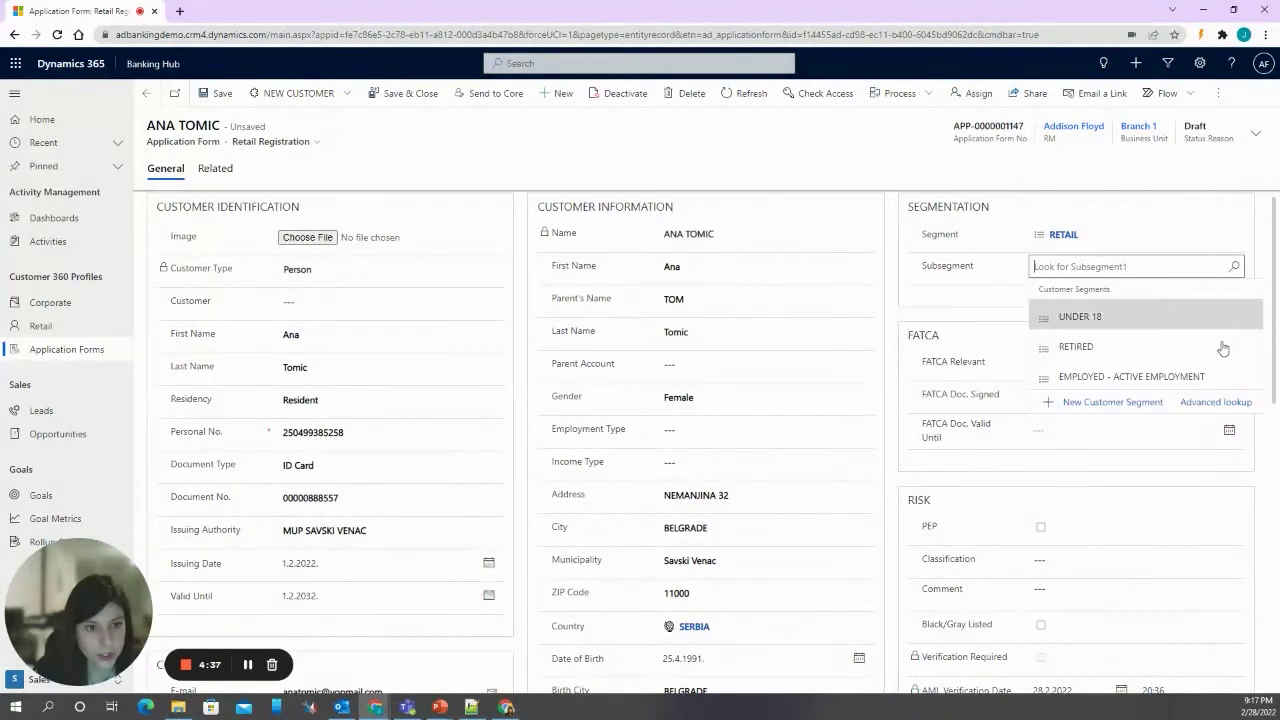
left_click(1136, 381)
Set Employment Type to Full Time Job, Job Position to Project Manager, Income Type to Salary, and save.
scroll(692, 398, "down", 1)
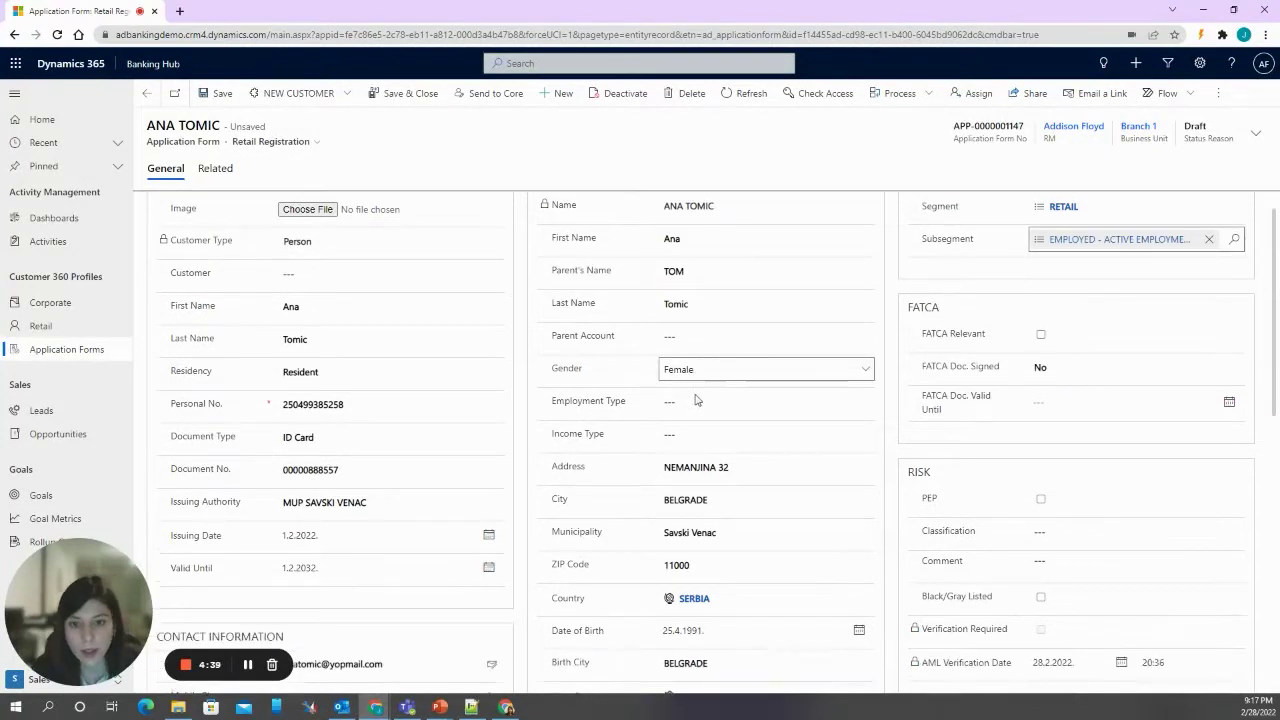
left_click(683, 369)
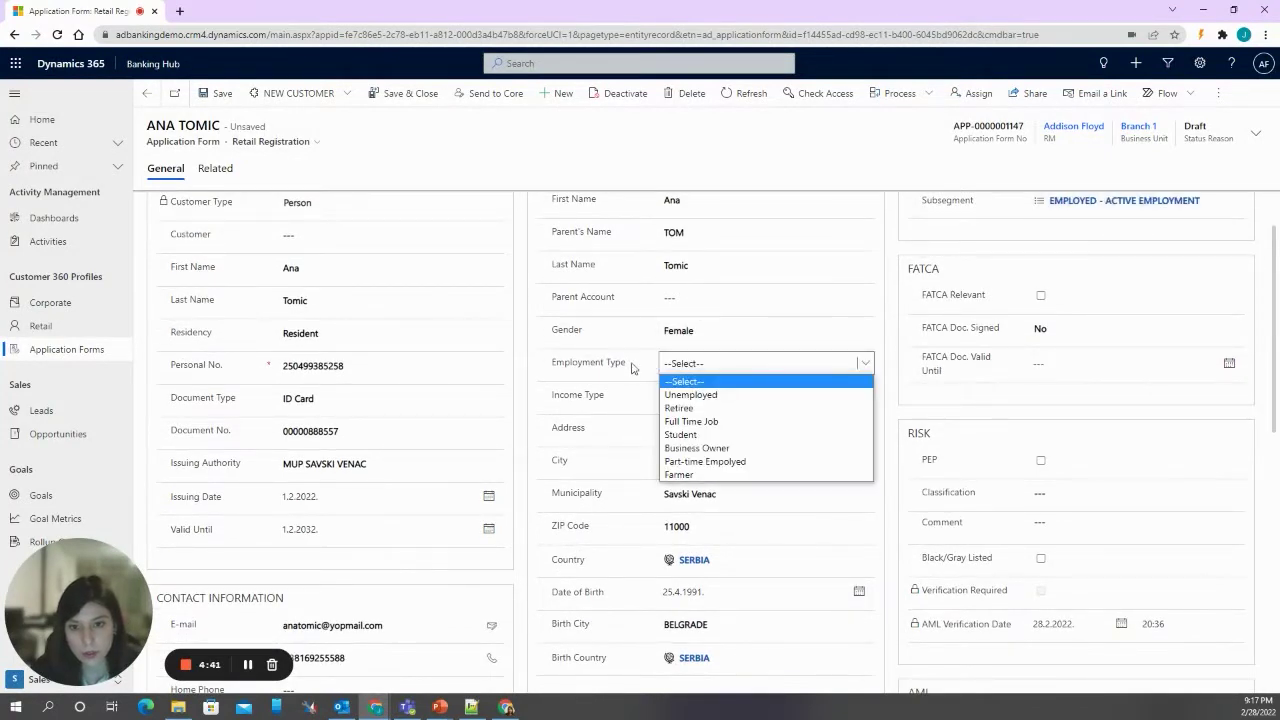
left_click(725, 421)
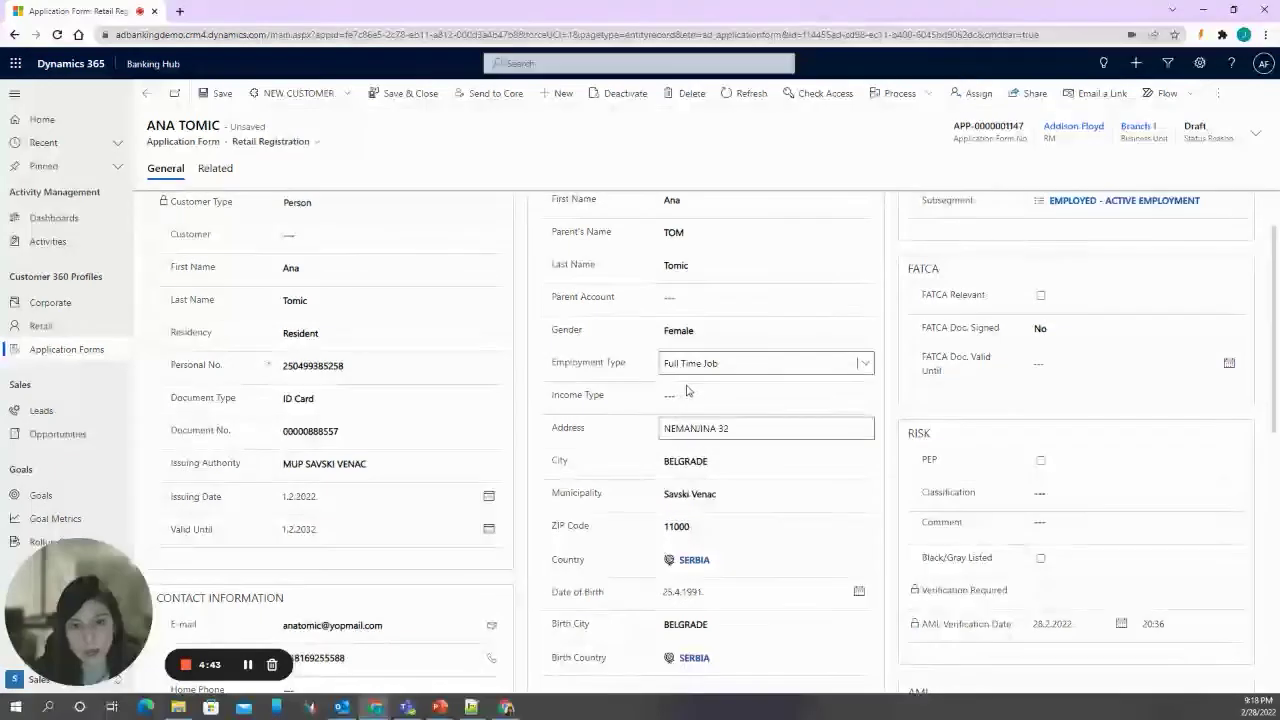
left_click(680, 397)
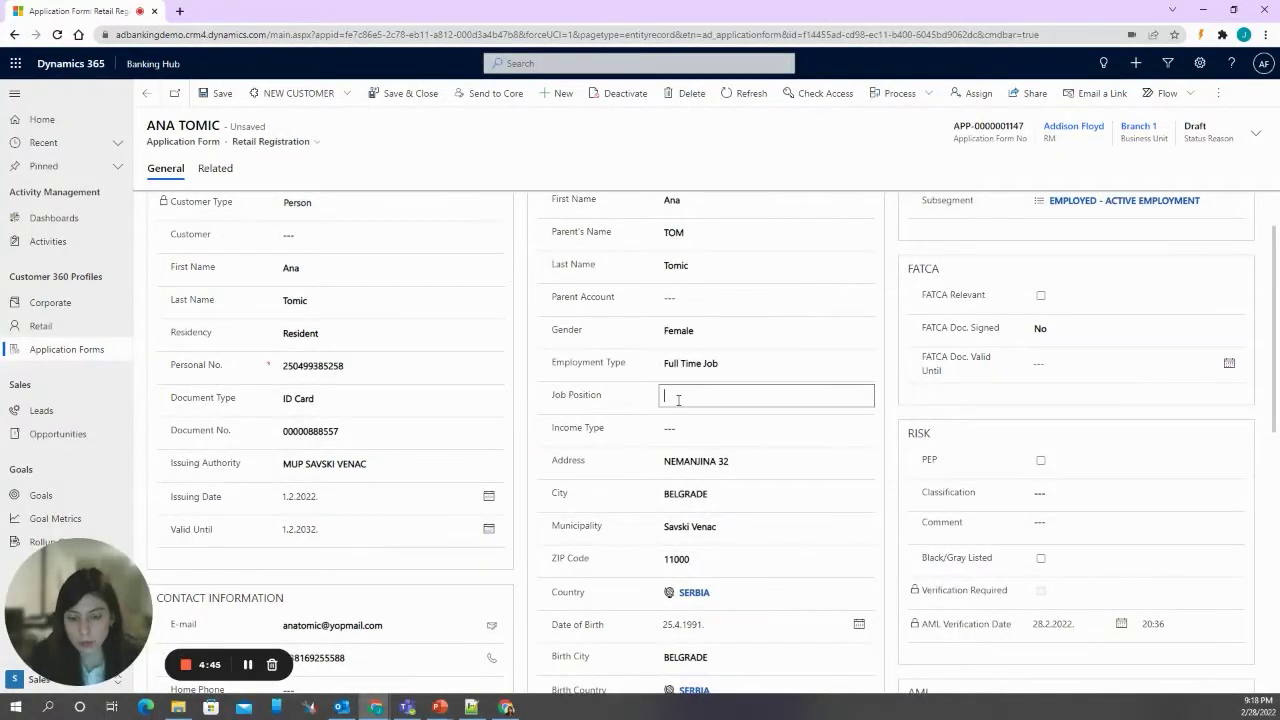
type("Project ana")
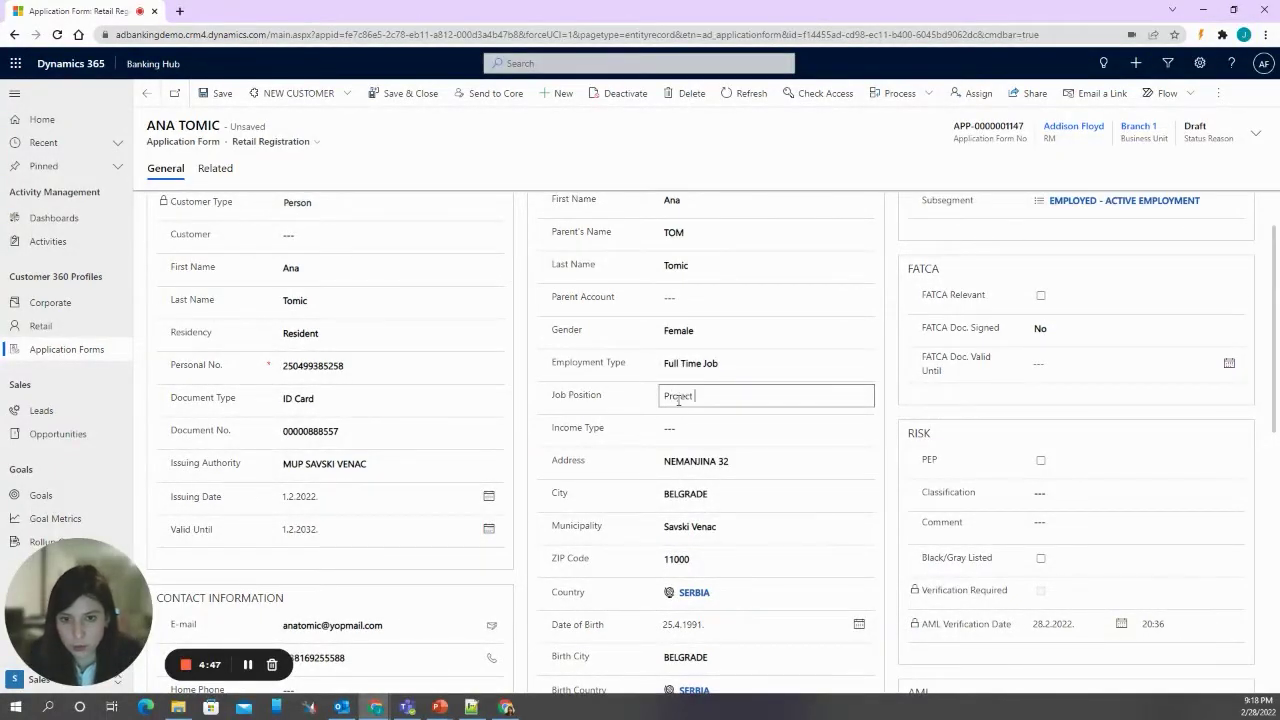
key("BackSpace")
key("BackSpace")
key("BackSpace")
key("BackSpace")
type("Manager")
left_click(686, 427)
left_click(694, 460)
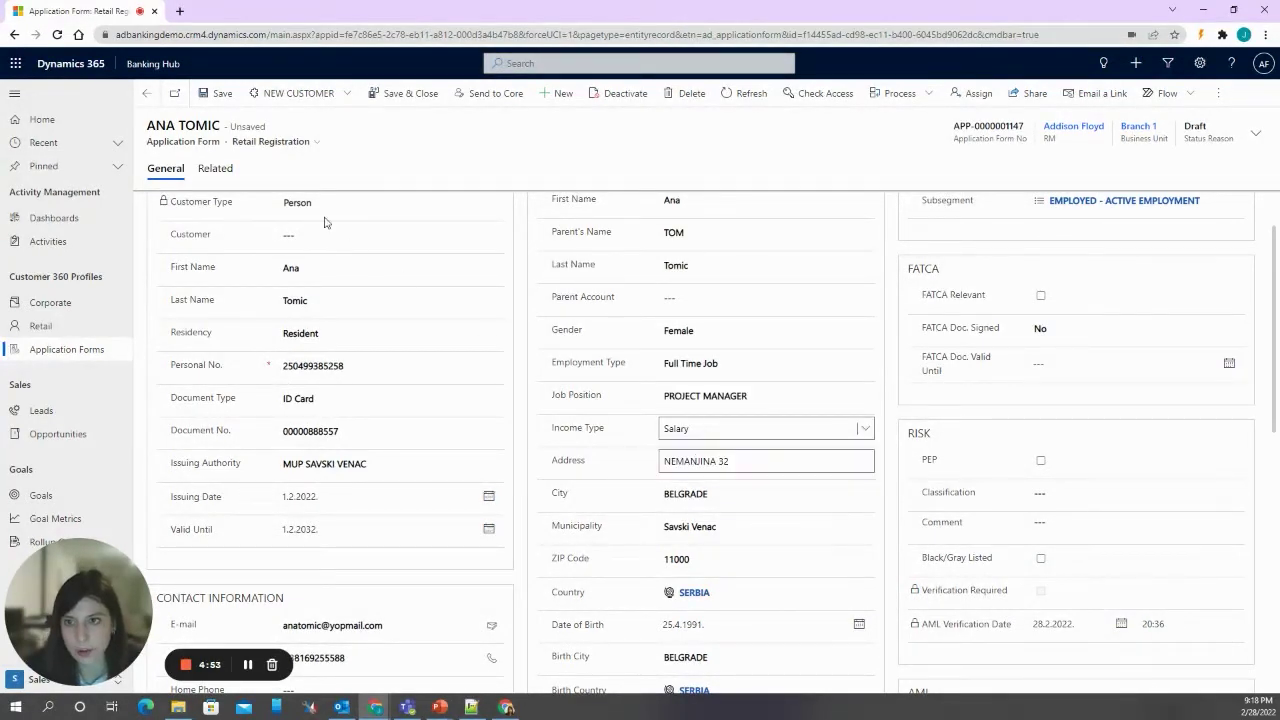
left_click(214, 94)
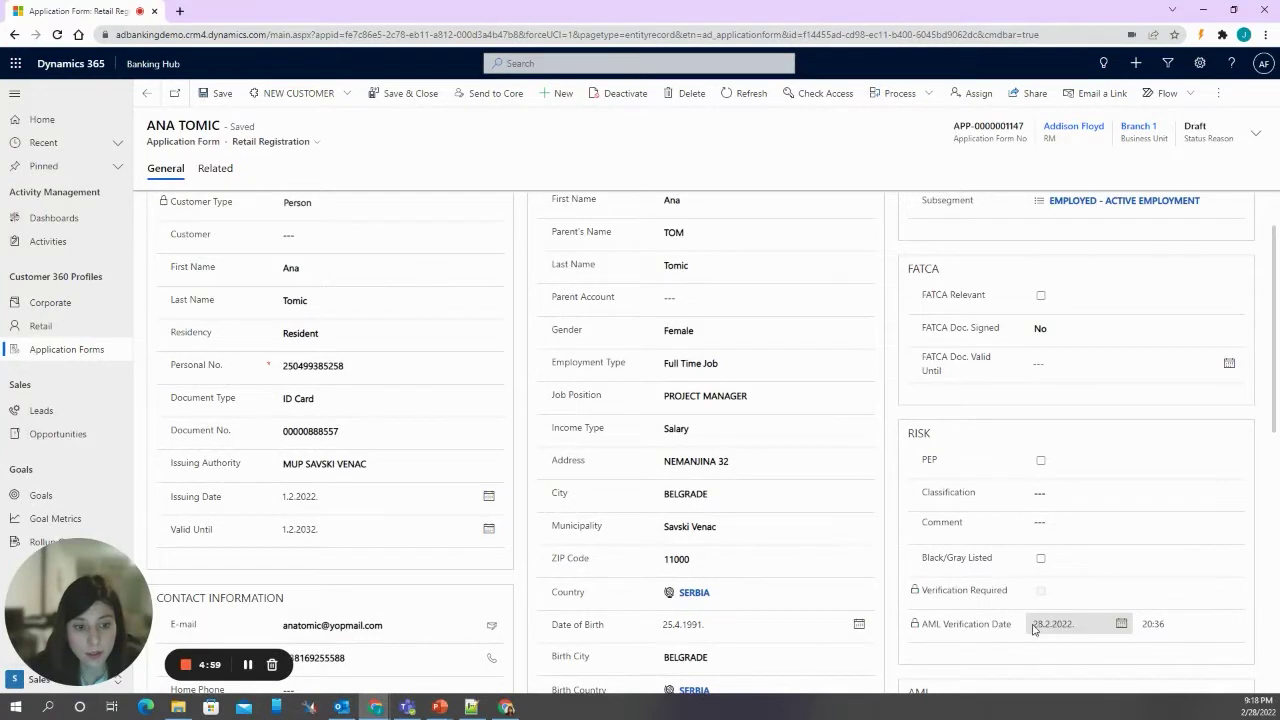
scroll(1050, 626, "down", 1)
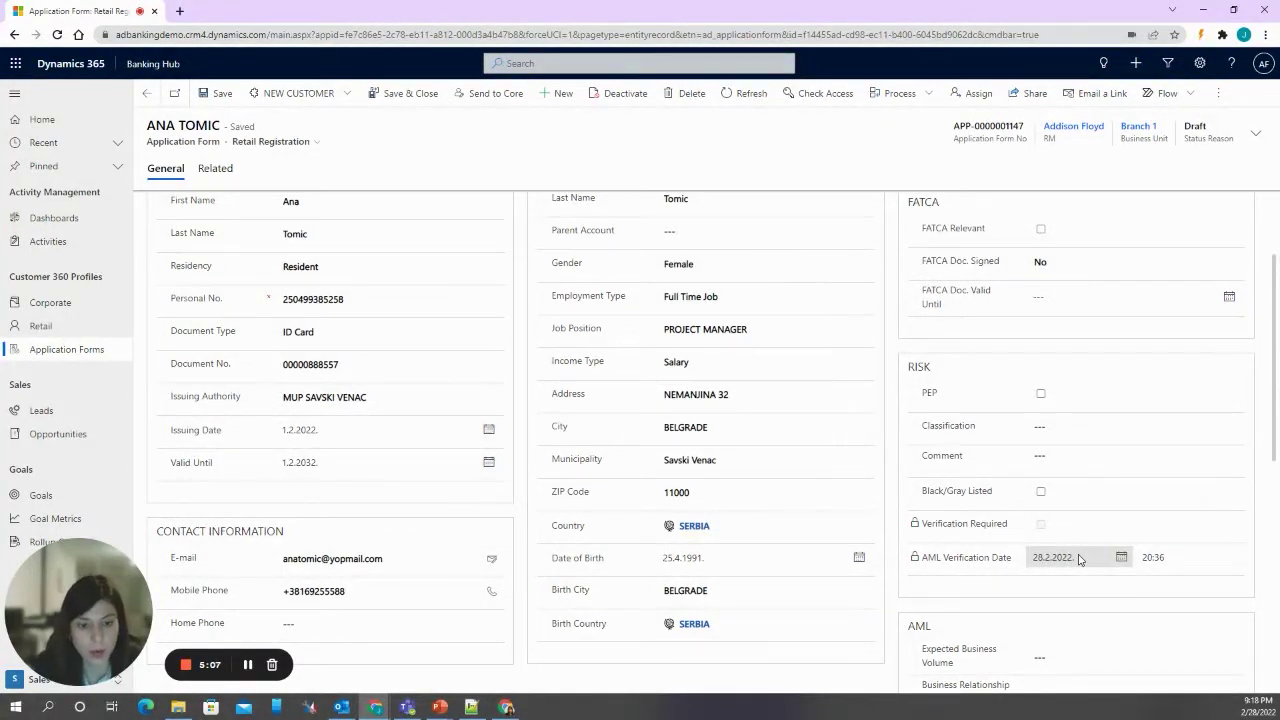
scroll(1080, 560, "down", 1)
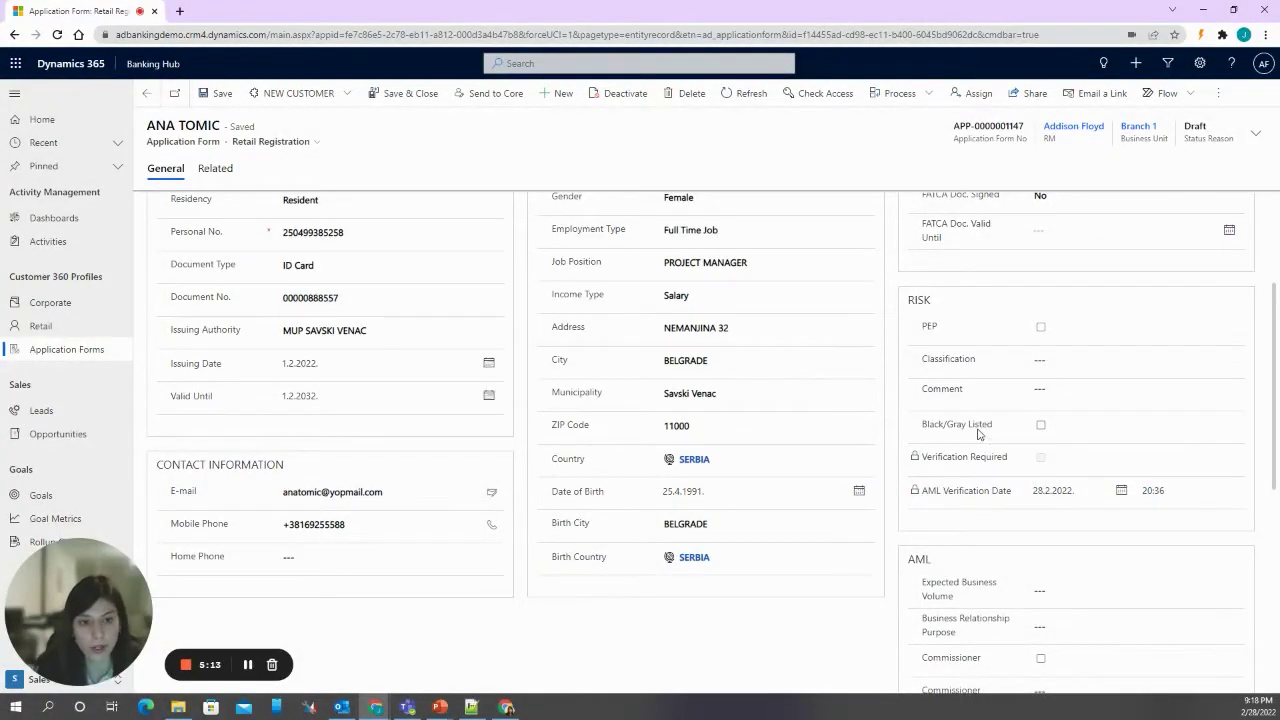
scroll(978, 433, "down", 1)
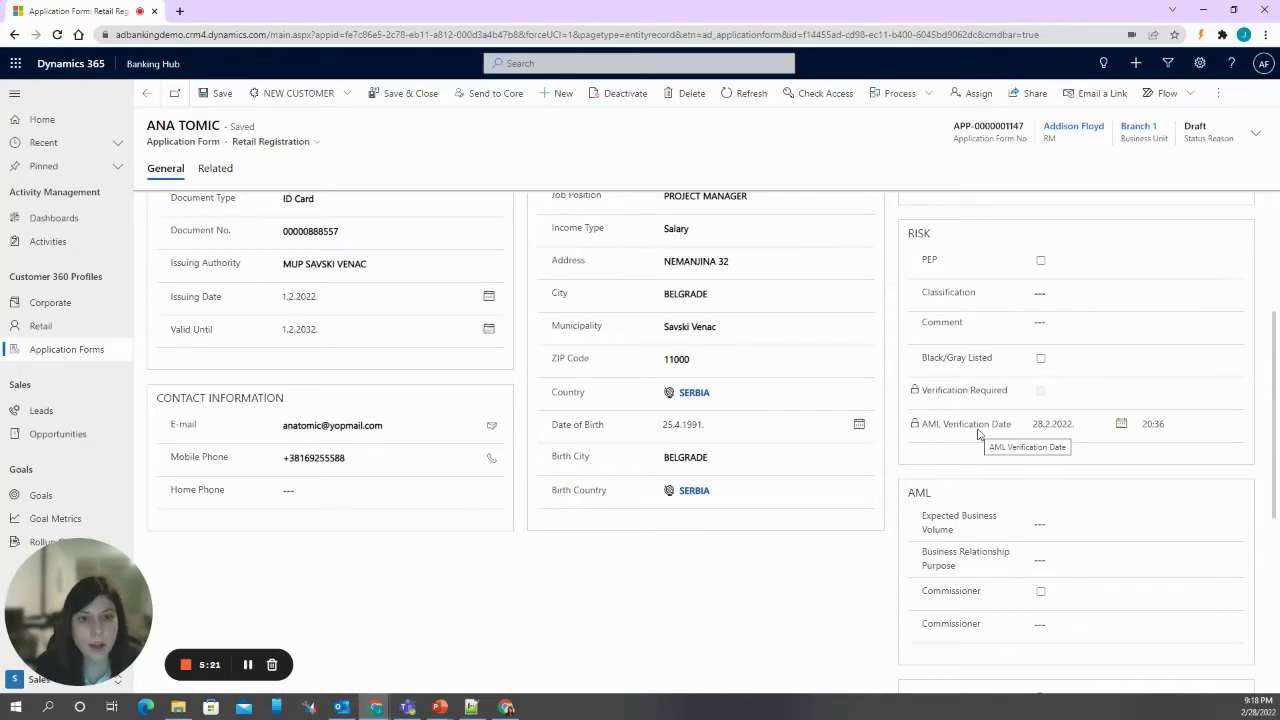
scroll(1020, 400, "up", 4)
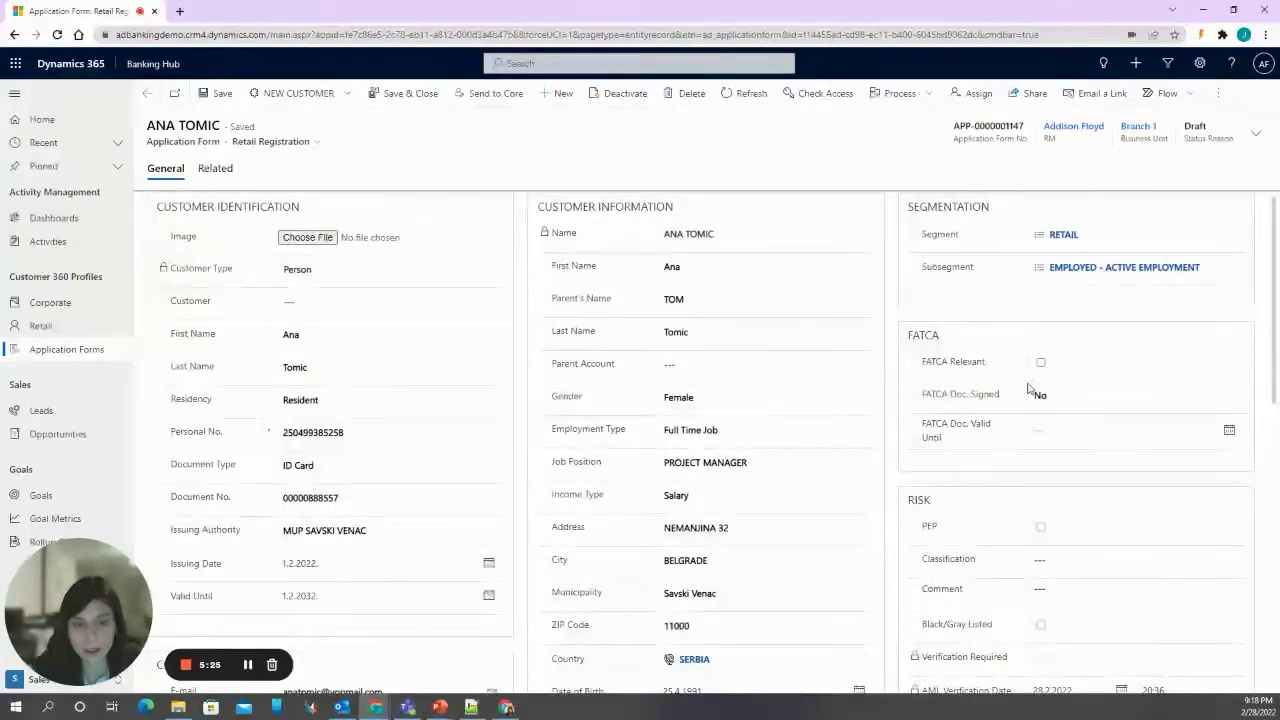
scroll(965, 430, "down", 2)
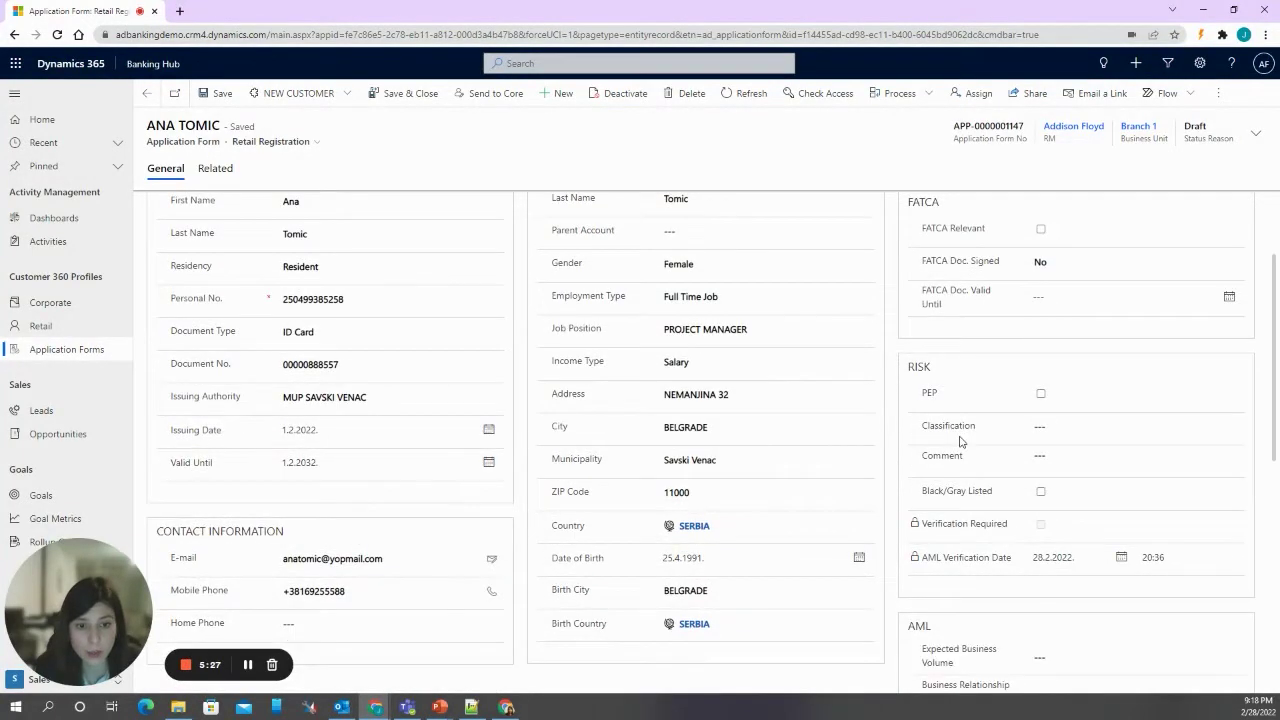
scroll(965, 445, "down", 3)
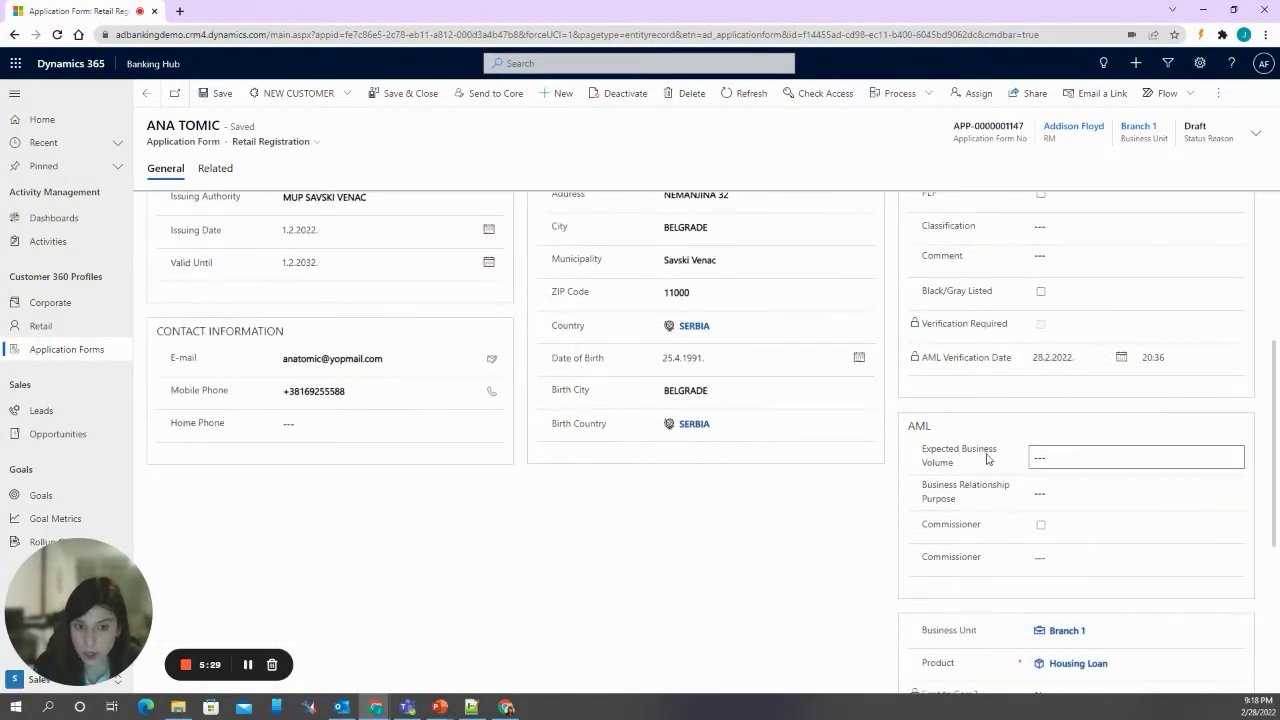
scroll(987, 458, "down", 5)
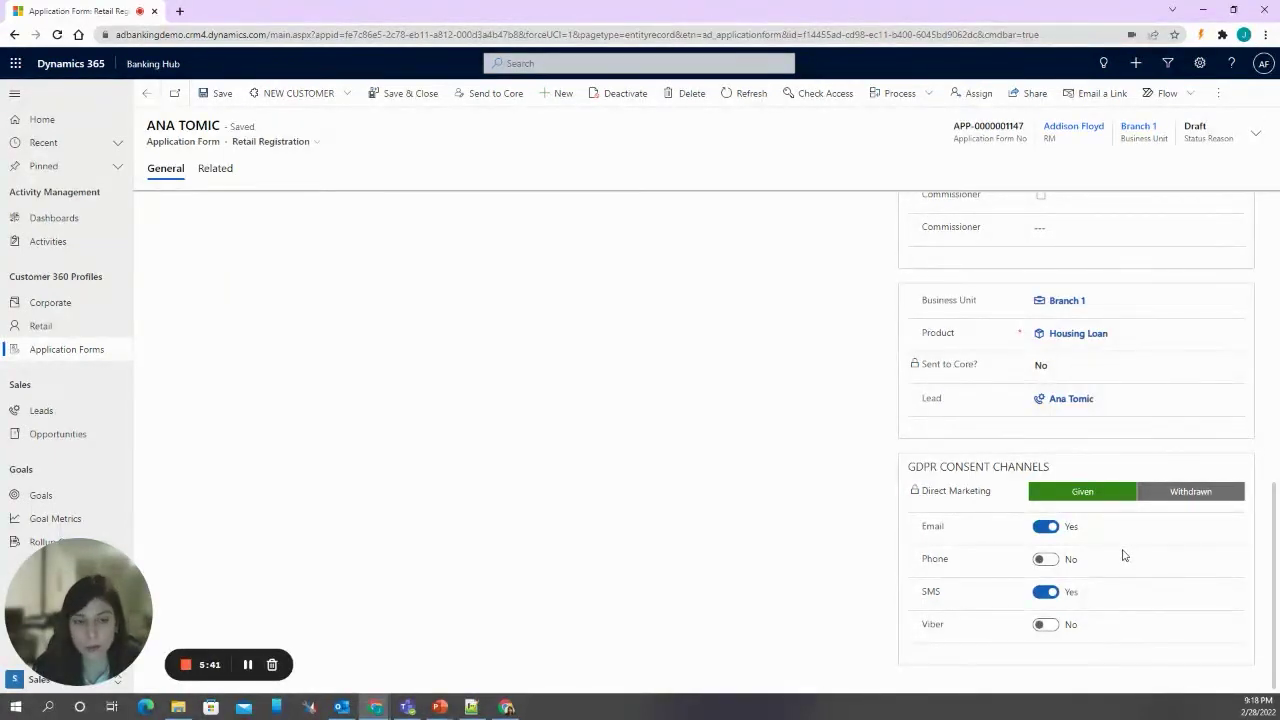
scroll(794, 514, "up", 10)
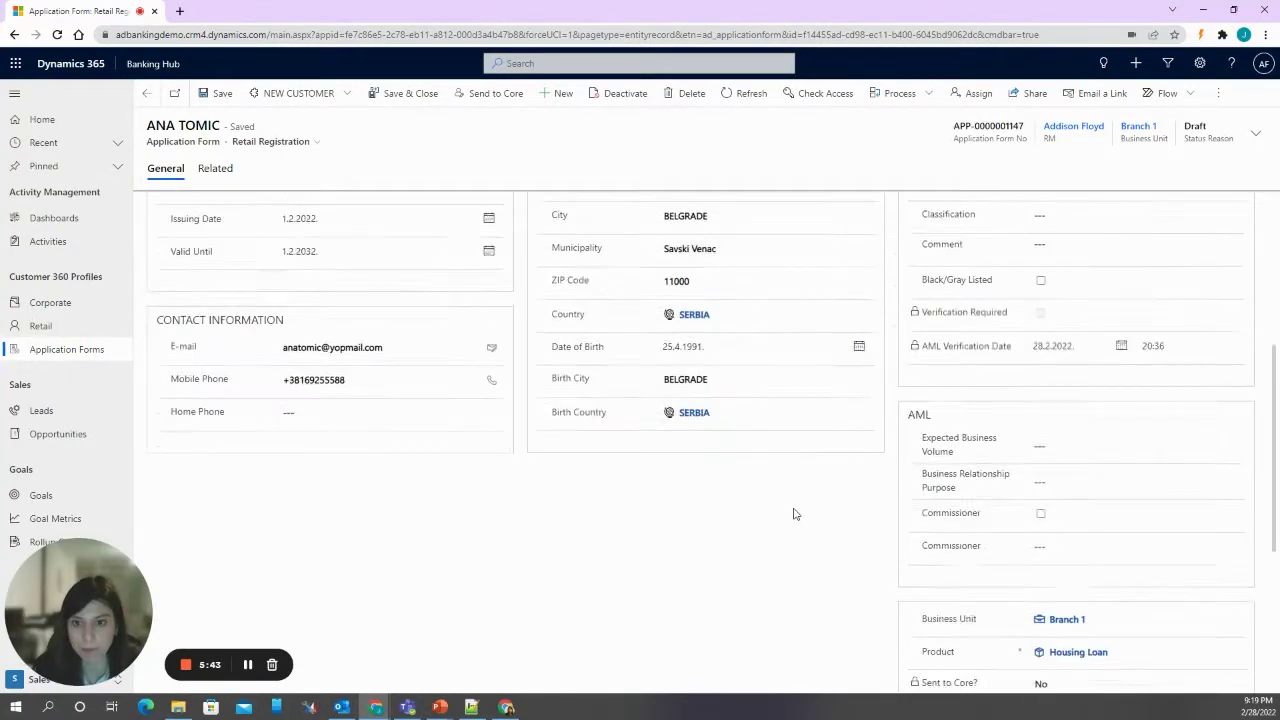
scroll(794, 514, "up", 3)
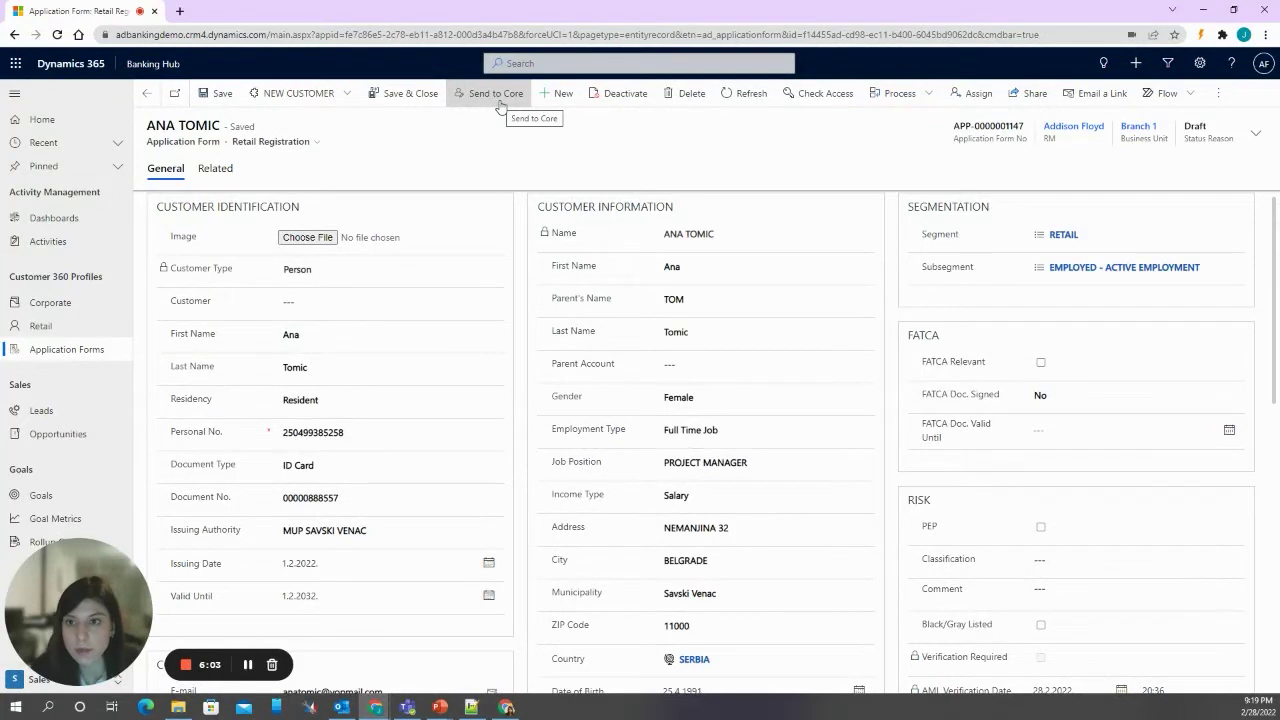
Send the application form to core, acknowledge the success message, and open the linked customer contact.
left_click(484, 104)
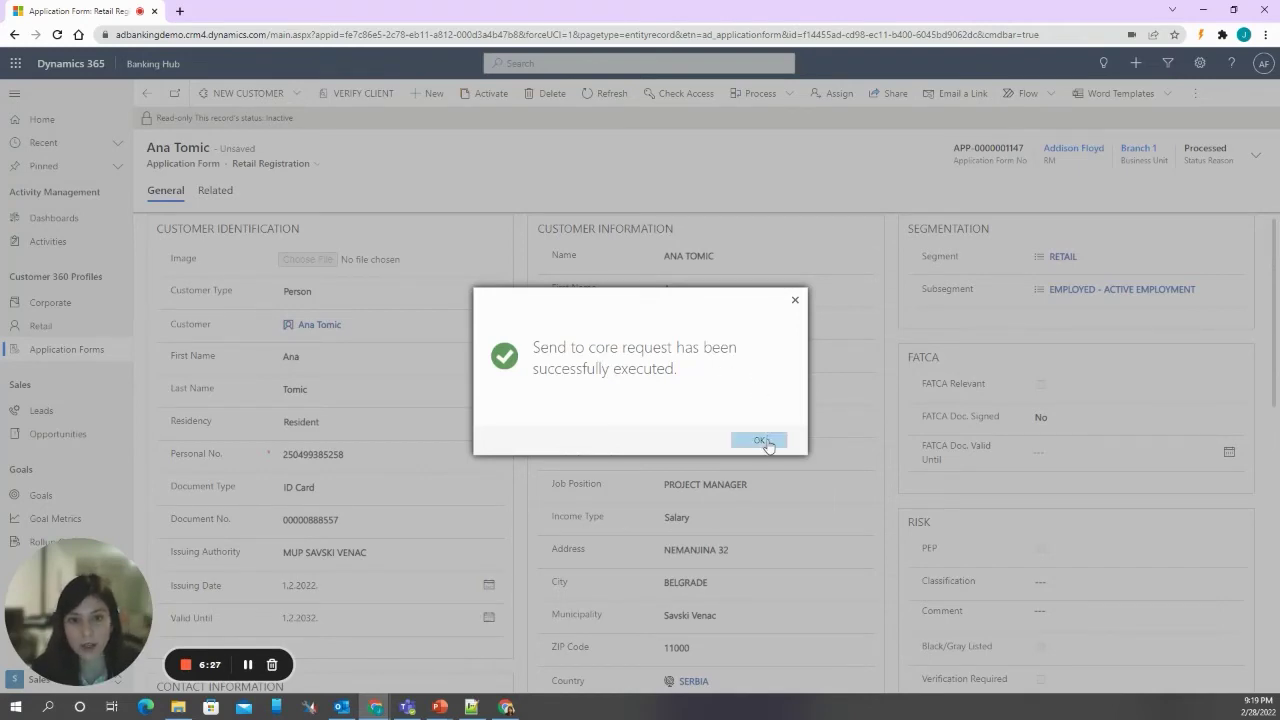
left_click(760, 441)
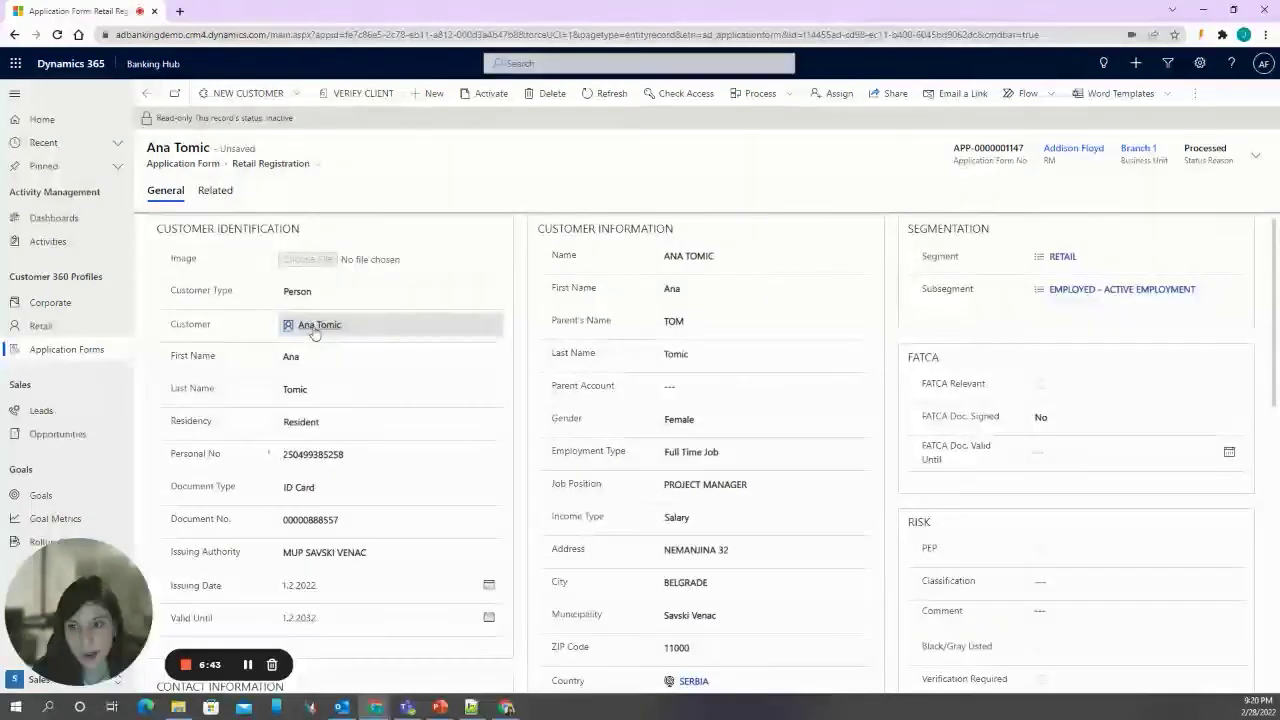
mouse_move(314, 333)
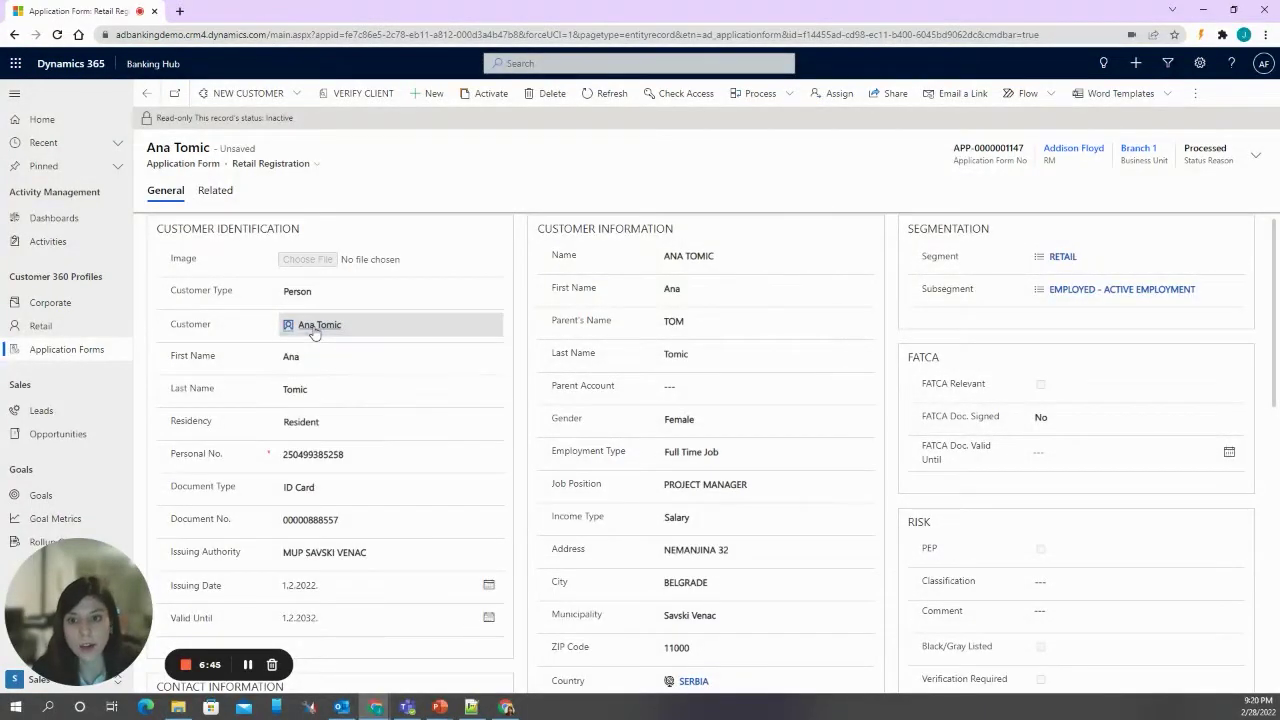
key("ctrl+s")
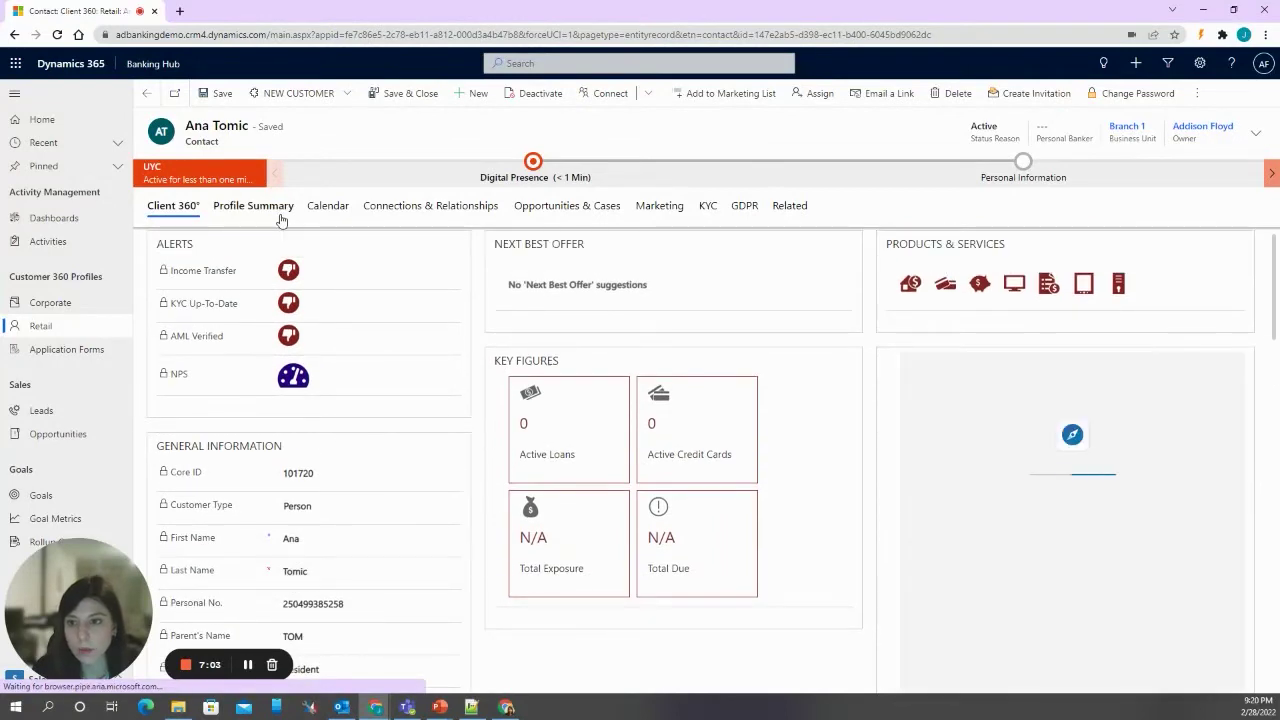
Review the contact's Profile Summary details, then switch to its Marketing tab.
left_click(280, 213)
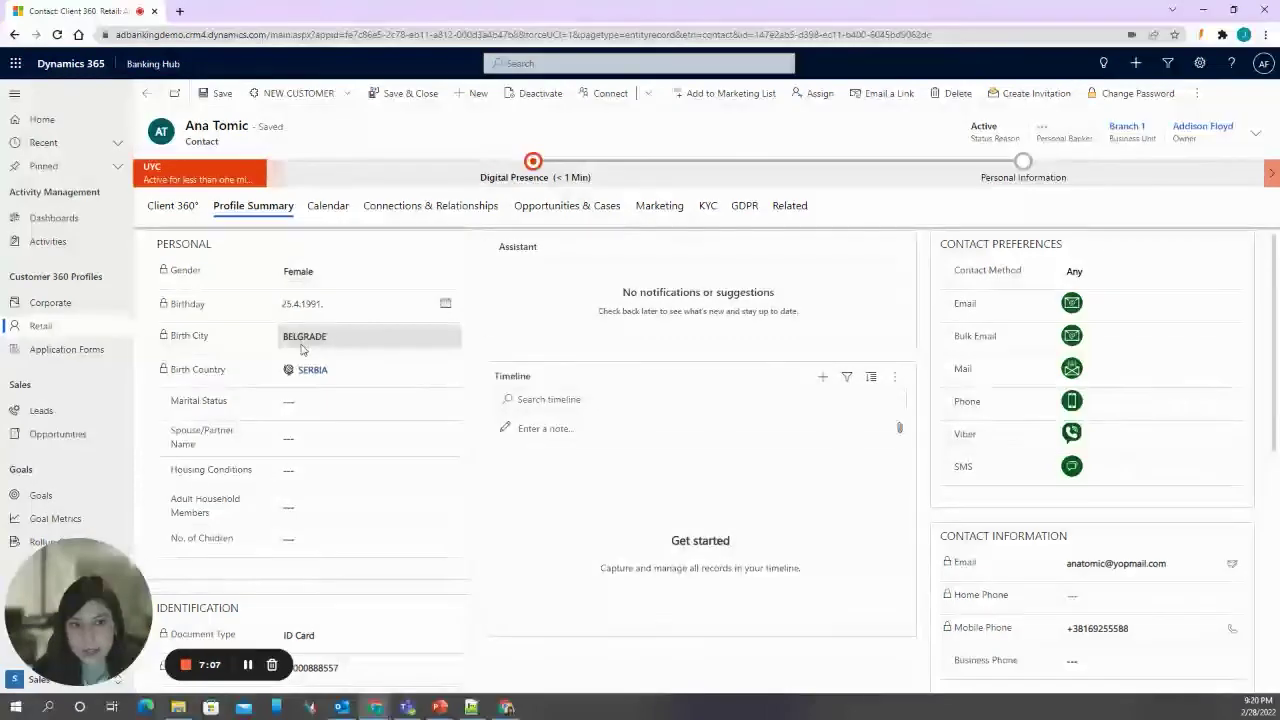
scroll(303, 348, "down", 1)
scroll(303, 348, "down", 2)
scroll(258, 482, "down", 2)
scroll(258, 482, "down", 2)
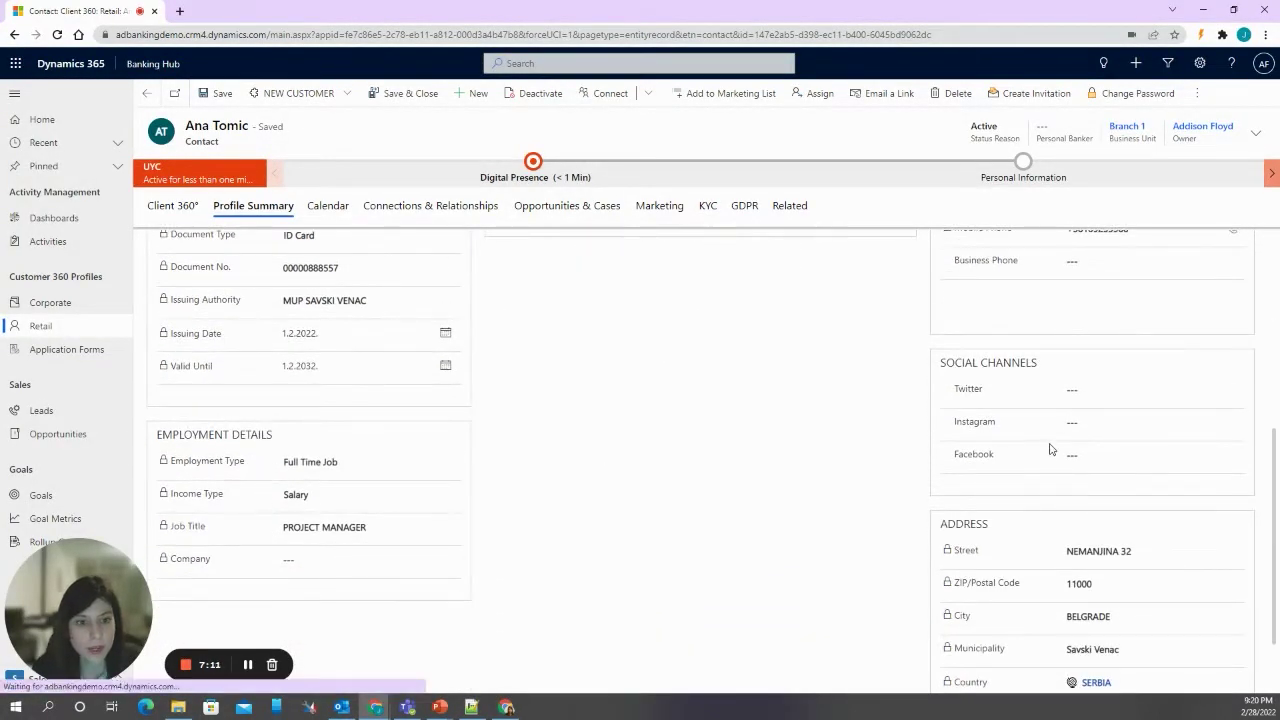
scroll(1058, 371, "up", 3)
scroll(1055, 350, "down", 4)
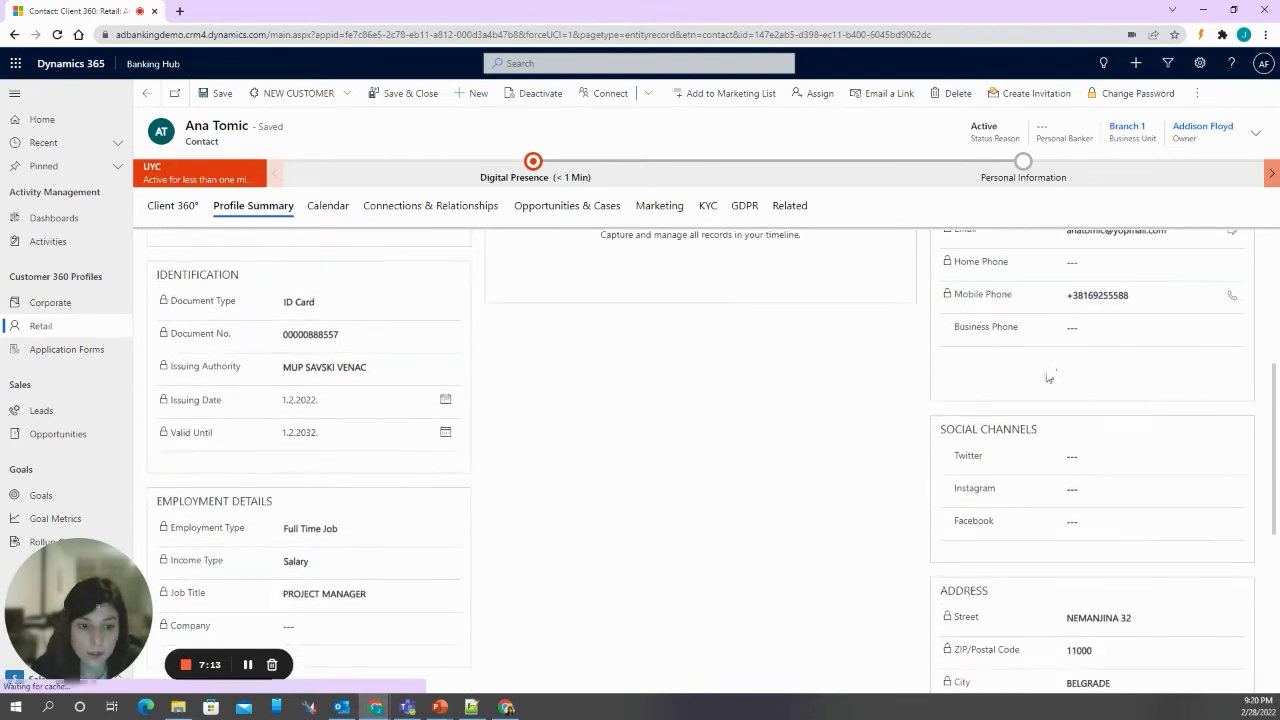
scroll(1007, 508, "down", 2)
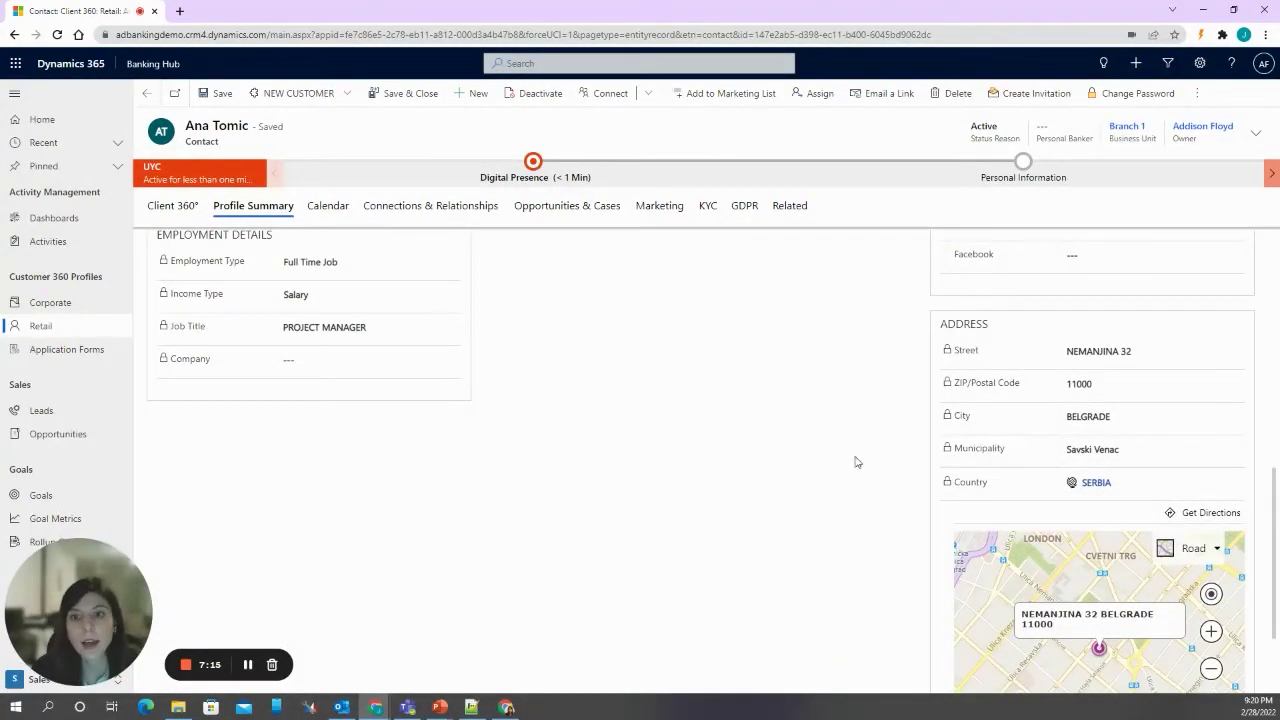
scroll(743, 437, "up", 1)
scroll(743, 437, "up", 6)
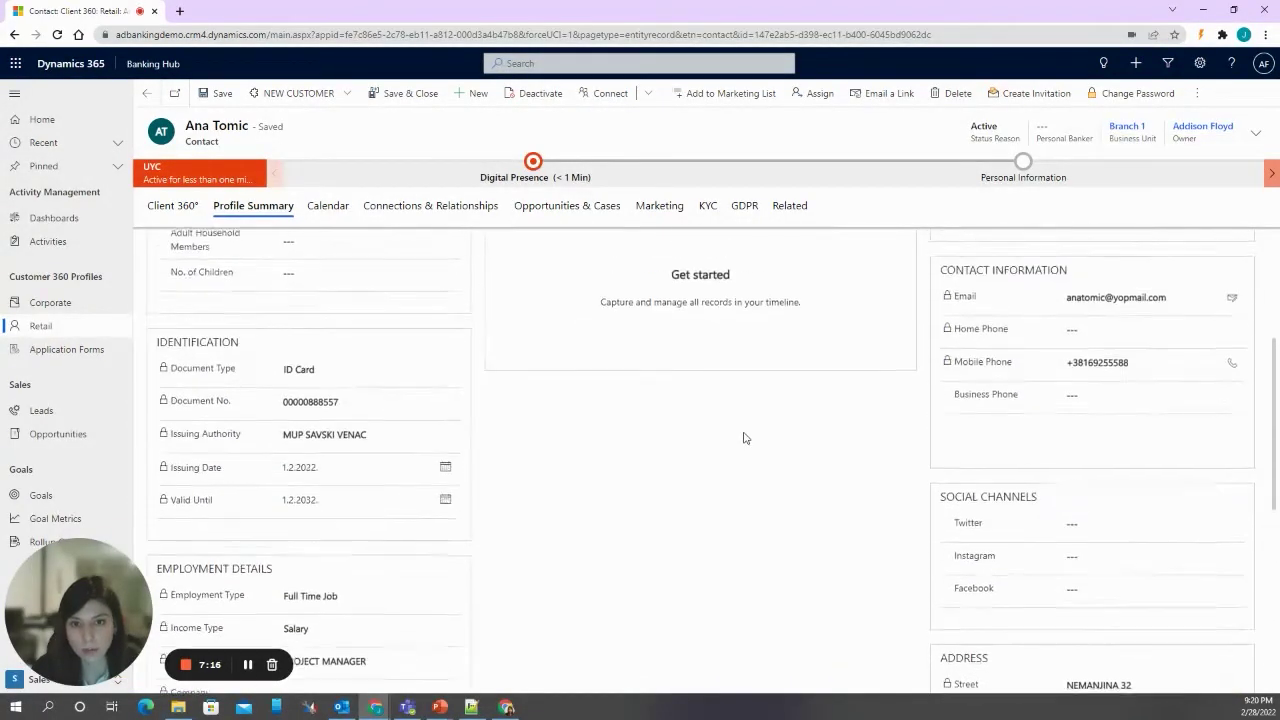
left_click(660, 207)
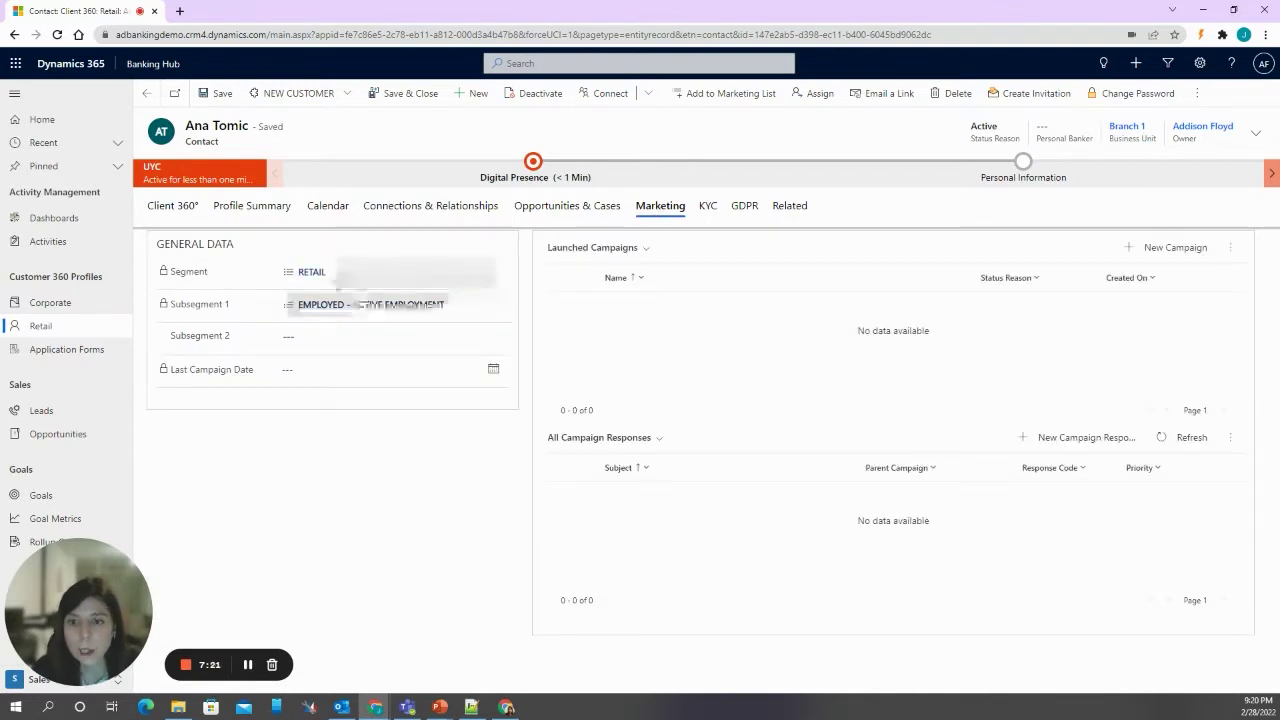
Review the KYC tab's risk classification, KYC dates and the processed application form.
left_click(707, 212)
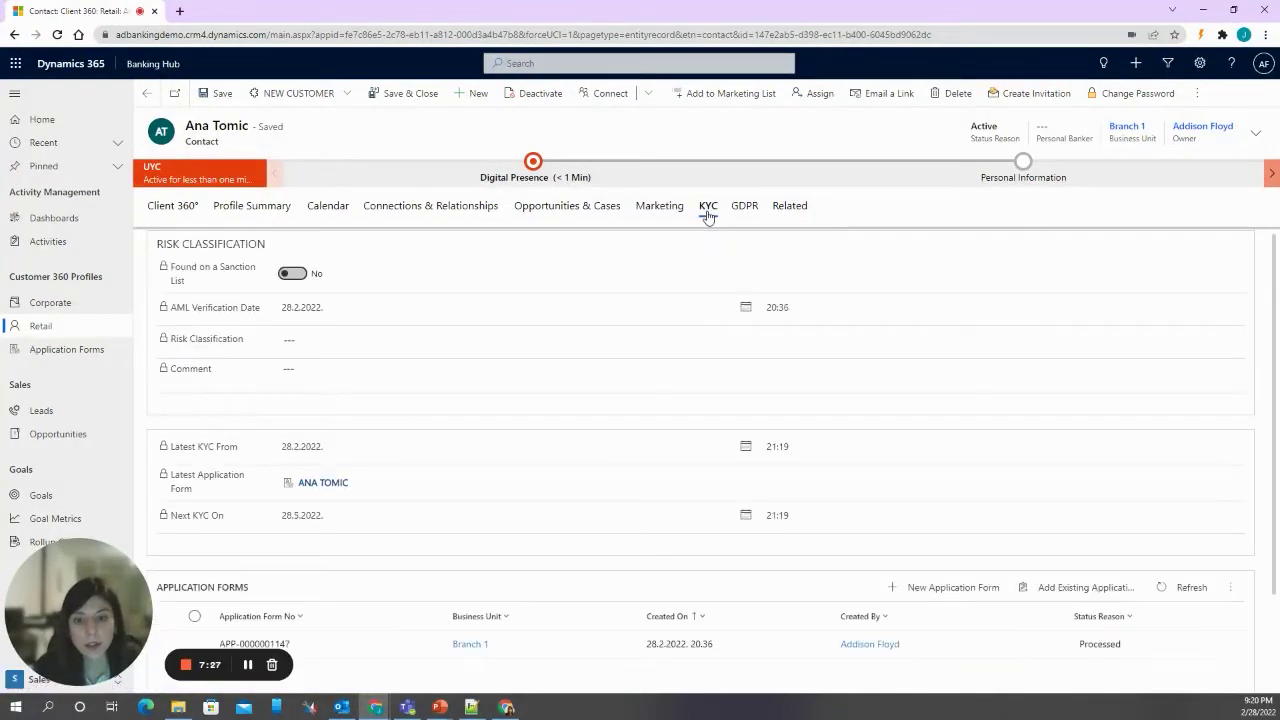
scroll(420, 450, "down", 2)
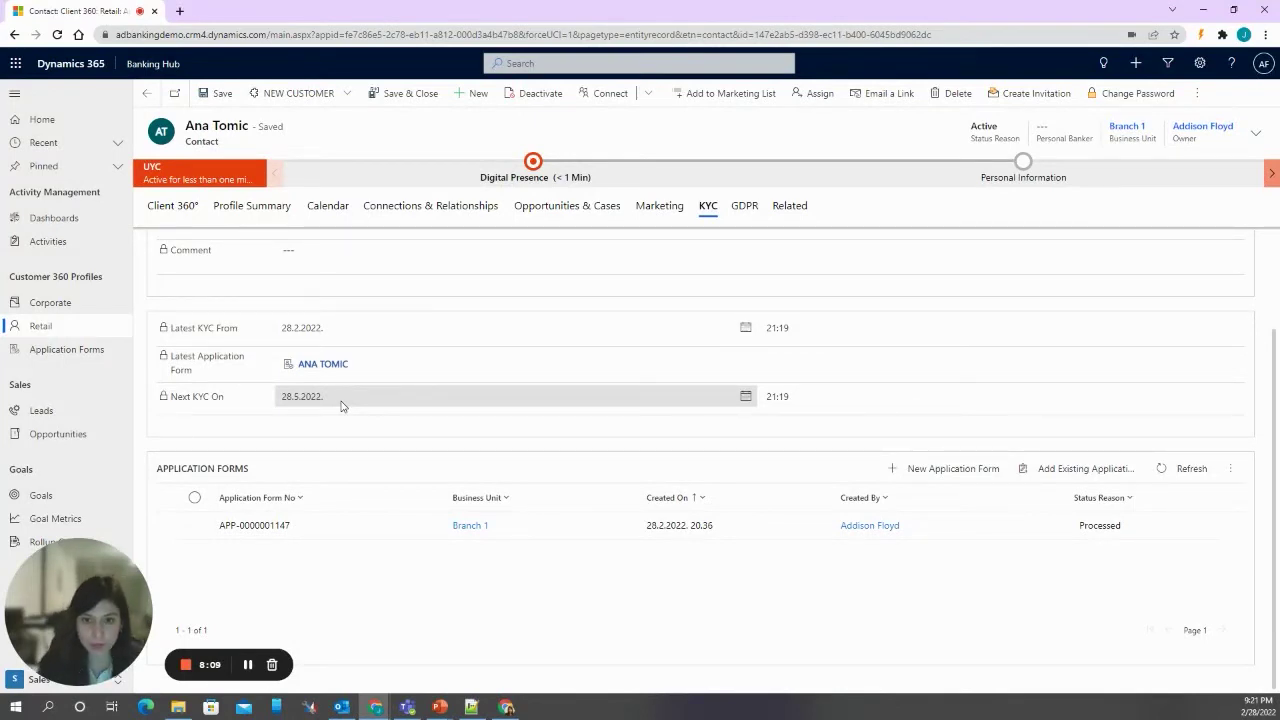
scroll(403, 434, "up", 1)
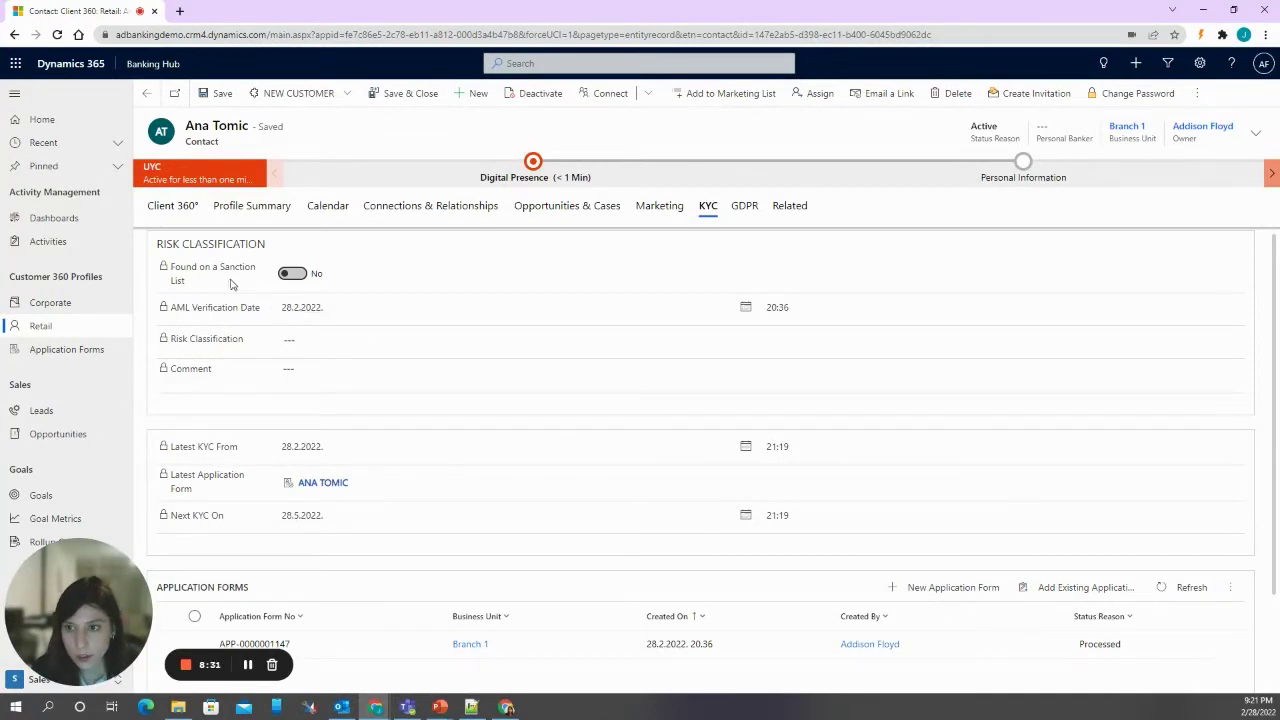
scroll(229, 320, "down", 1)
scroll(230, 325, "up", 1)
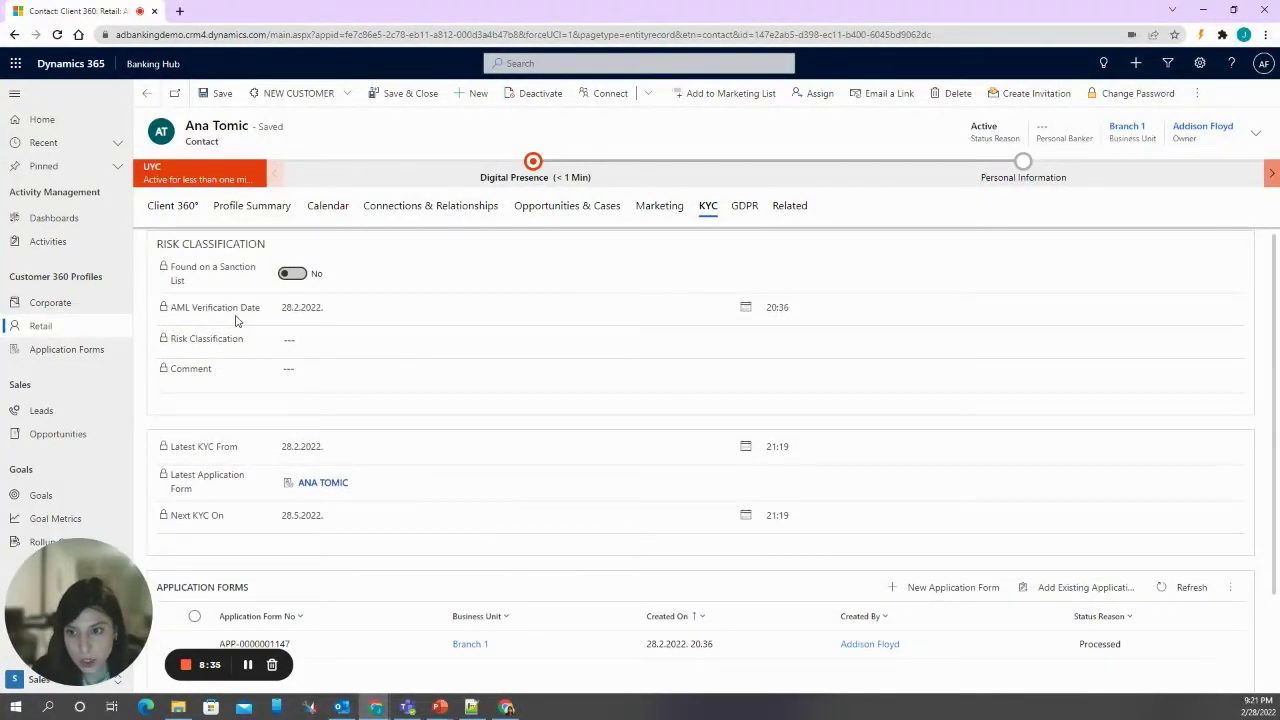
left_click(247, 212)
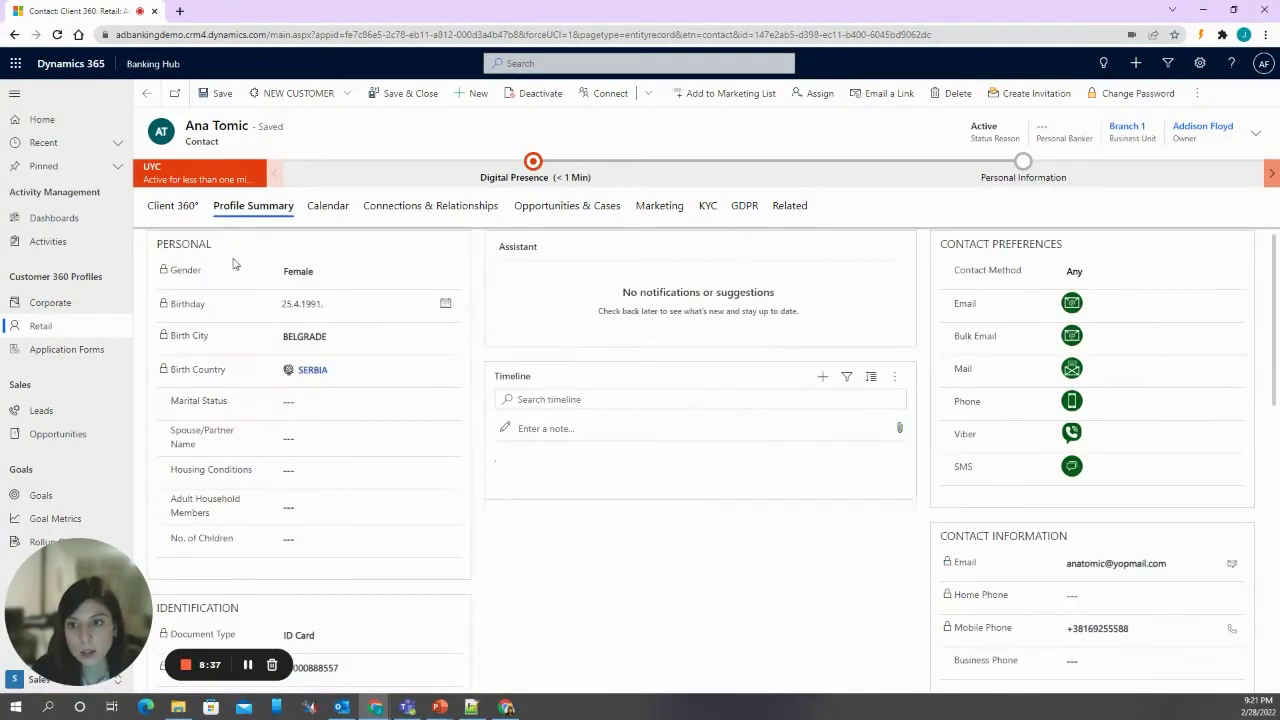
left_click(172, 205)
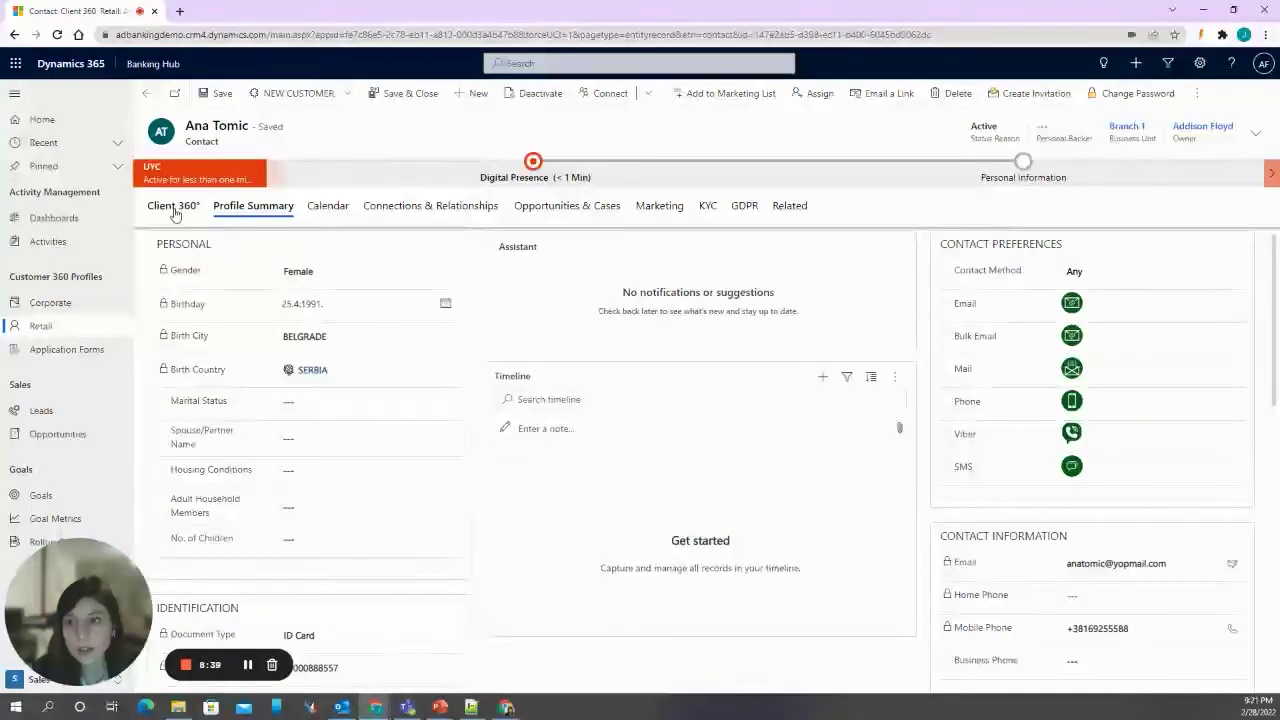
scroll(260, 474, "down", 3)
scroll(258, 474, "down", 2)
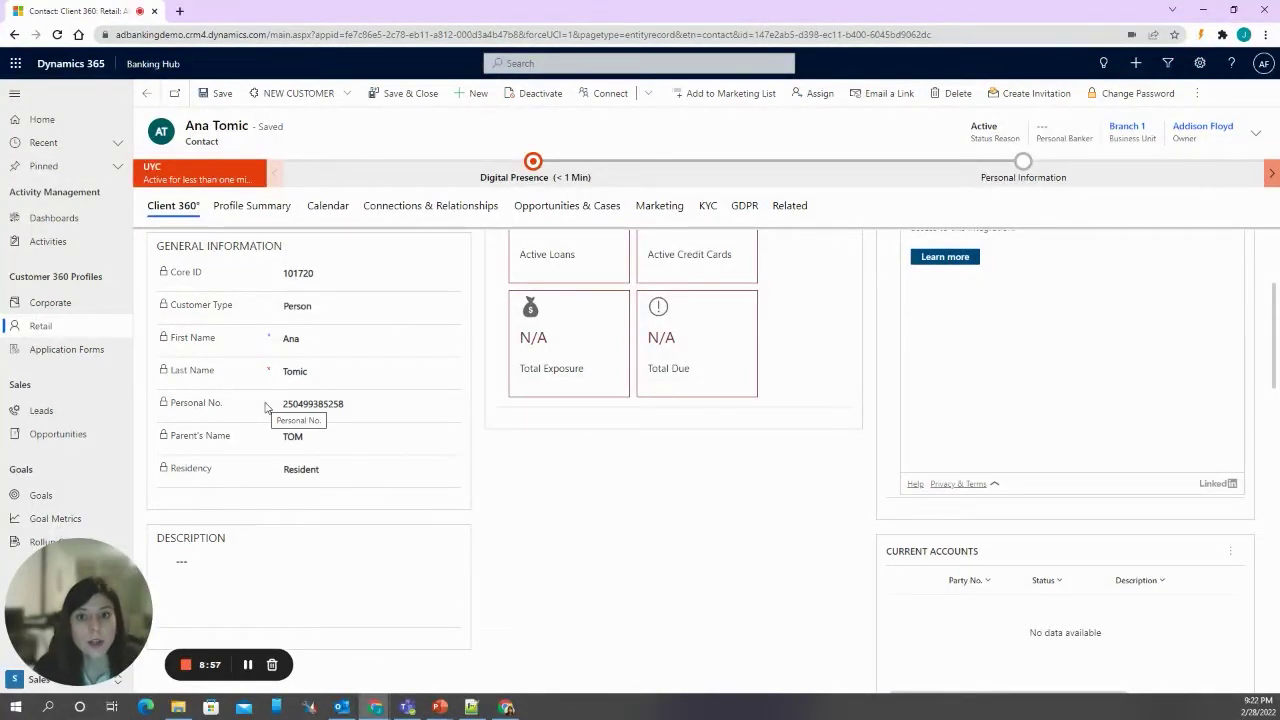
scroll(265, 406, "up", 2)
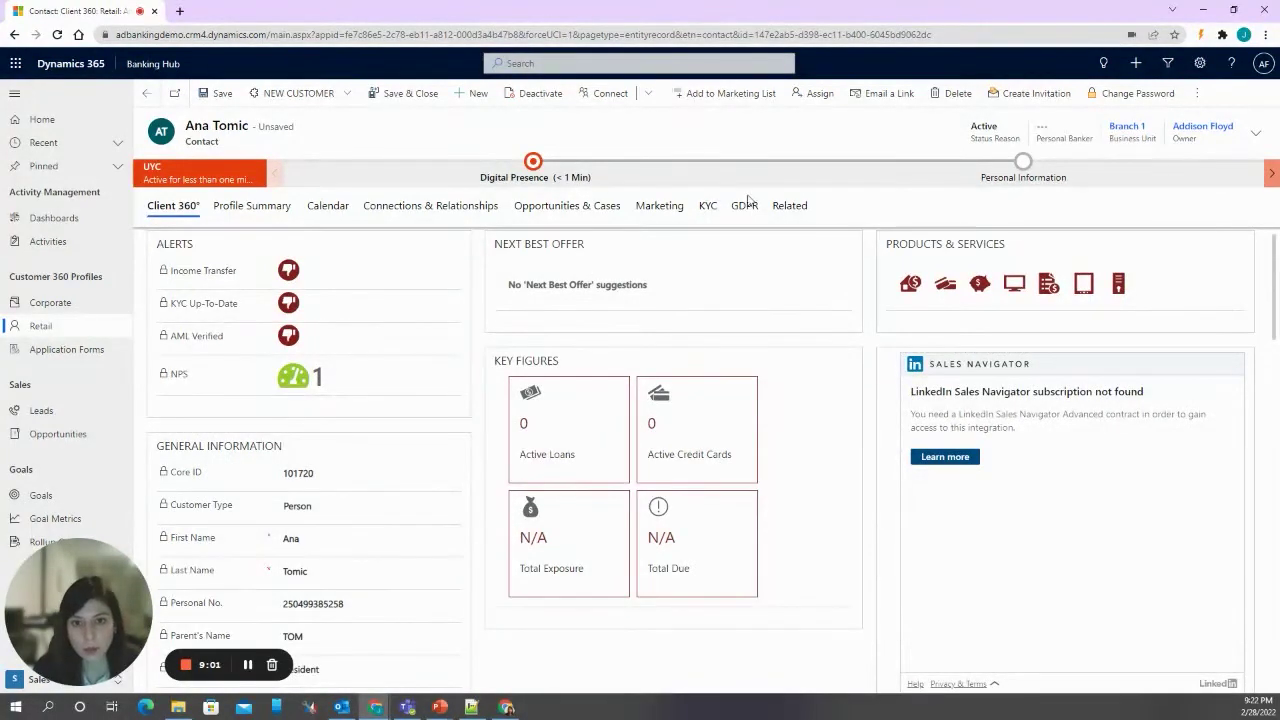
left_click(707, 207)
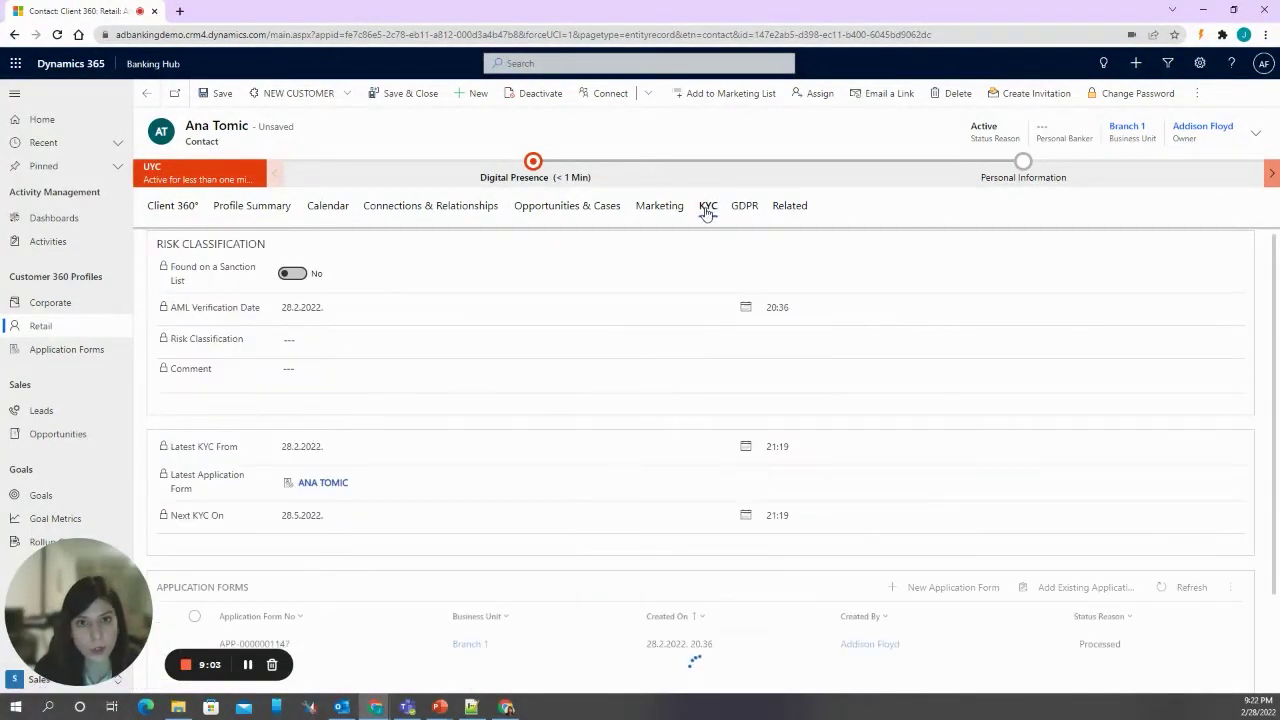
scroll(702, 318, "down", 2)
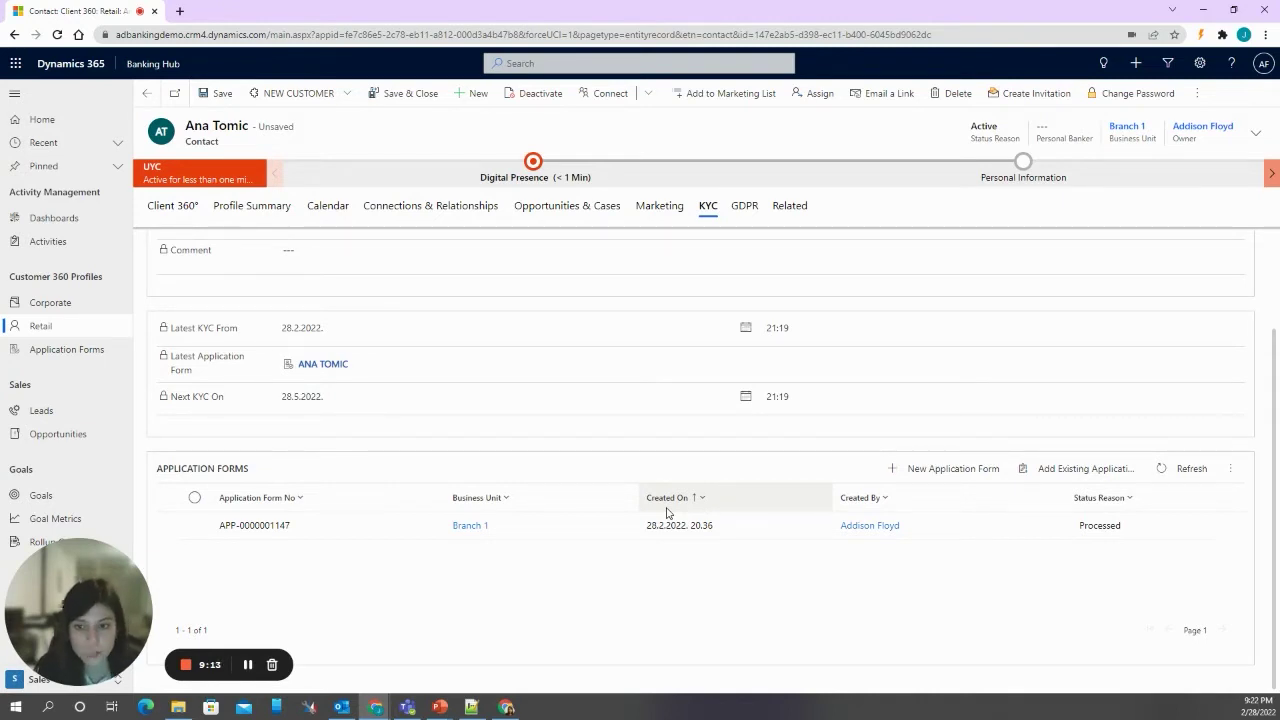
Create a new application form from the contact's KYC grid and review its fields.
left_click(920, 467)
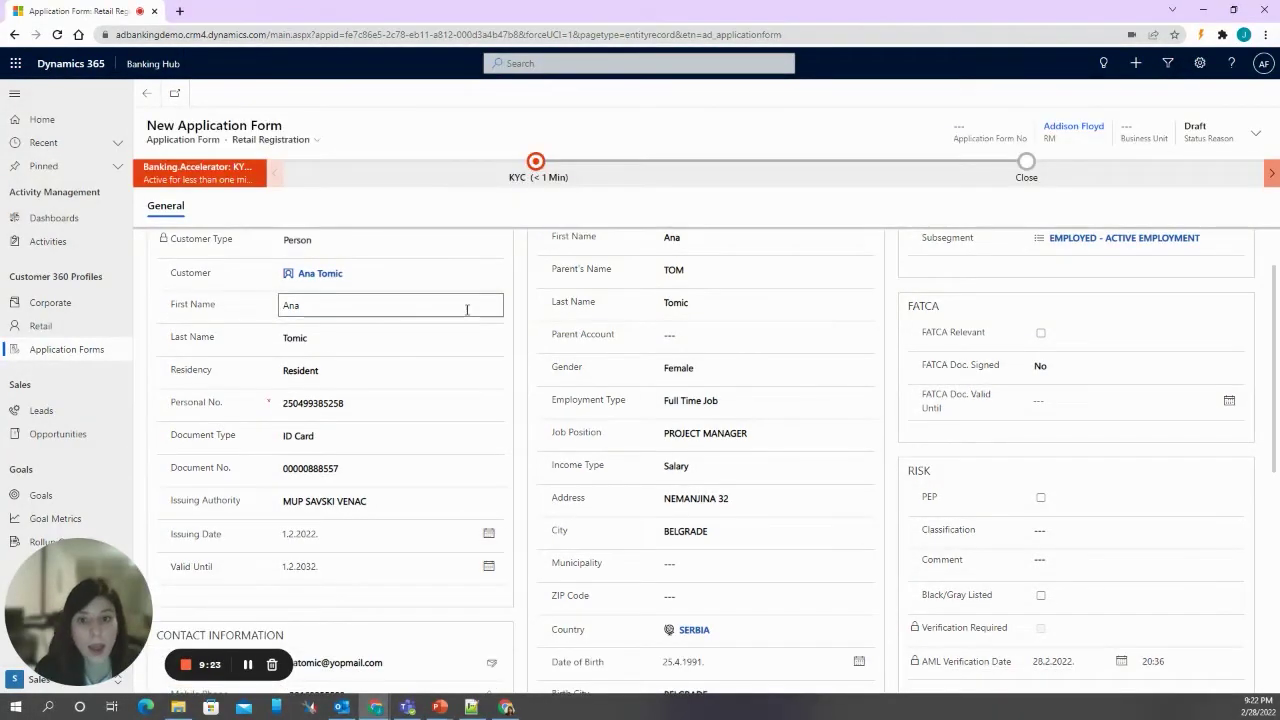
scroll(687, 355, "down", 2)
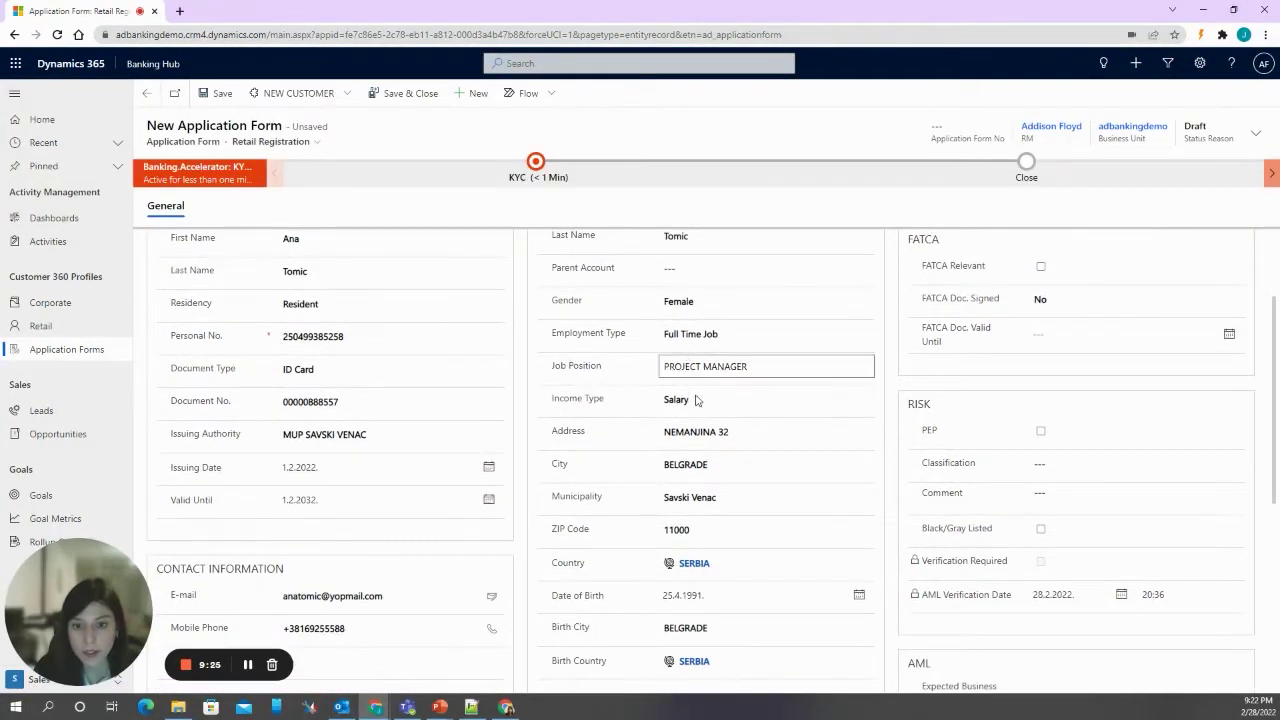
scroll(690, 380, "down", 3)
scroll(696, 404, "down", 1)
scroll(696, 400, "up", 4)
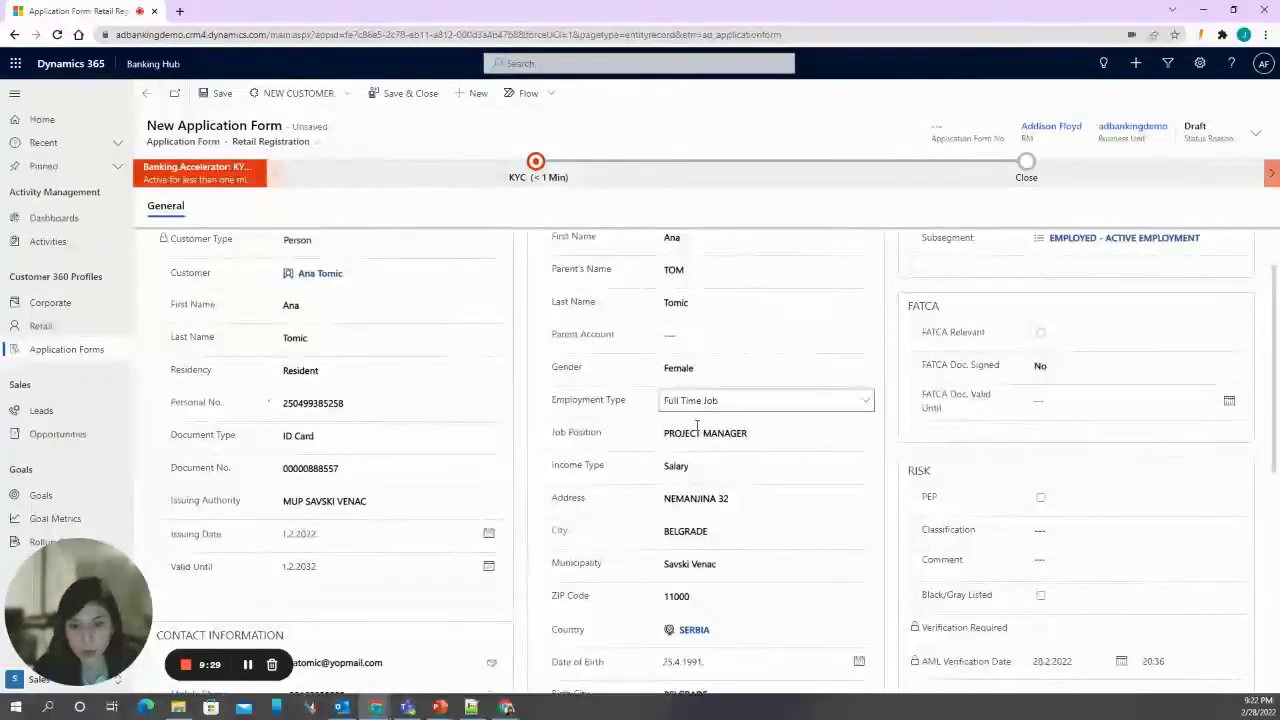
scroll(700, 430, "down", 3)
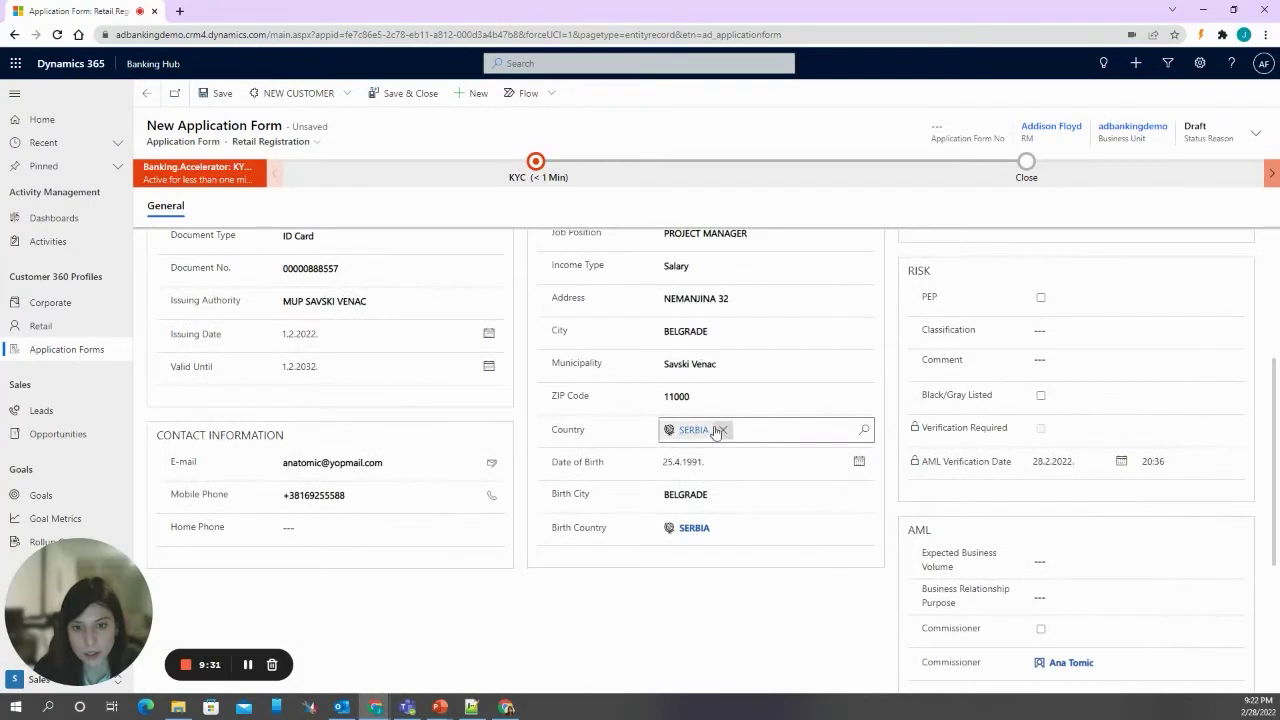
scroll(733, 368, "up", 1)
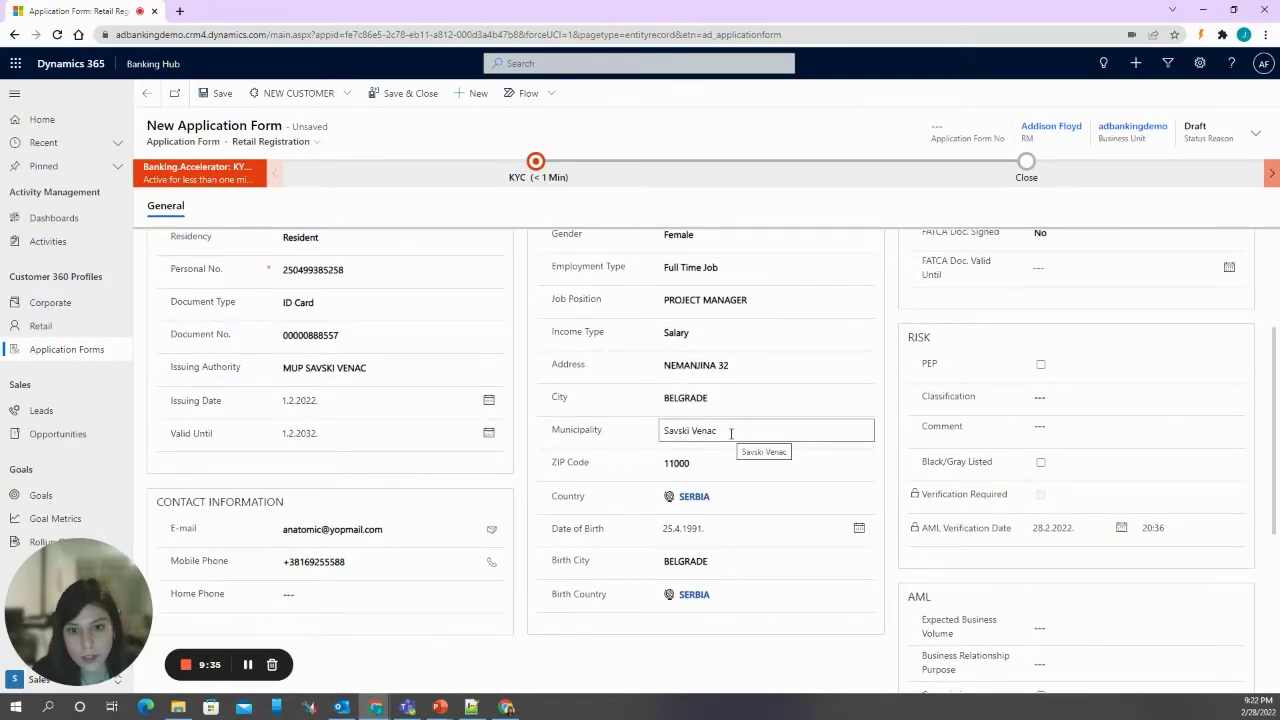
Replace the Address with the contact's new street address, set Municipality to Novi Beograd, and save.
double_click(737, 364)
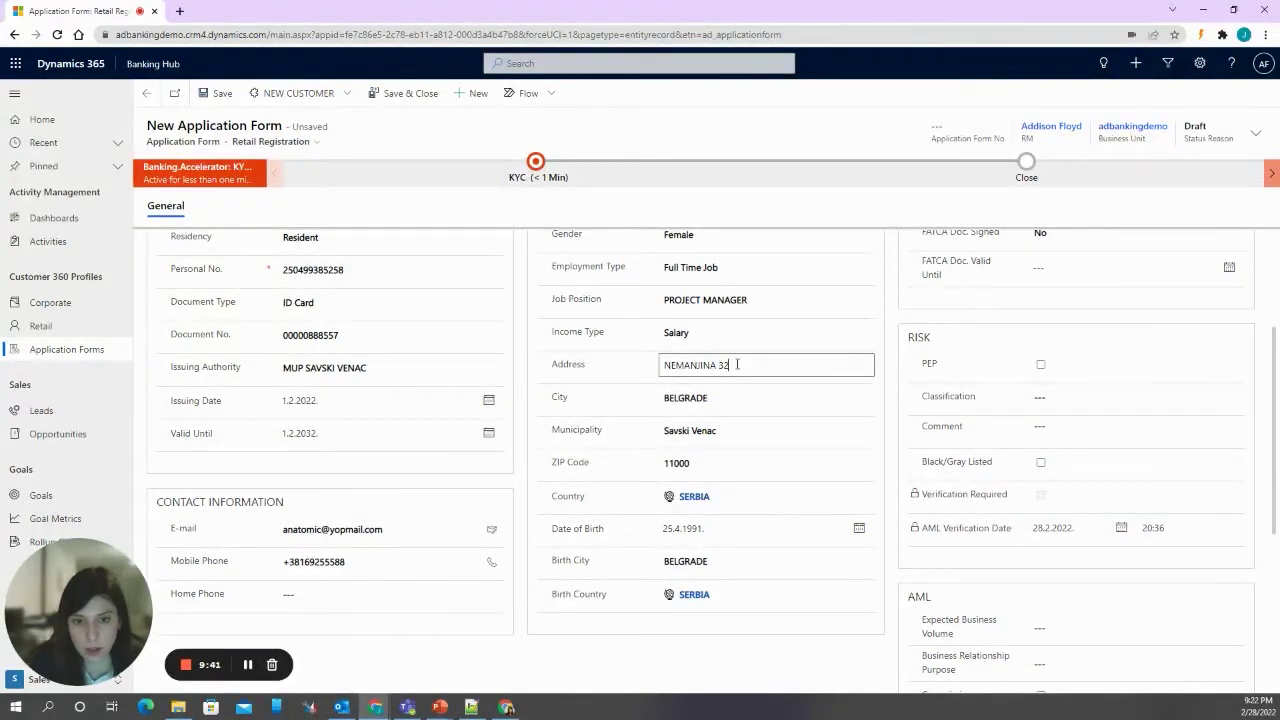
triple_click(737, 364)
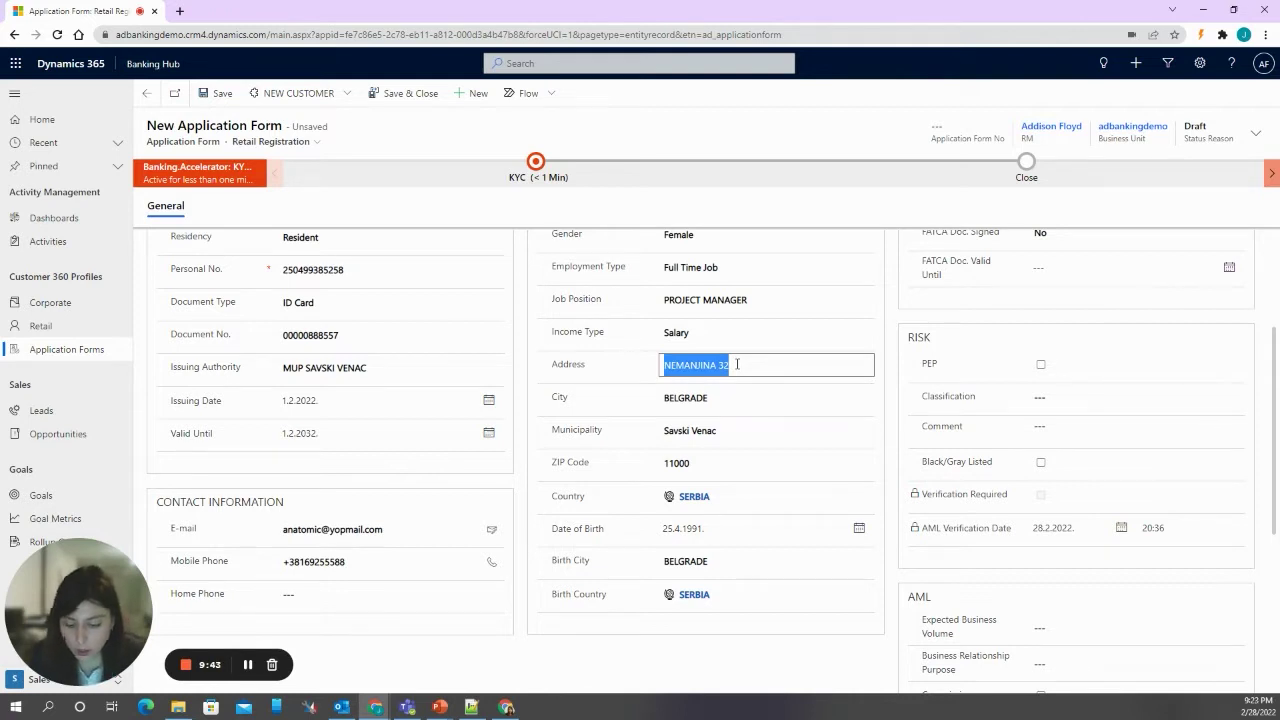
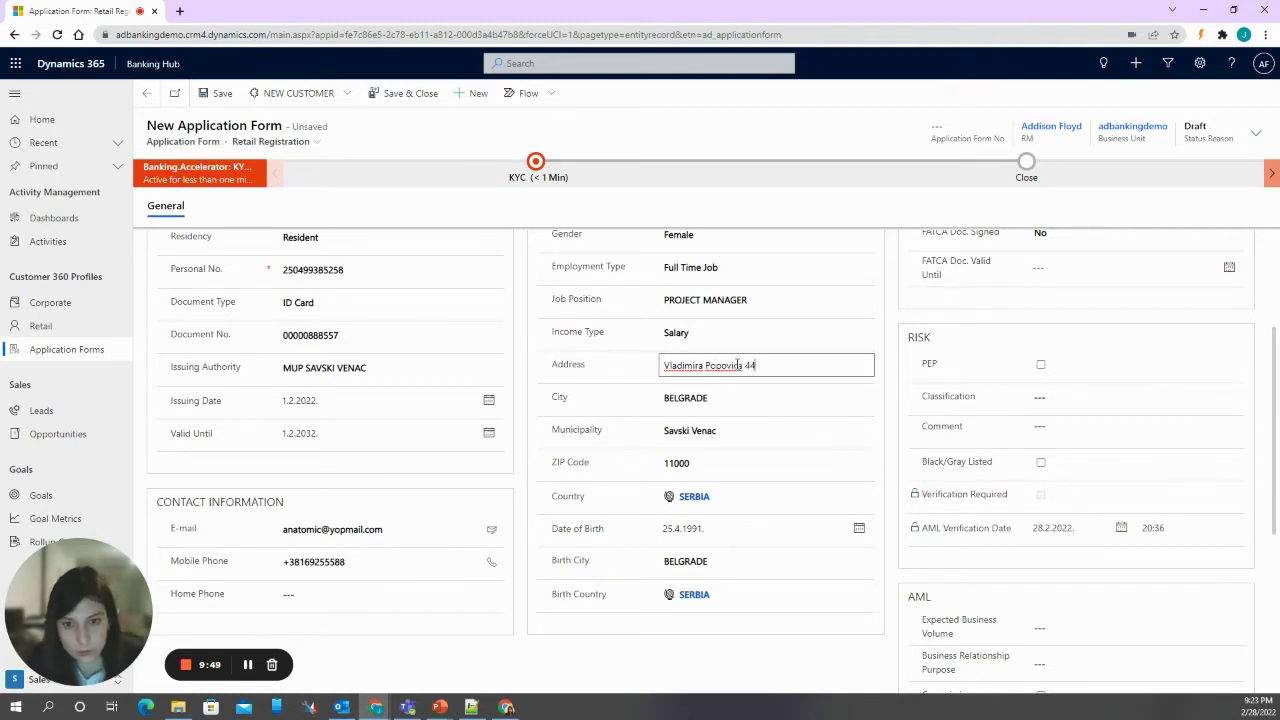
left_click(692, 428)
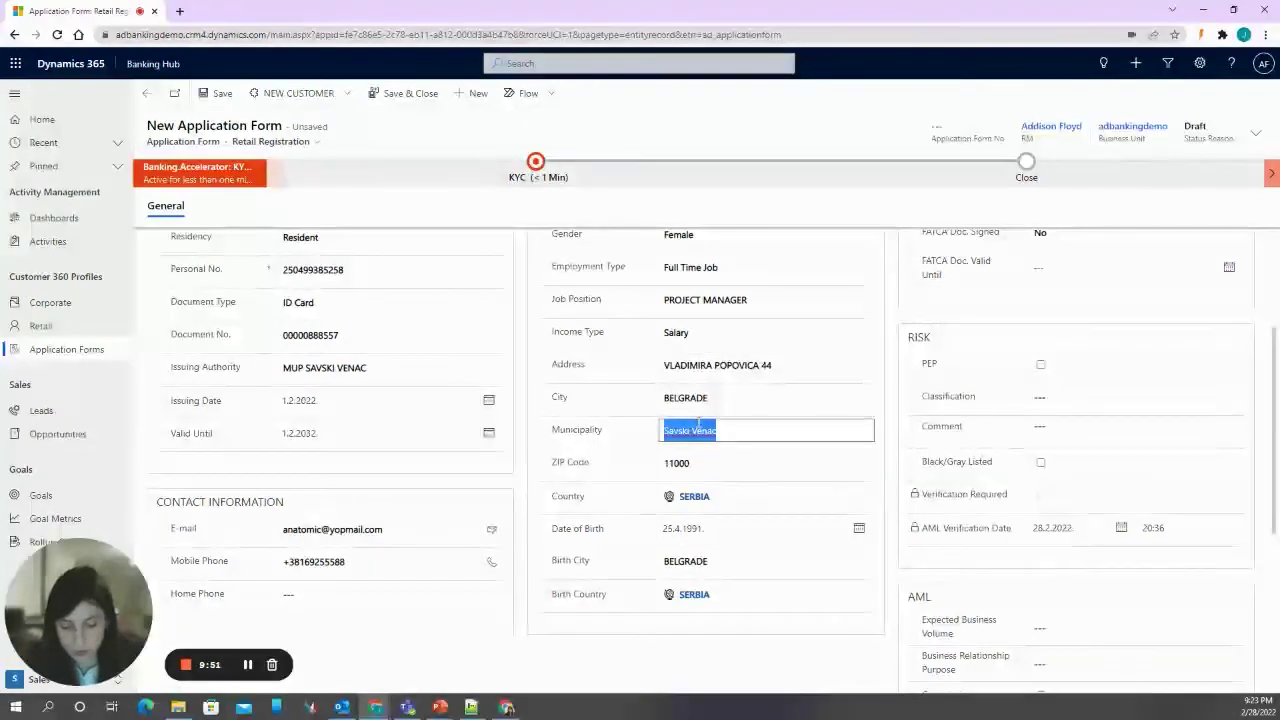
type("Novi")
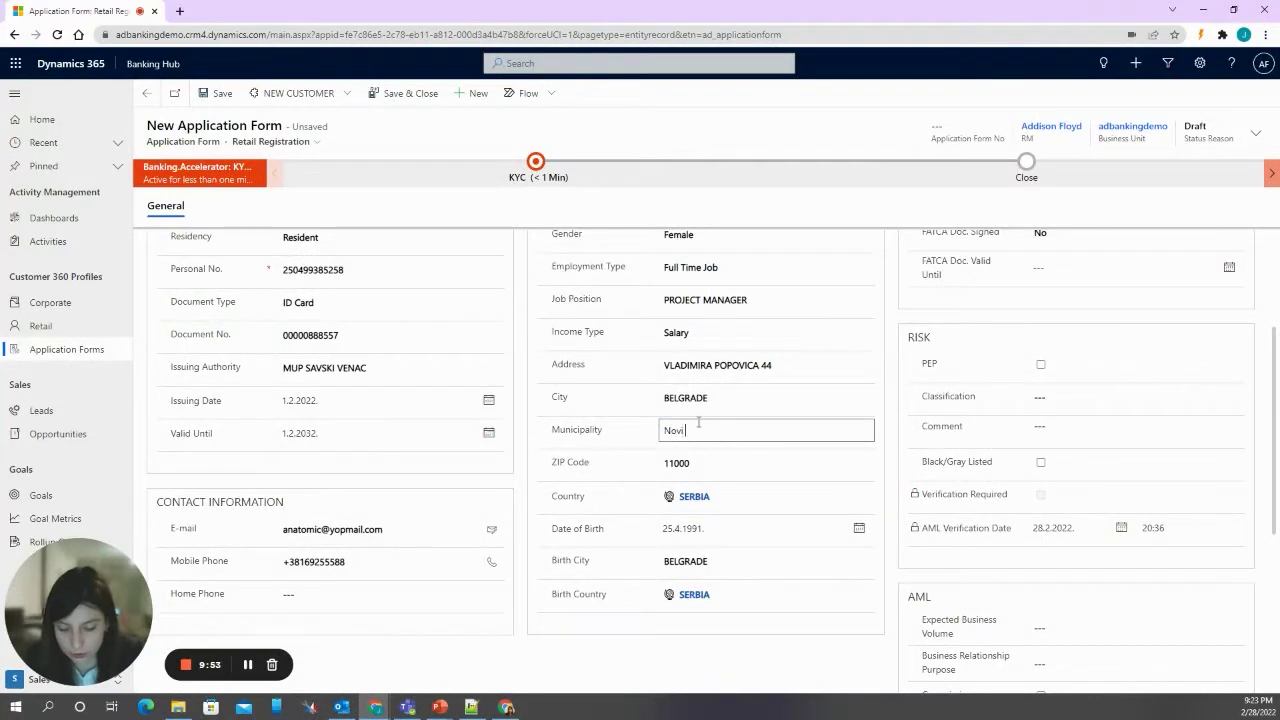
type(" Beograd")
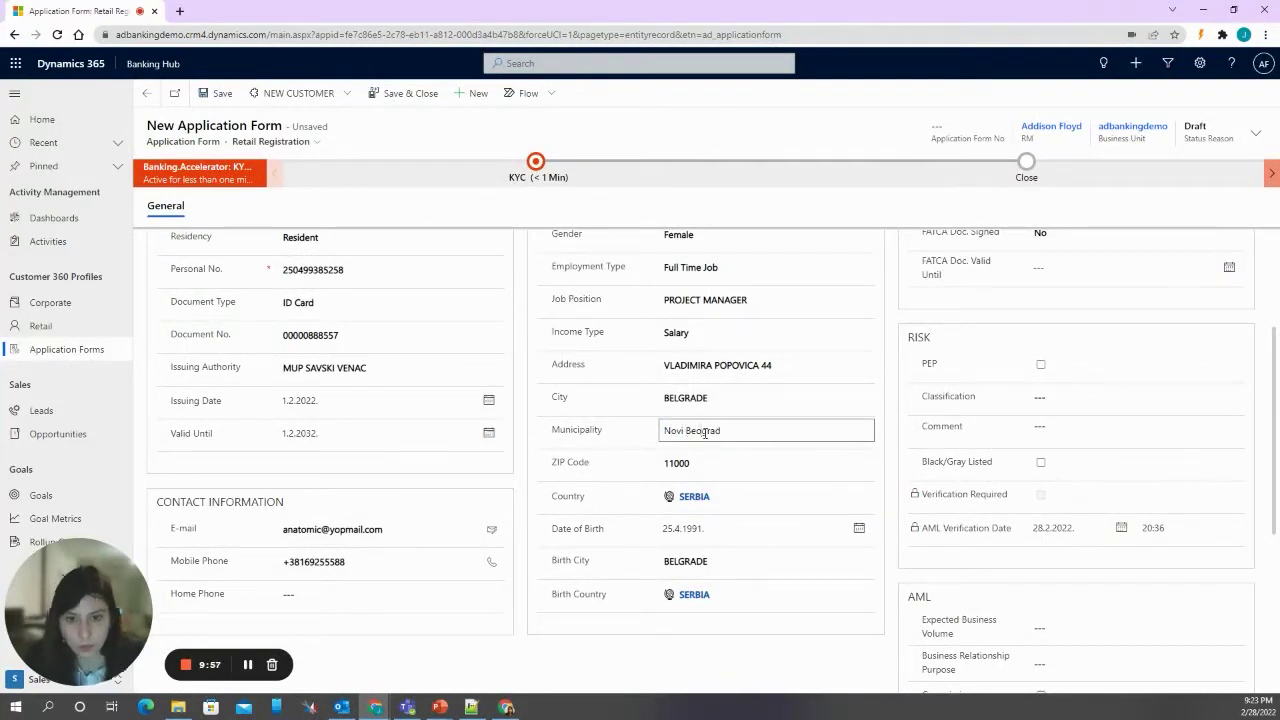
left_click(215, 96)
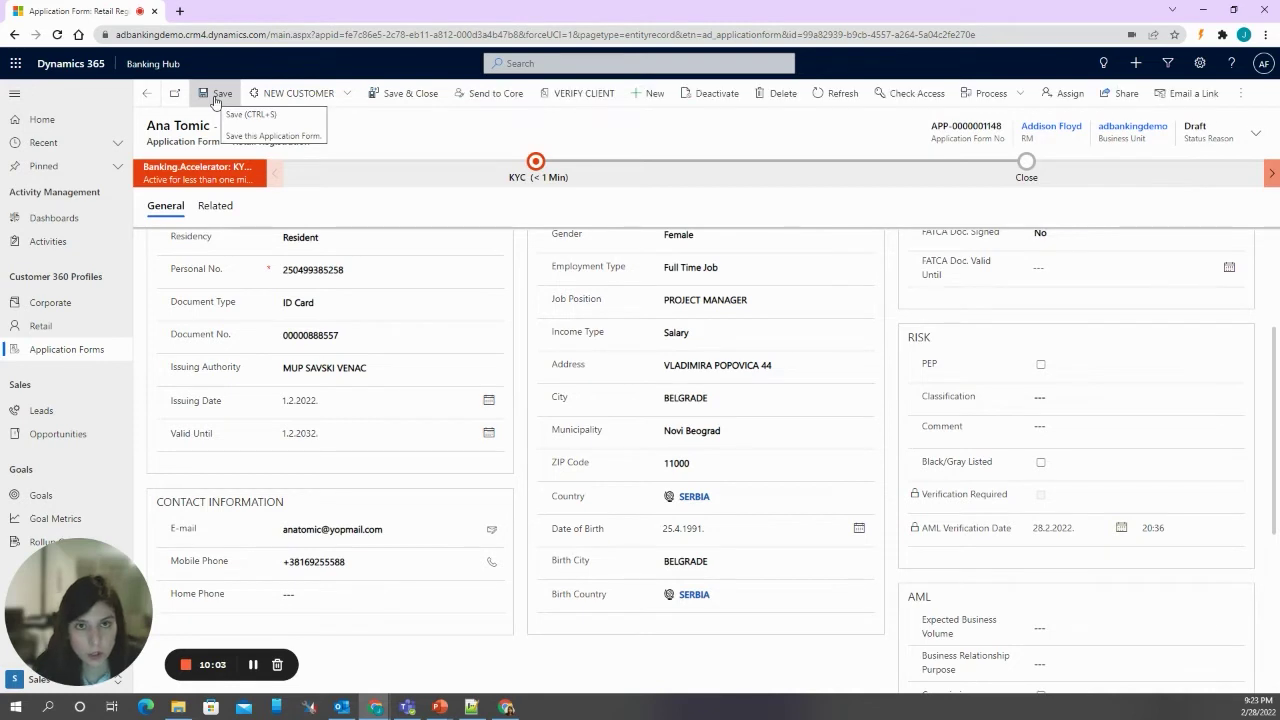
Send the new Draft application form to core.
left_click(485, 97)
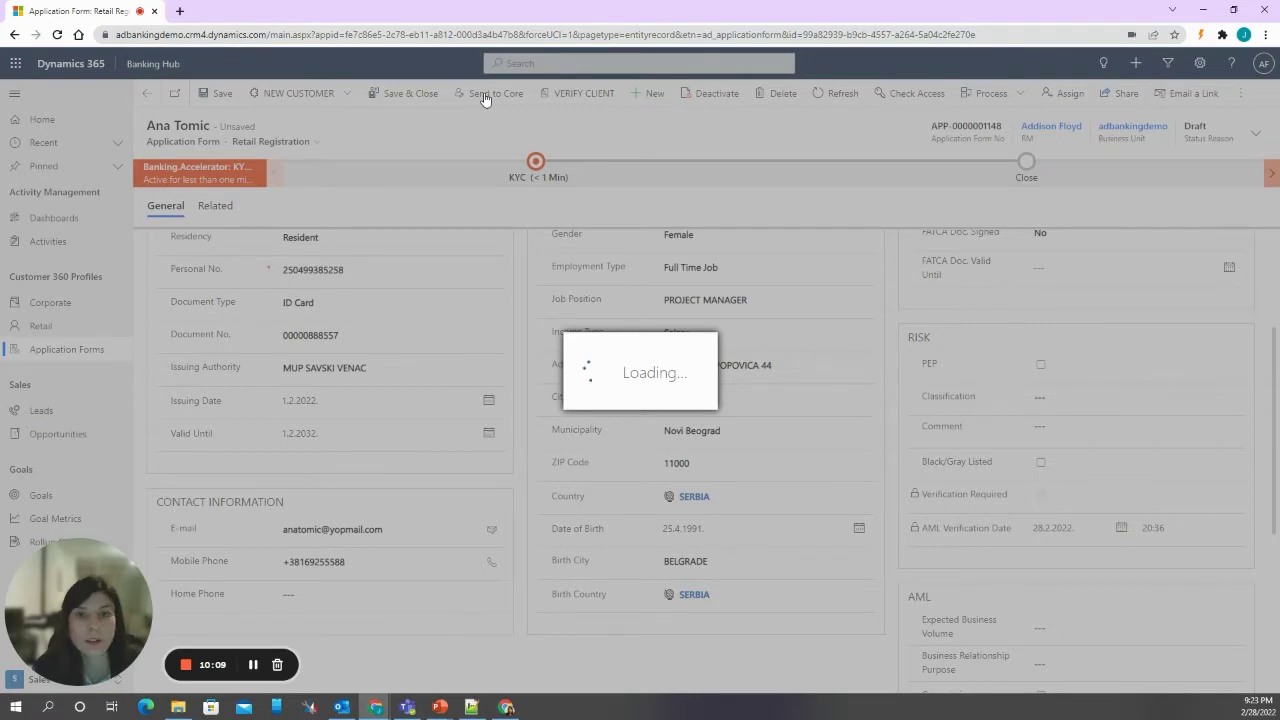
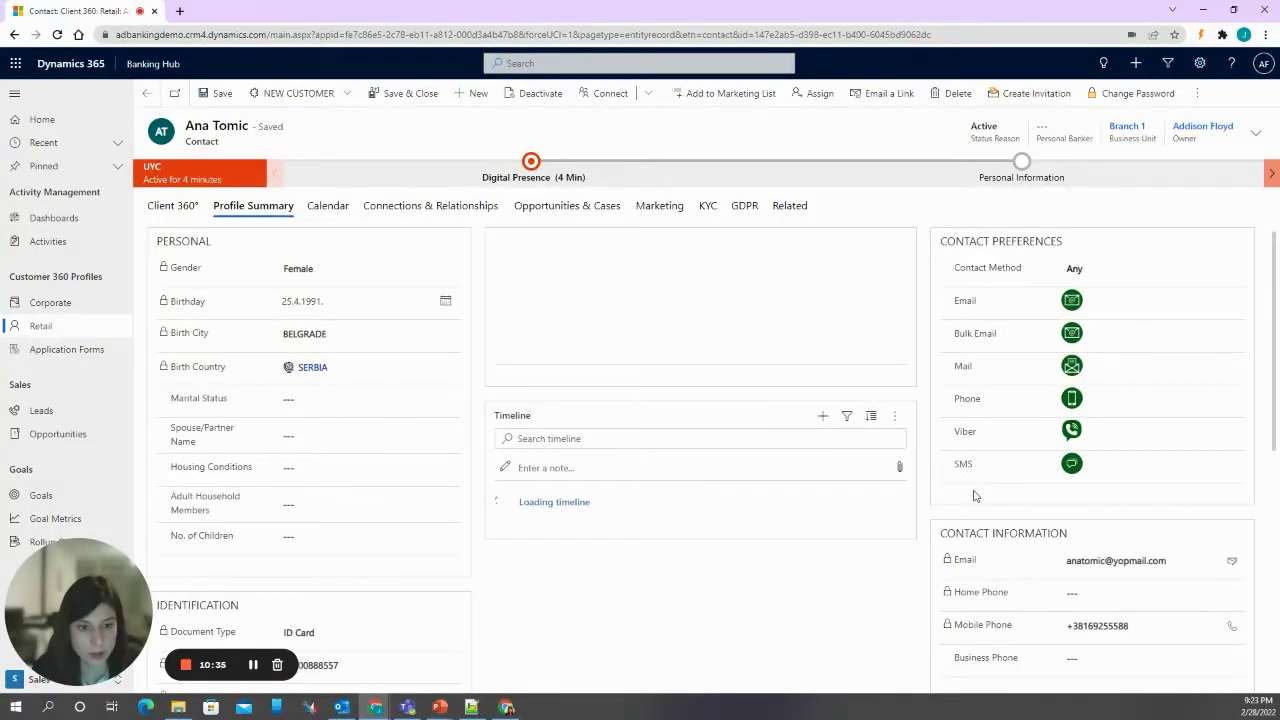
Scroll the Profile Summary down to the Employment Details and Address sections.
scroll(973, 494, "down", 5)
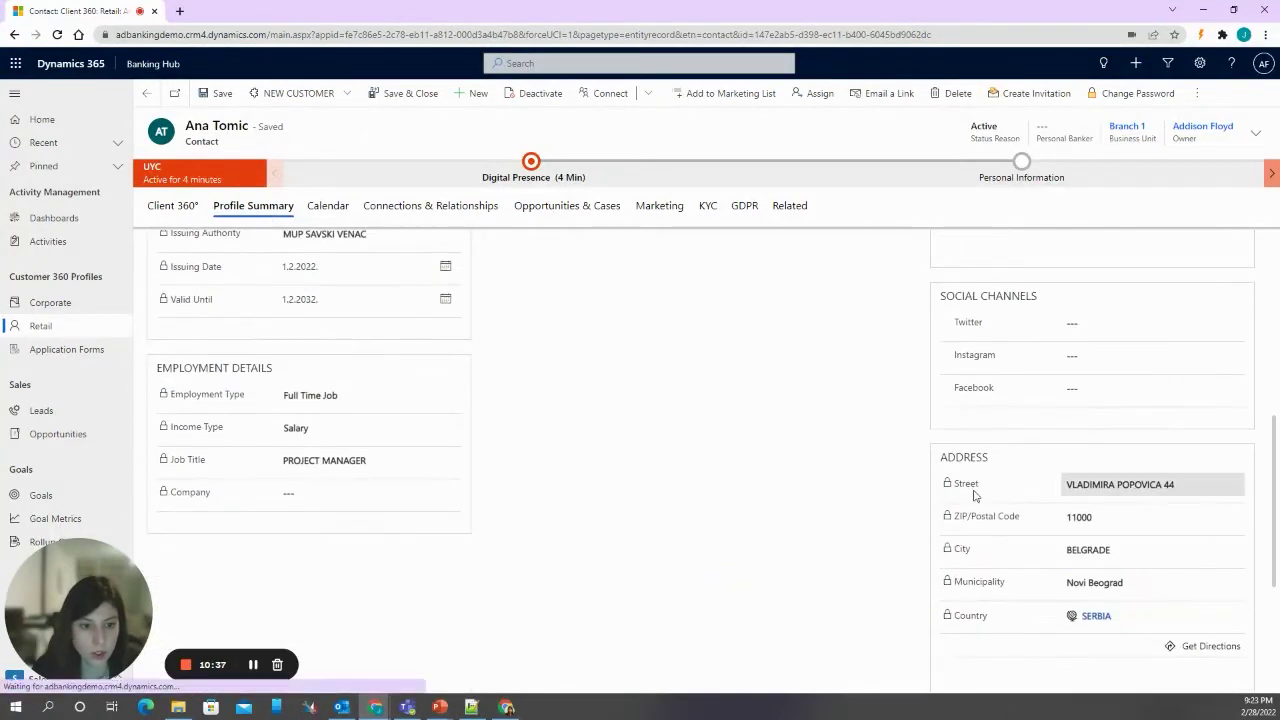
scroll(974, 492, "down", 1)
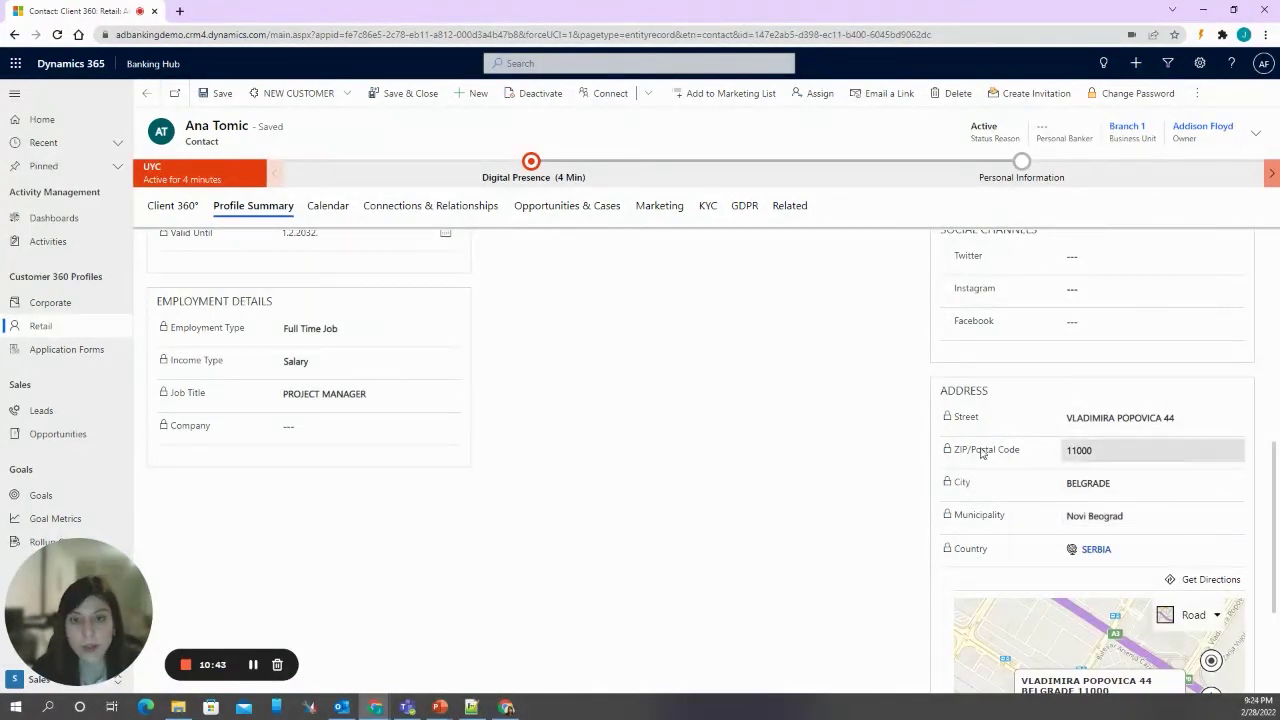
Open the KYC tab and review risk classification, KYC dates and both application forms.
left_click(706, 207)
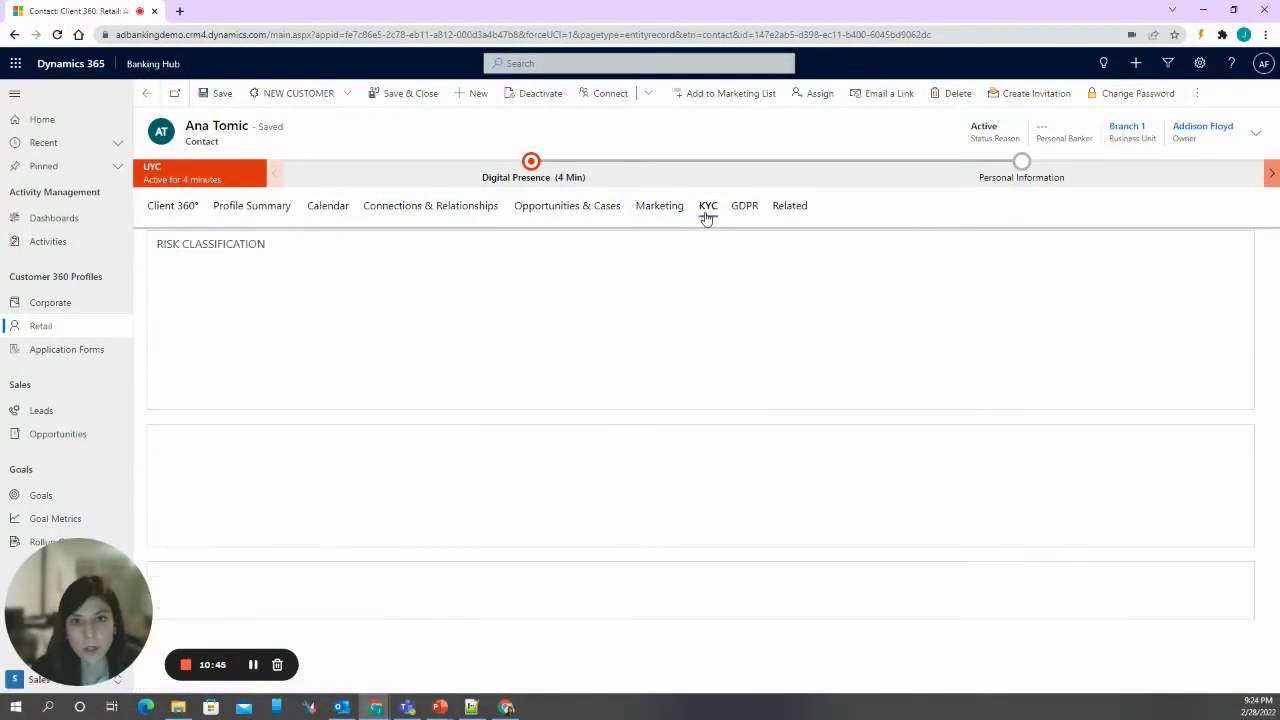
scroll(457, 446, "down", 1)
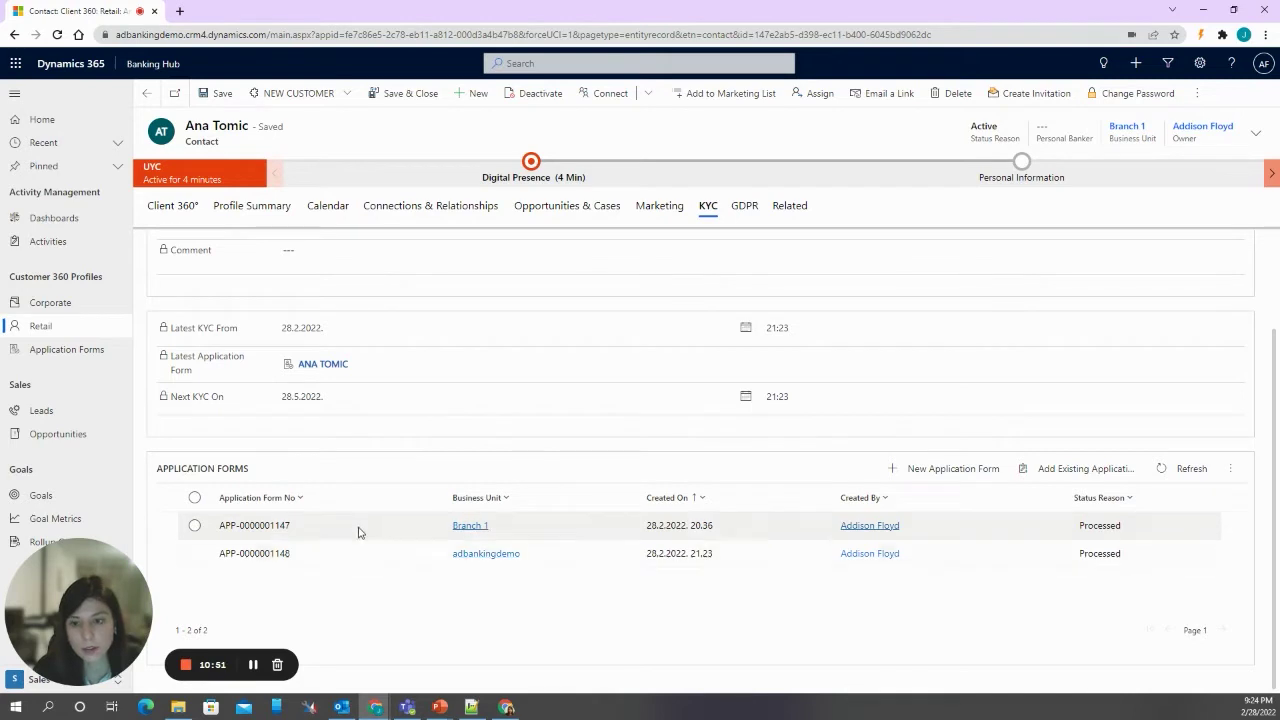
scroll(357, 550, "up", 1)
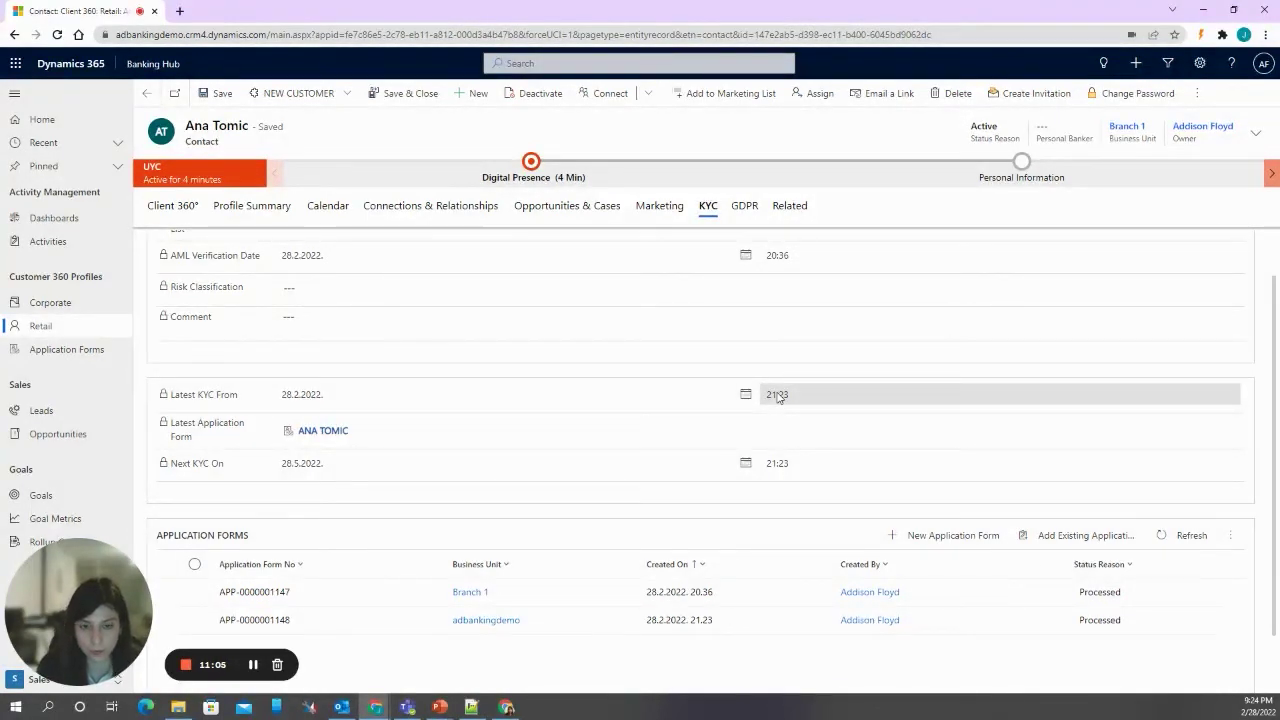
scroll(767, 408, "up", 1)
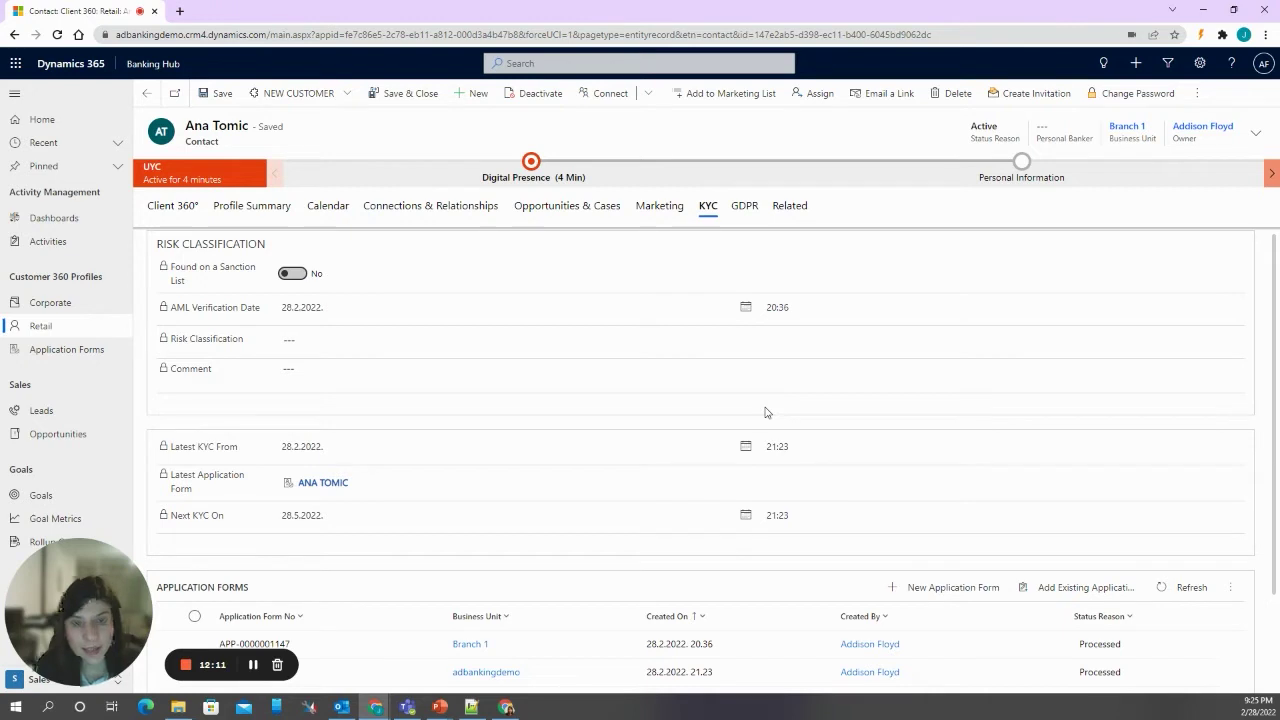
Show the contact's GDPR tab with the consent register and marketing consent channels.
left_click(746, 210)
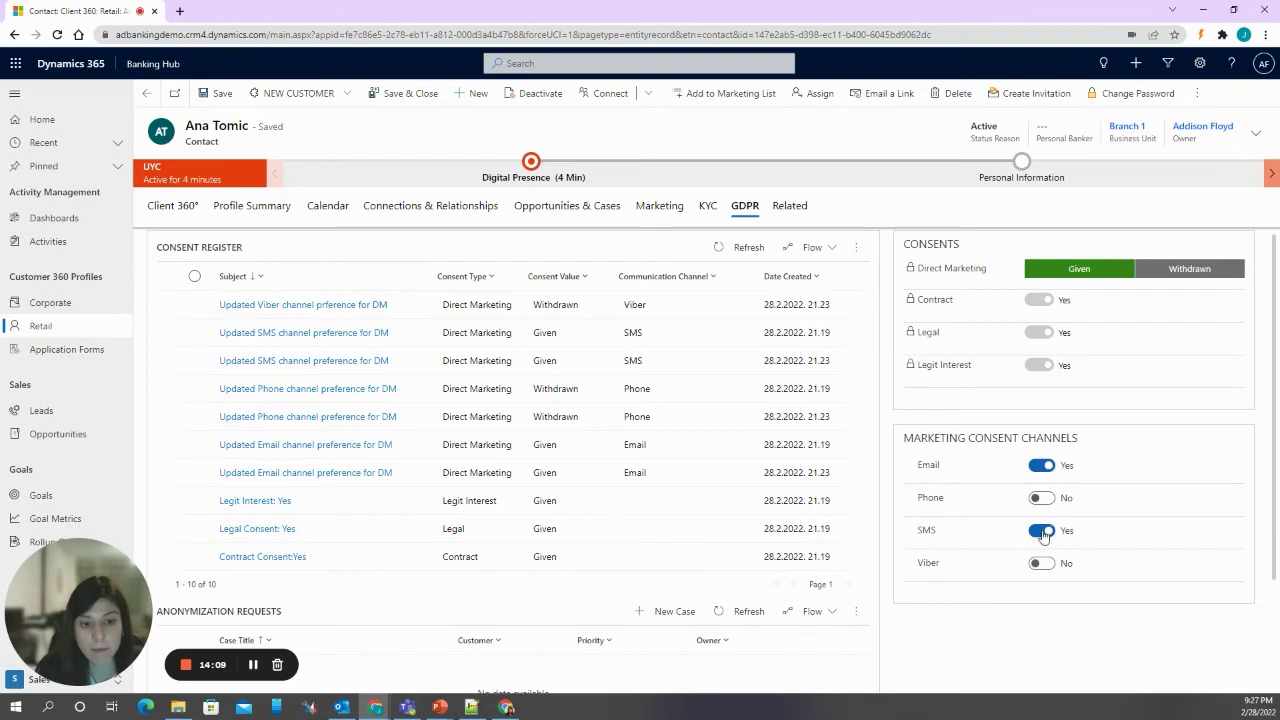
Turn SMS marketing consent off and Viber on, then save the contact.
left_click(1043, 529)
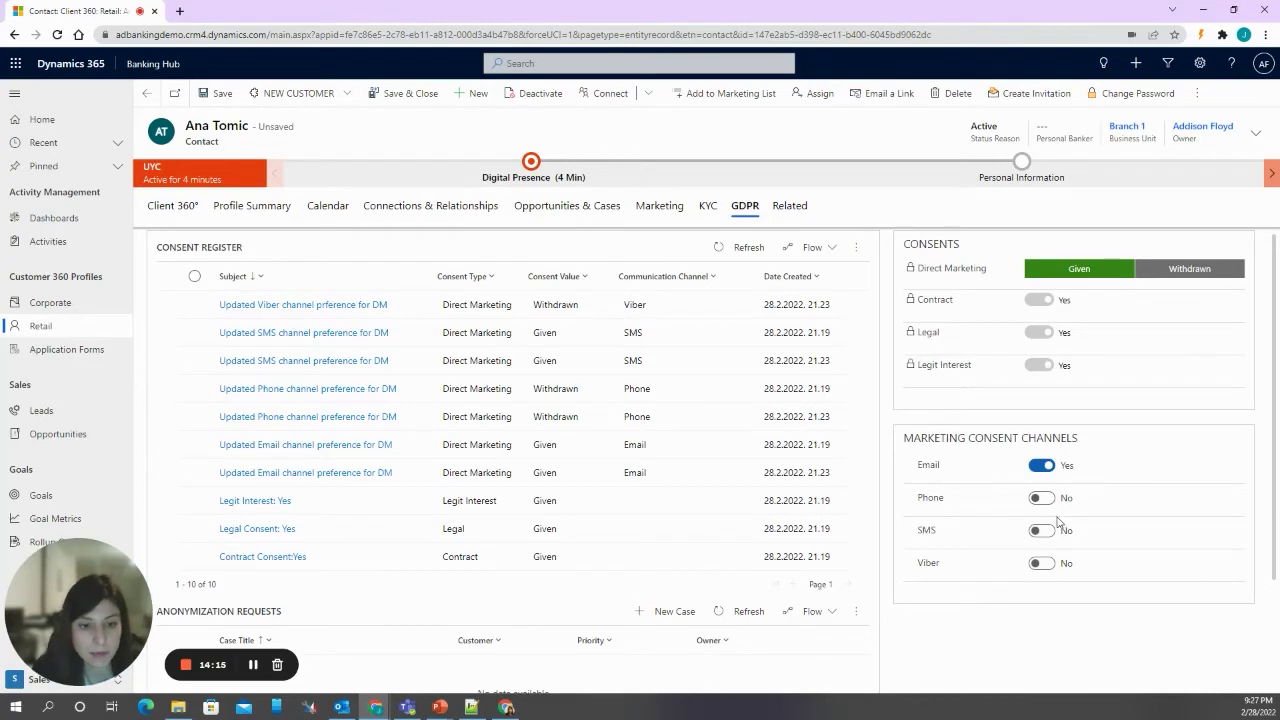
left_click(1045, 564)
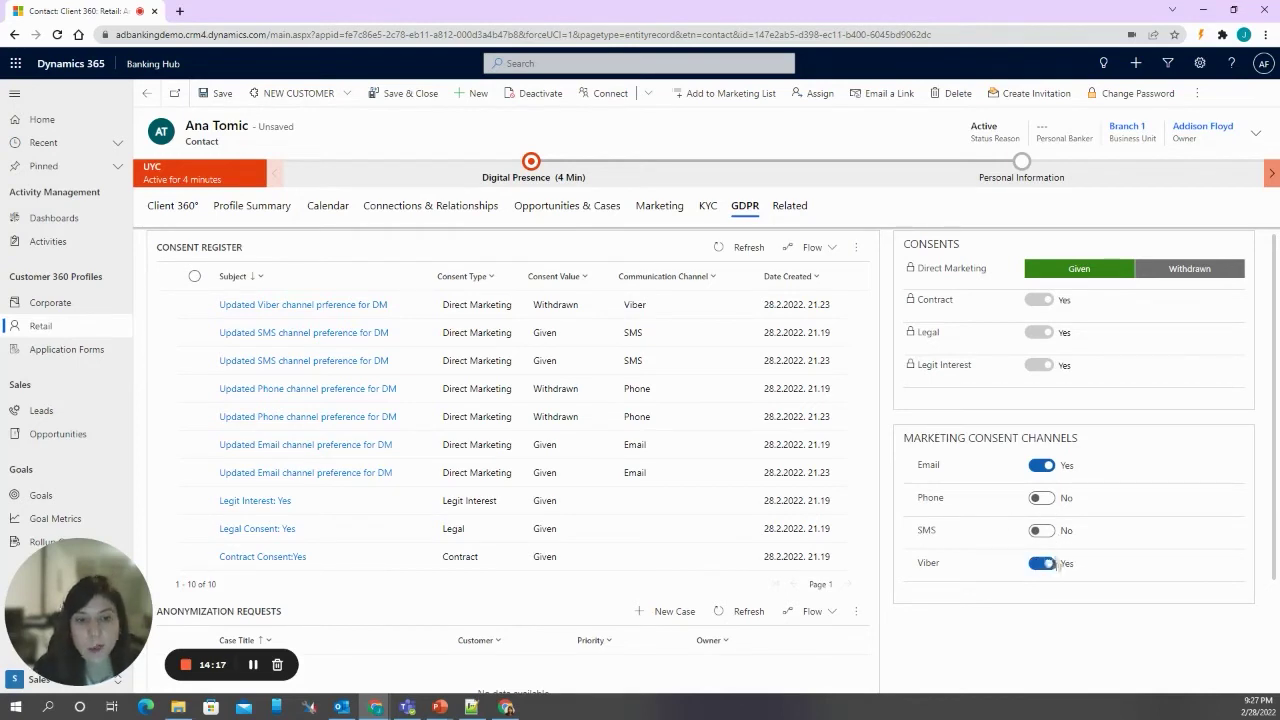
left_click(212, 93)
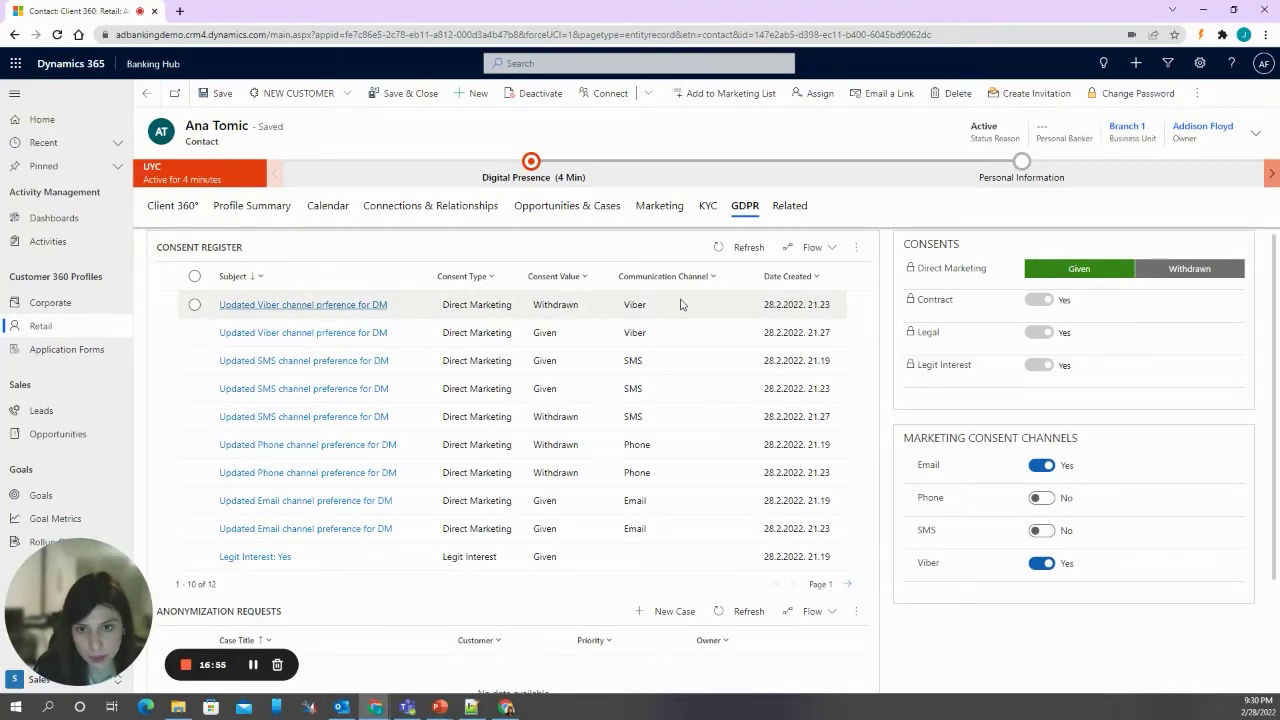
scroll(445, 520, "down", 1)
scroll(445, 526, "up", 1)
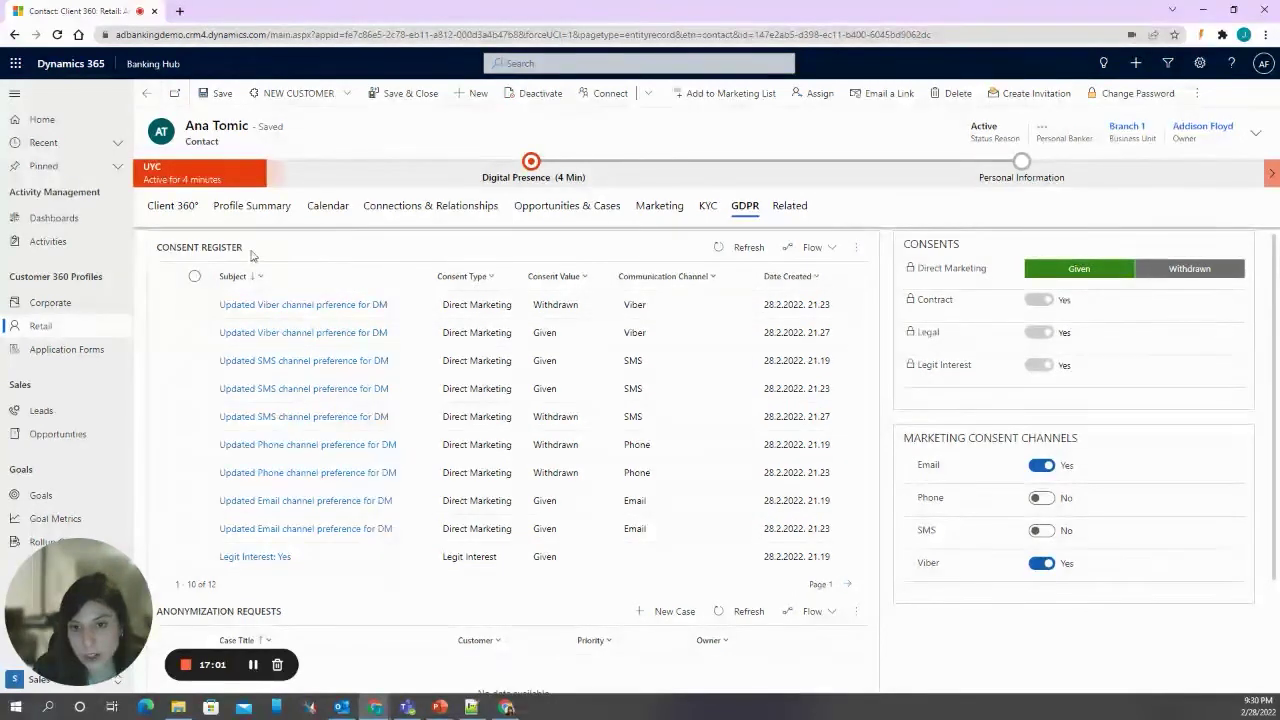
Set Viber consent to No, save, and refresh the consent register to show the Withdrawn entry.
left_click(1040, 565)
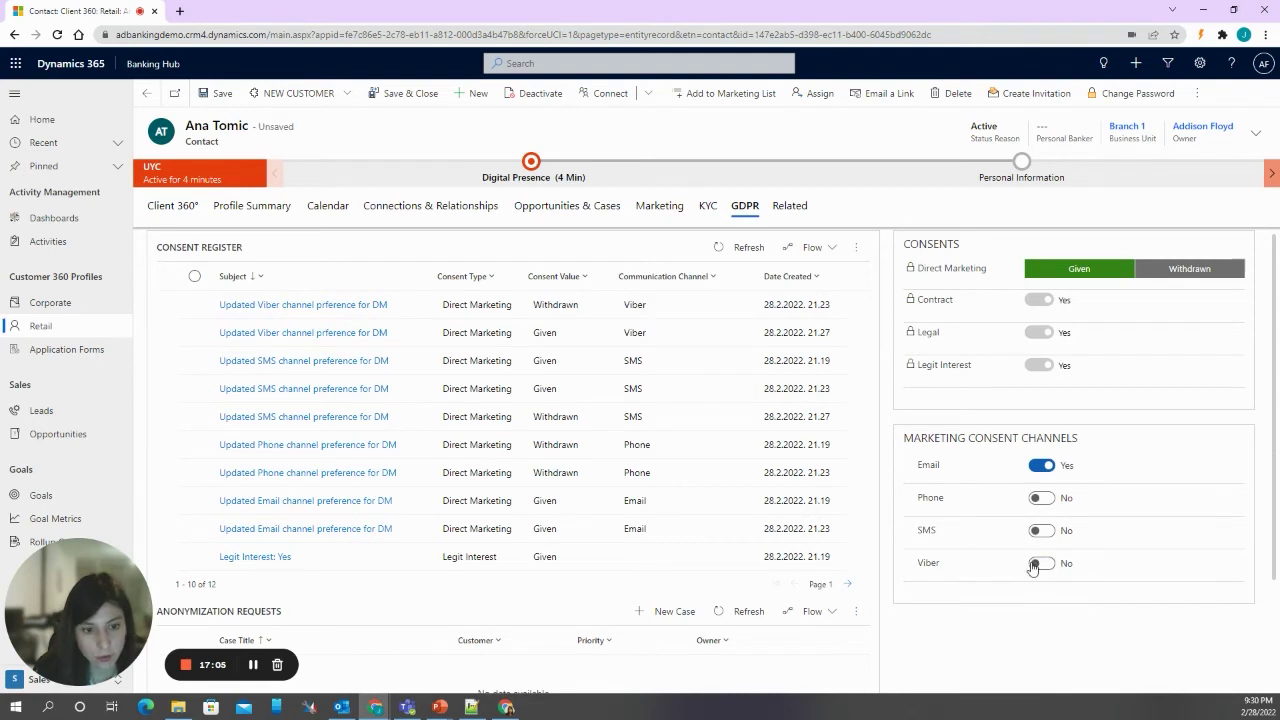
left_click(214, 93)
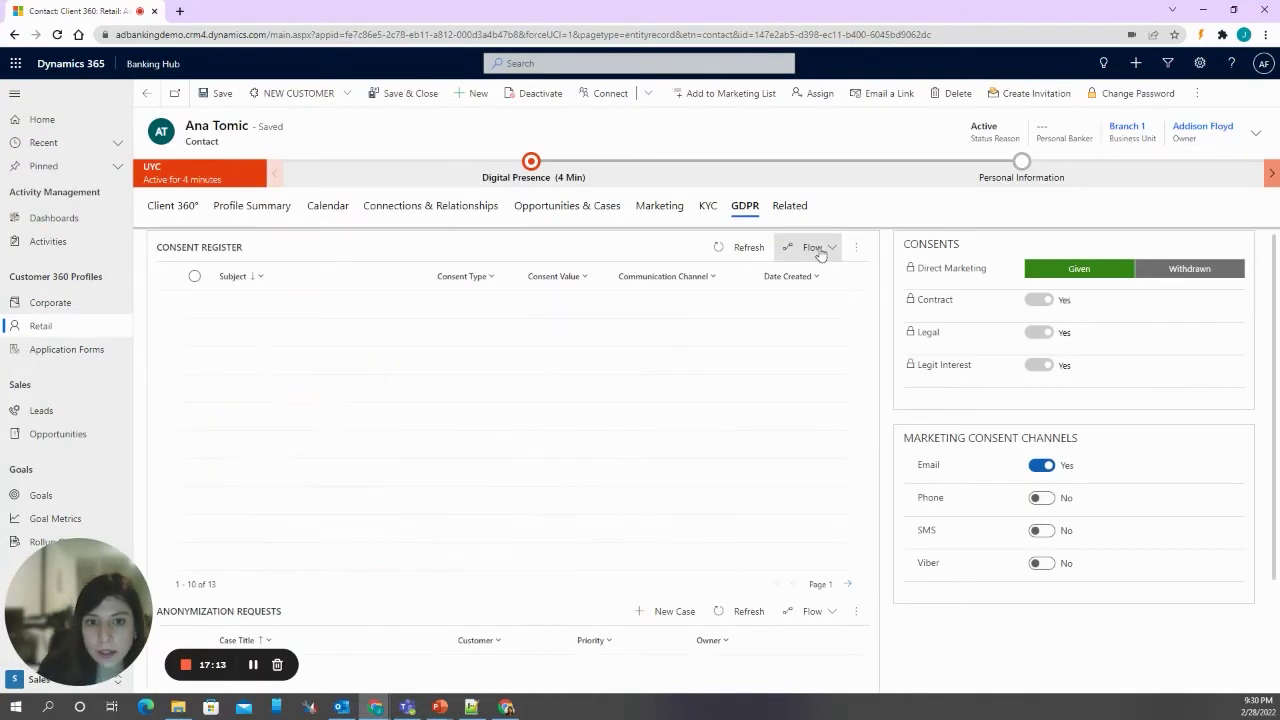
left_click(790, 276)
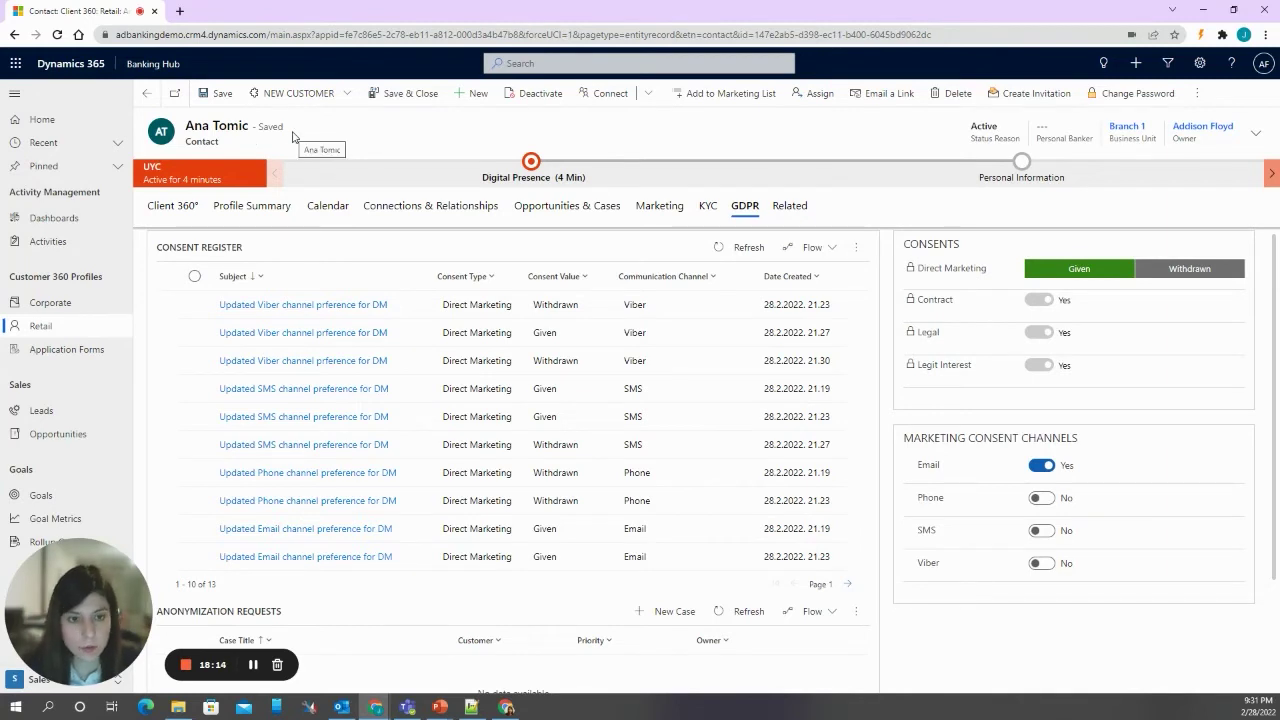
Withdraw Email consent, save, and apply the Reset Security Stamp flow to the contact.
left_click(1040, 474)
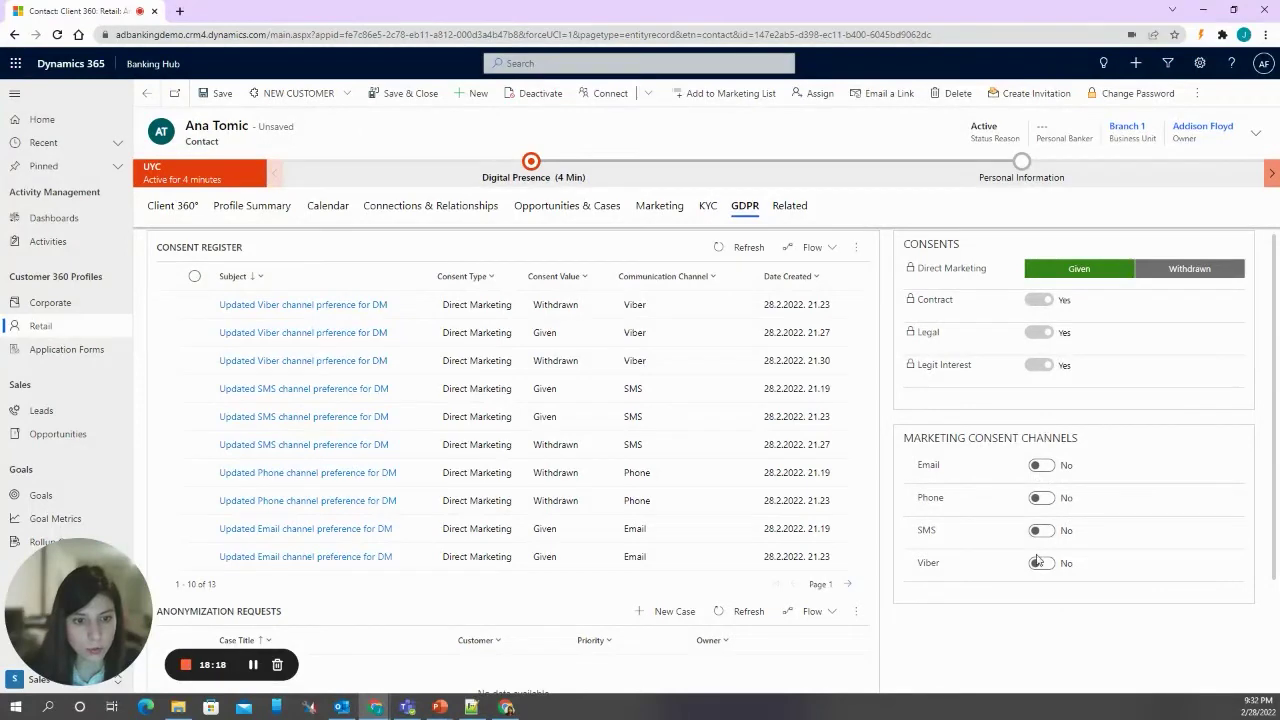
left_click(216, 93)
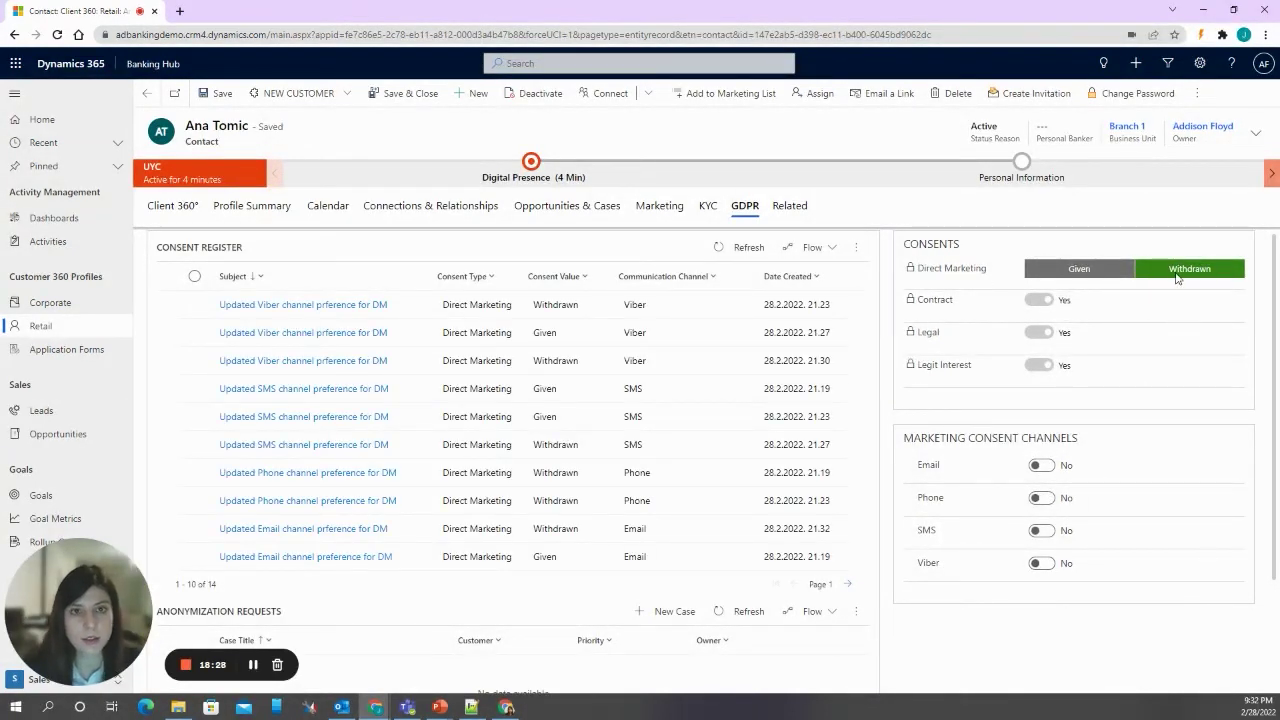
left_click(1197, 93)
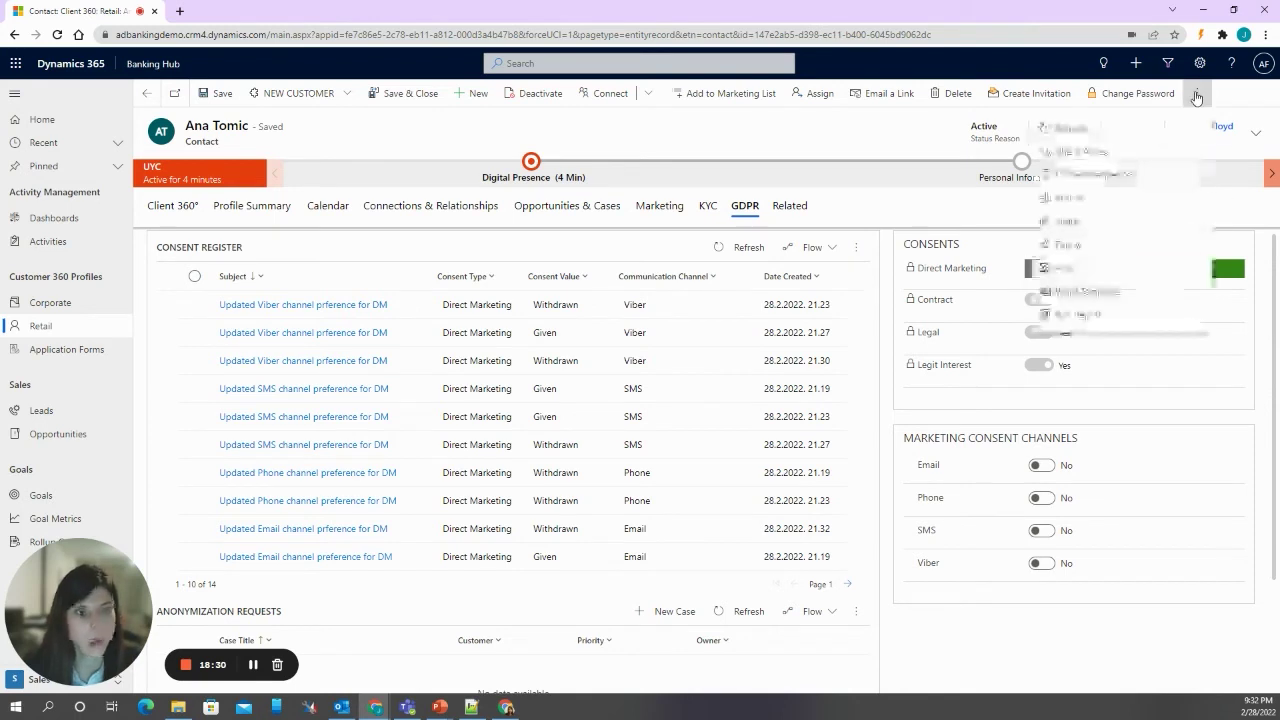
left_click(1193, 268)
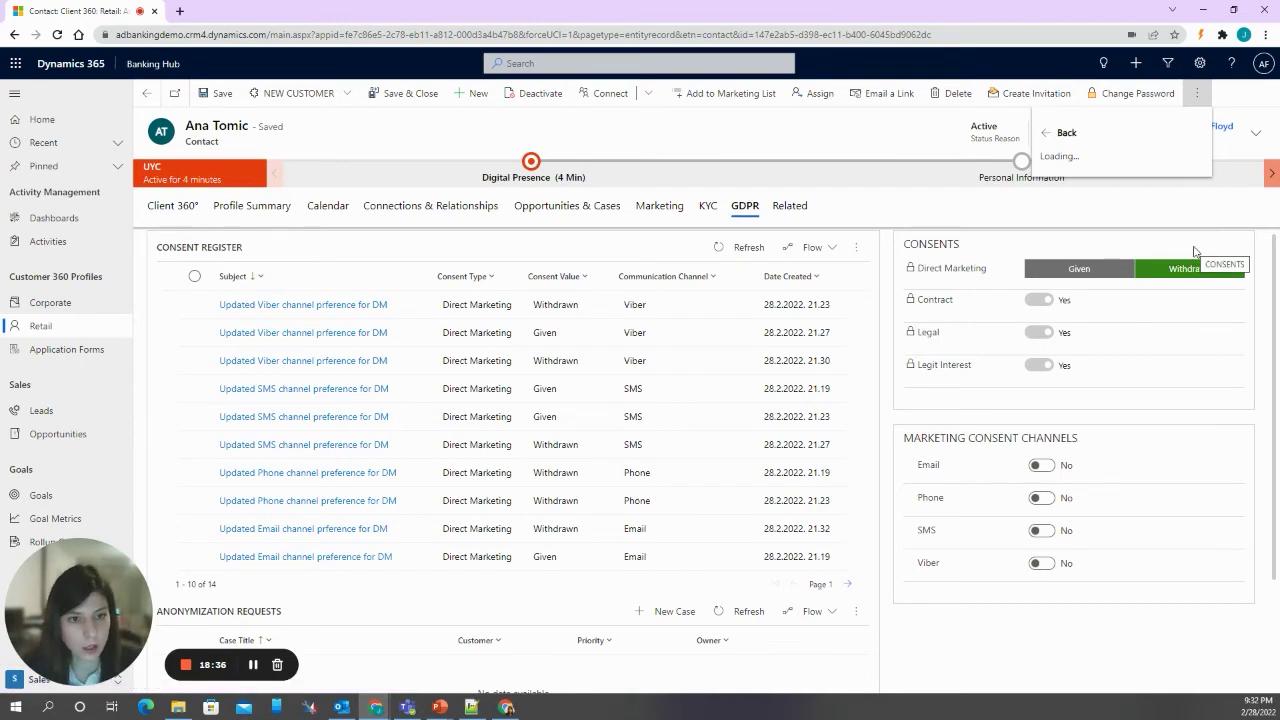
left_click(1093, 262)
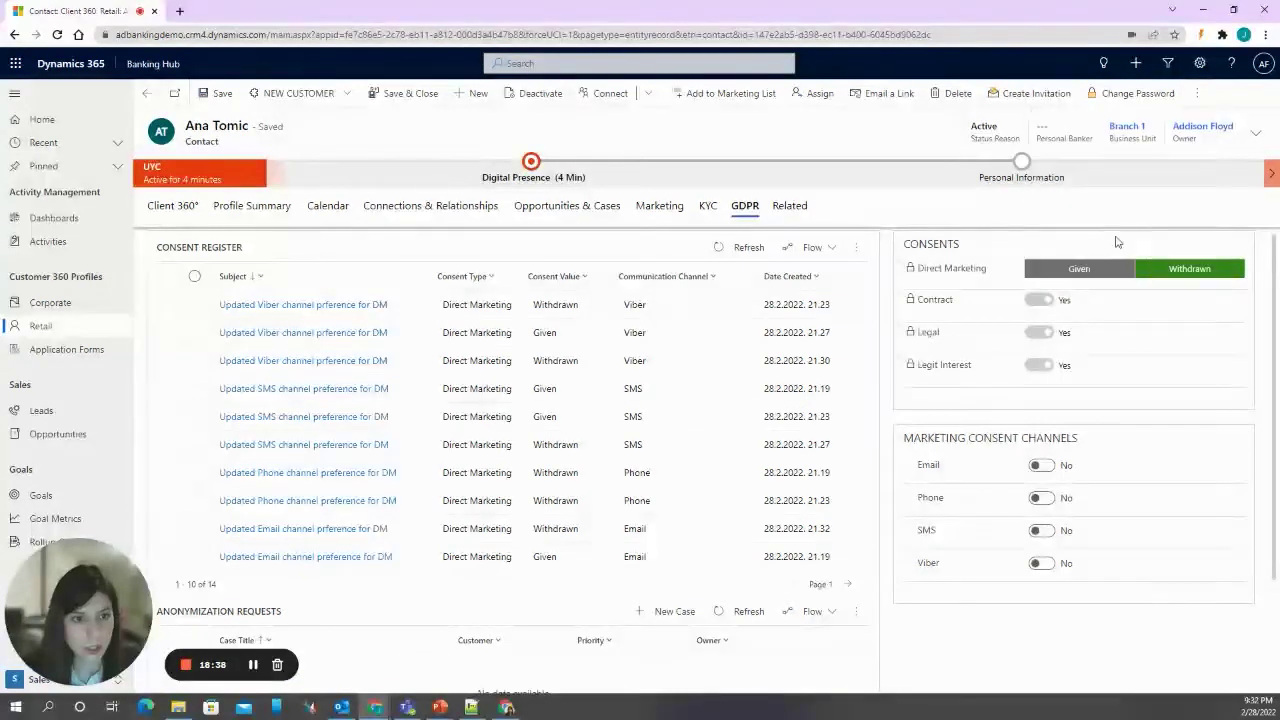
left_click(674, 440)
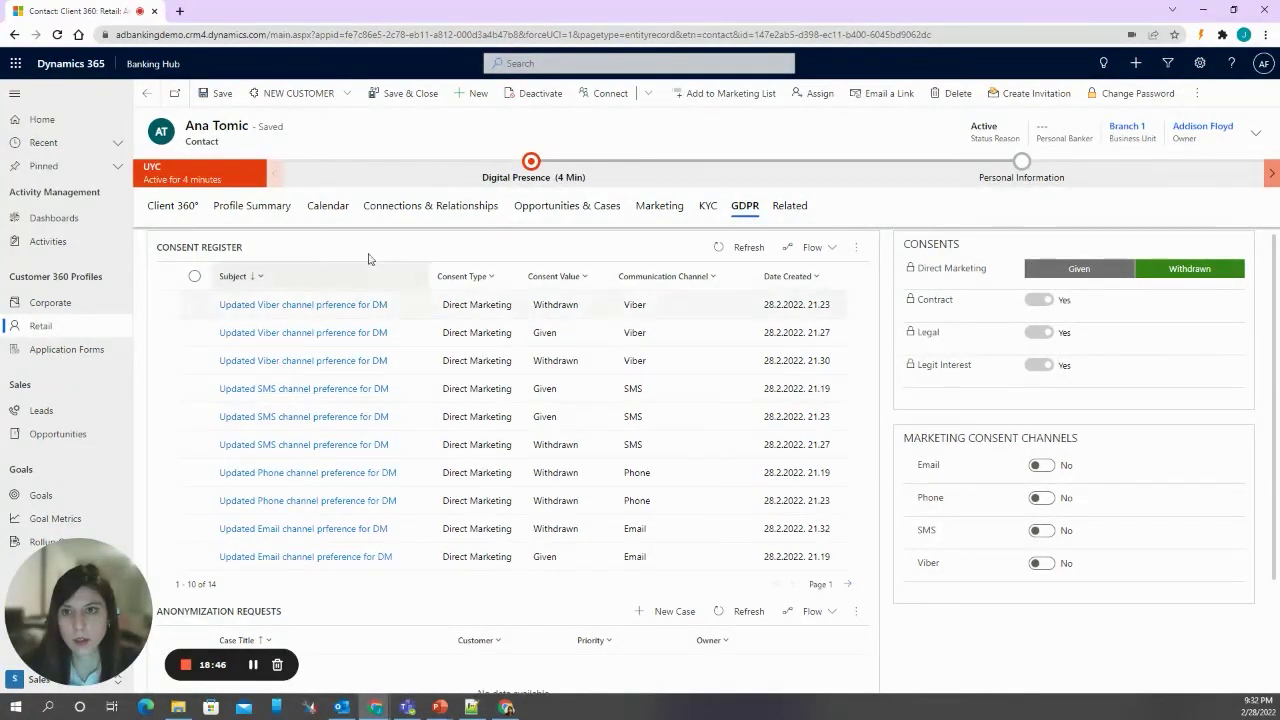
Reload the contact record and return to its GDPR tab.
left_click(1196, 93)
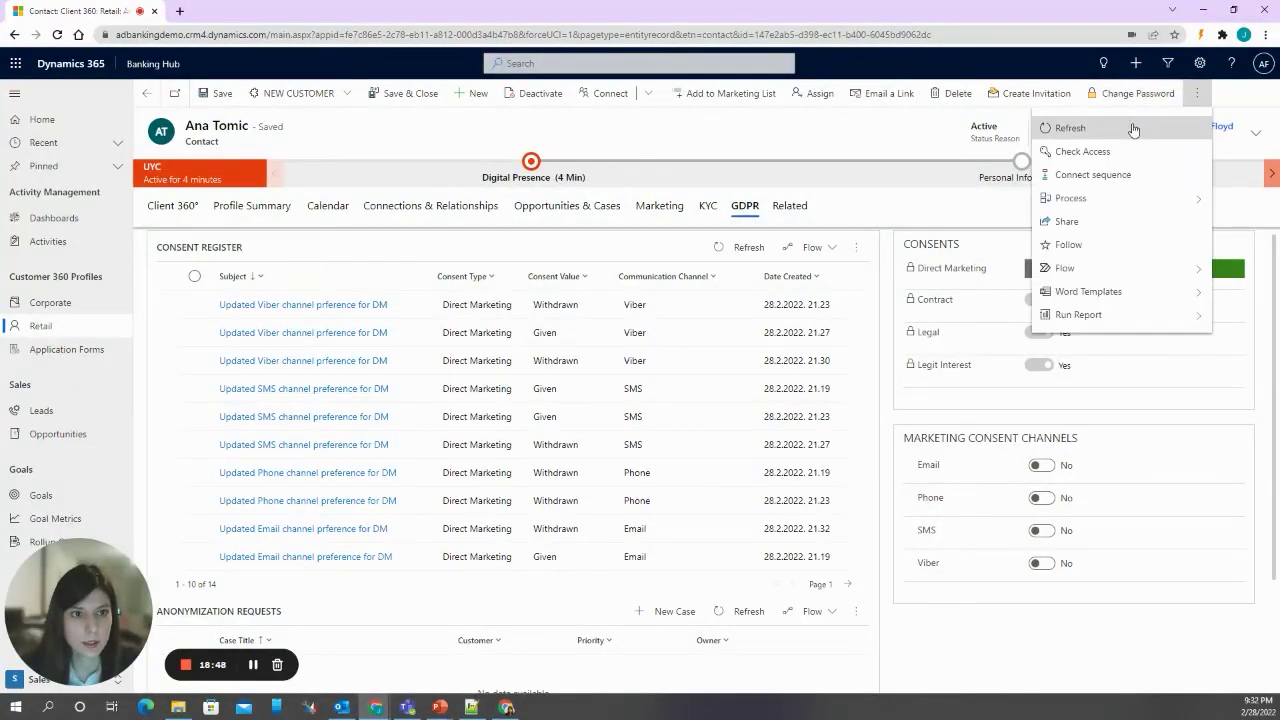
left_click(1107, 247)
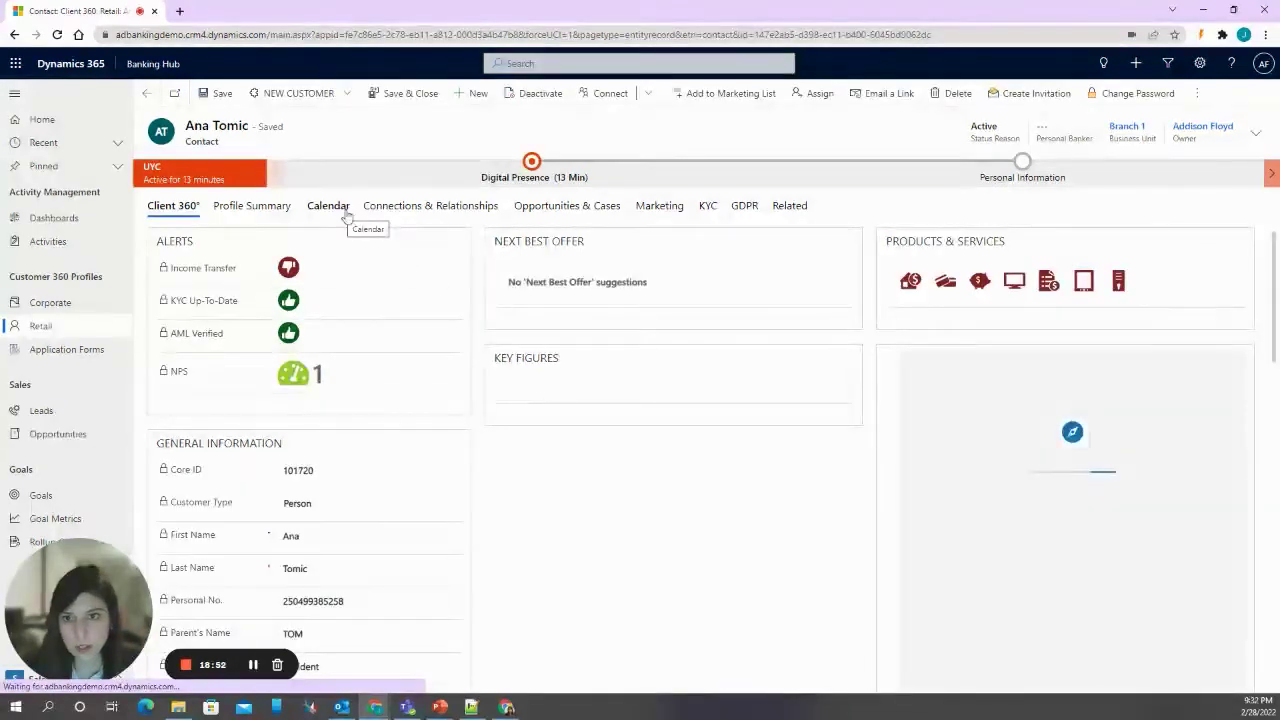
left_click(744, 207)
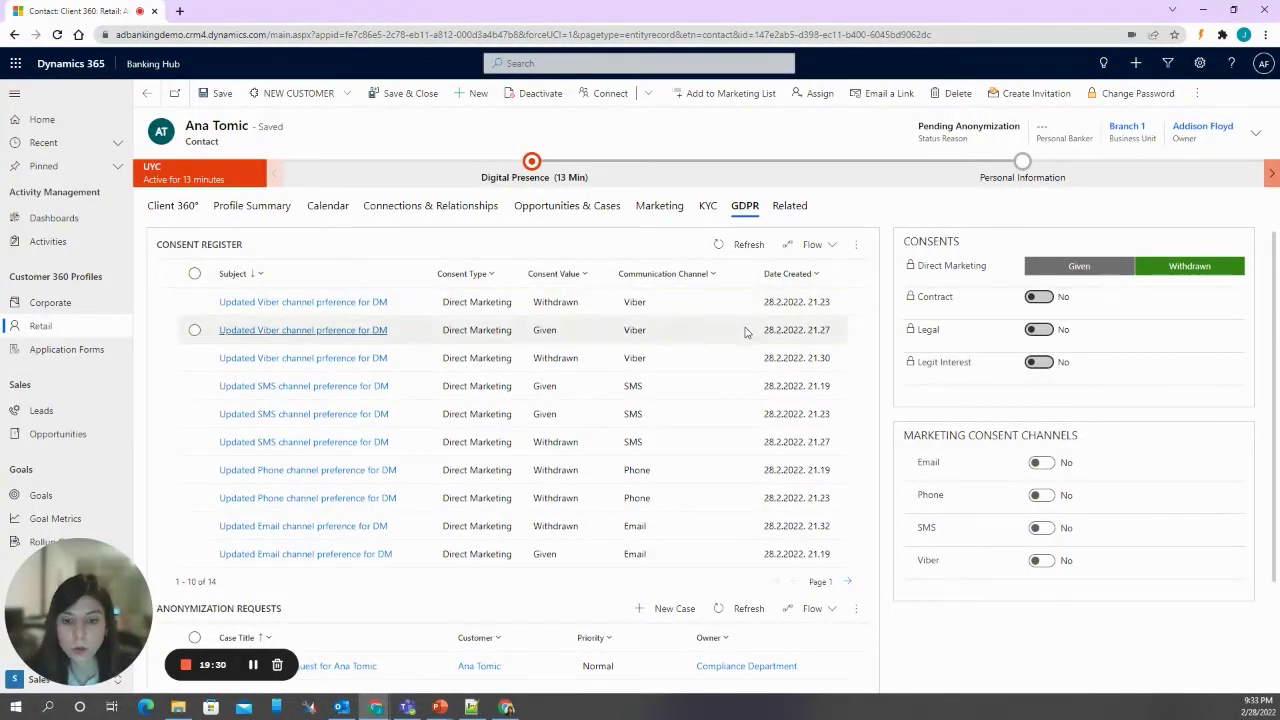
Open the anonymization request case listed under Anonymization Requests.
scroll(749, 331, "down", 2)
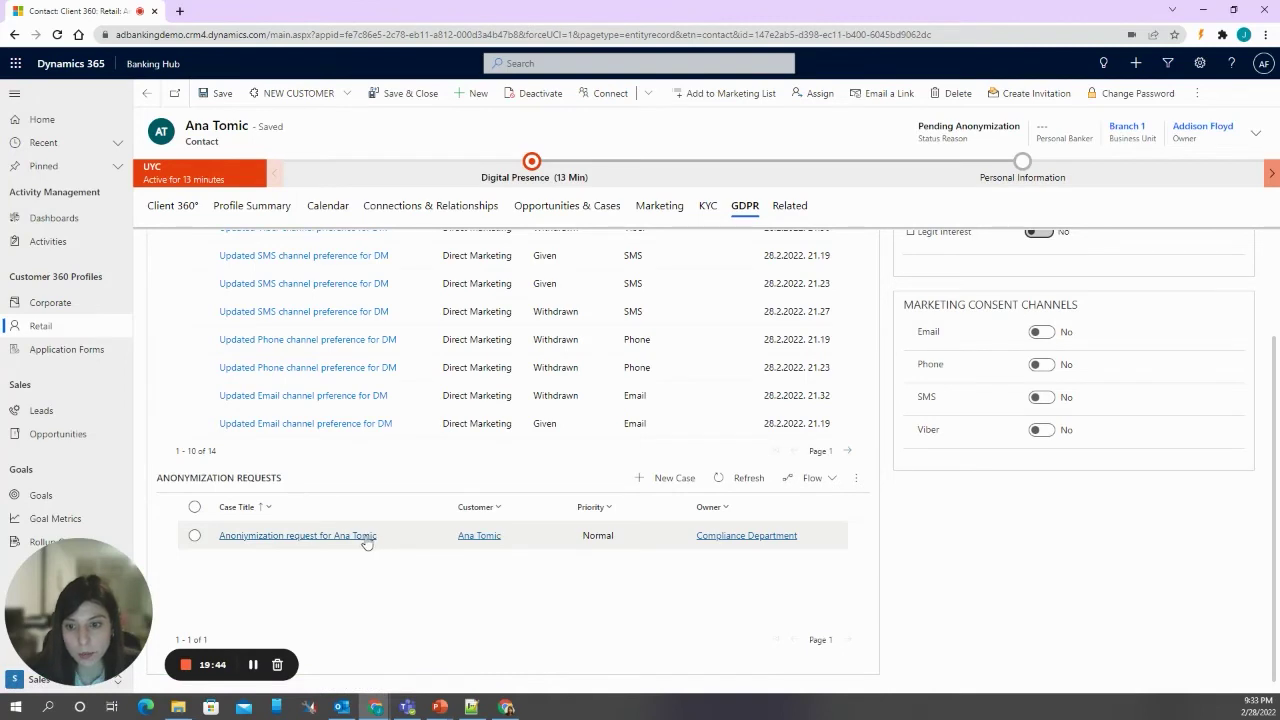
left_click(366, 538)
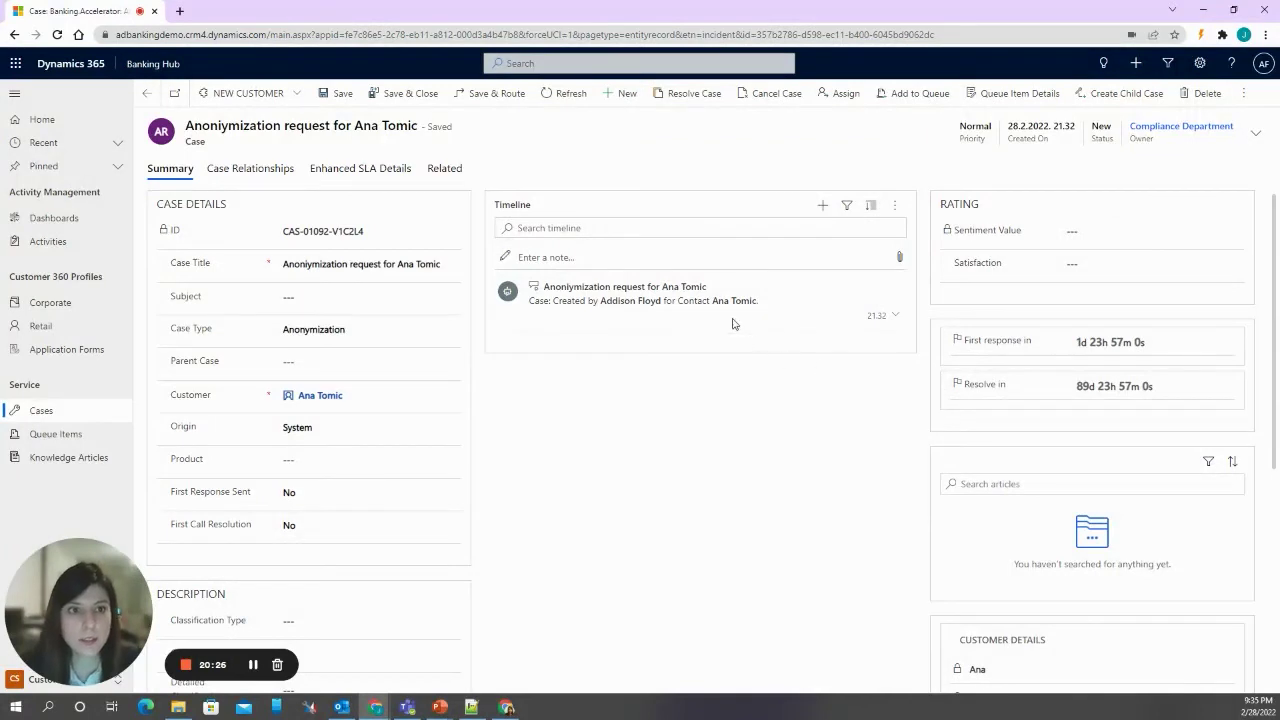
Show the case's More commands list on the command bar.
left_click(1243, 95)
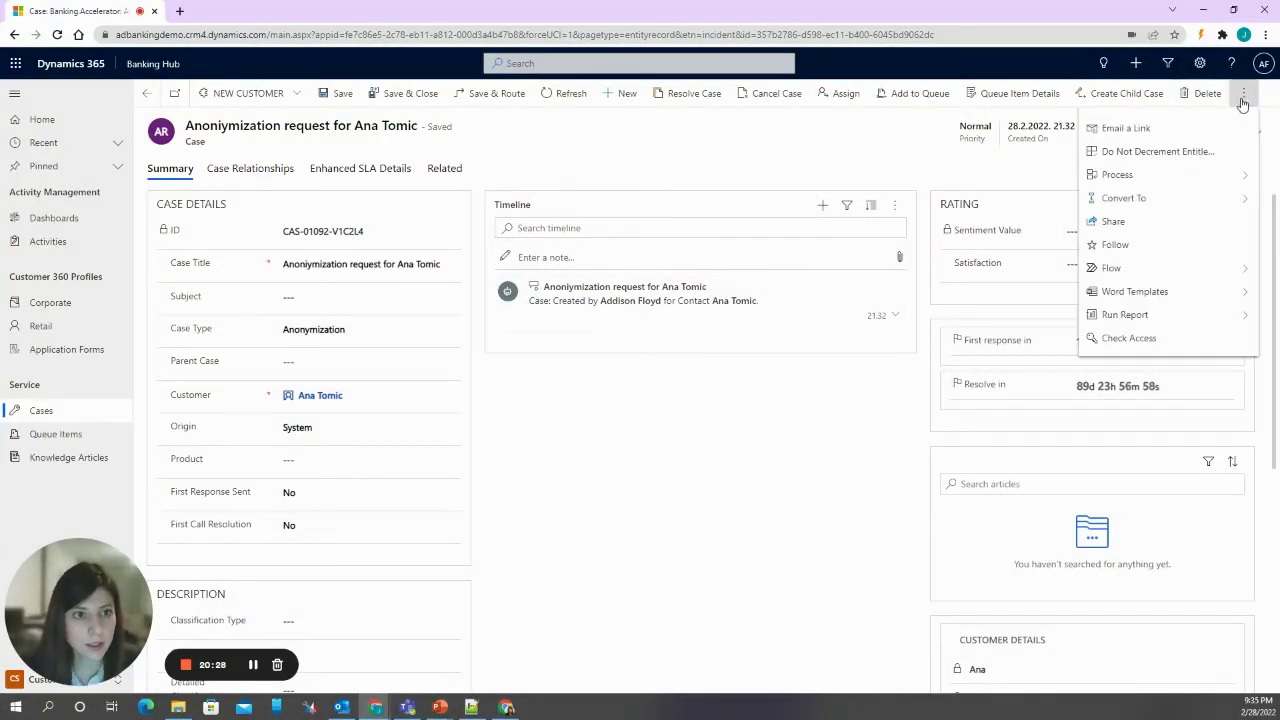
Switch the case's process to the Banking.Accelerator Anonymization process.
left_click(1200, 179)
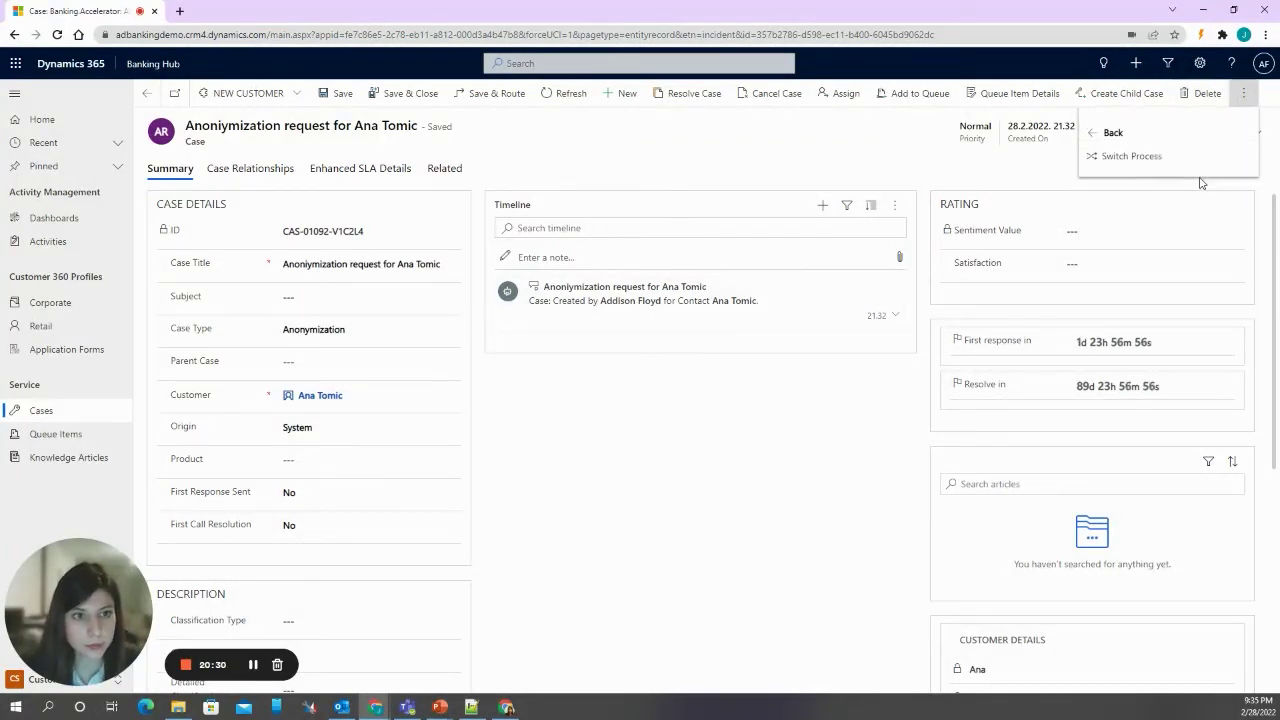
left_click(1136, 162)
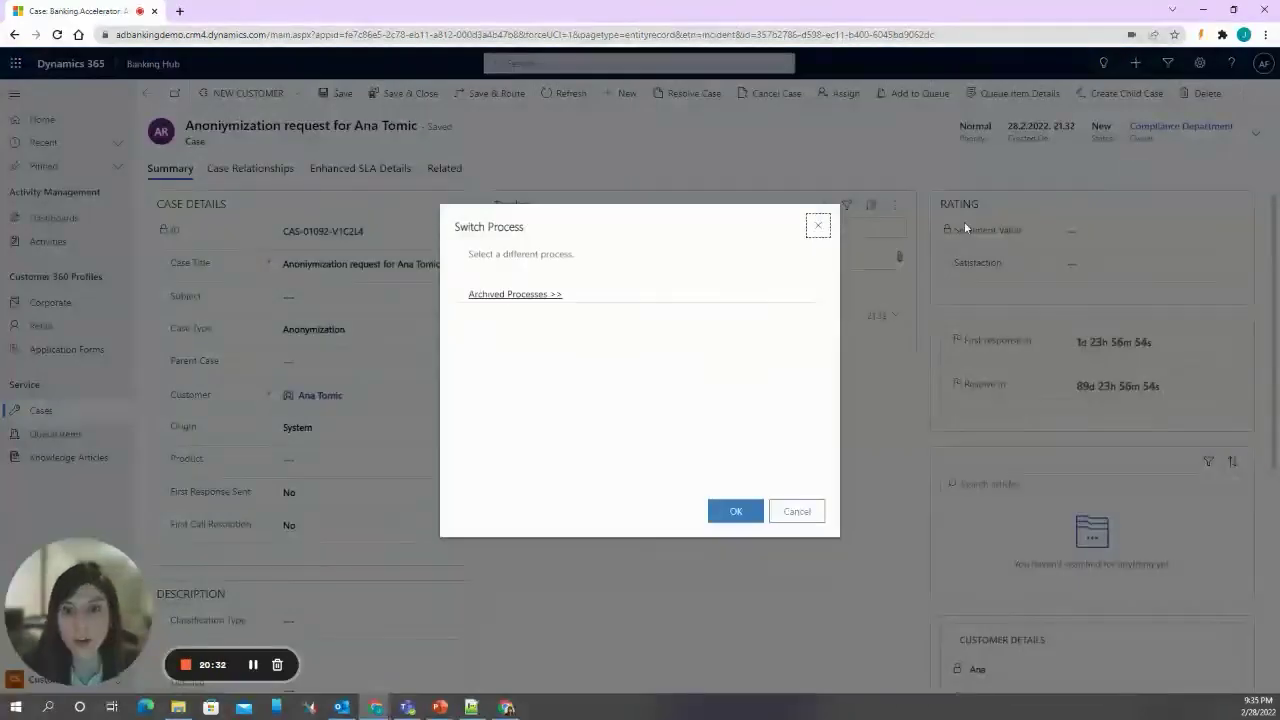
left_click(491, 325)
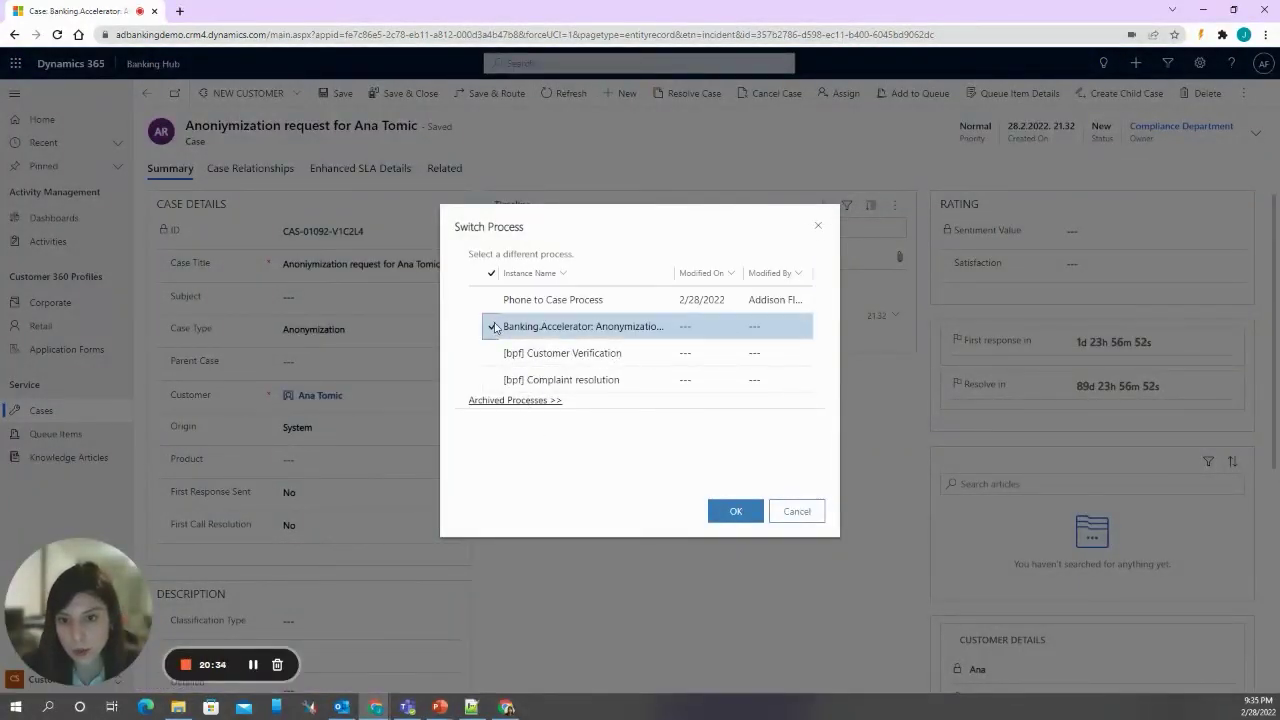
left_click(729, 516)
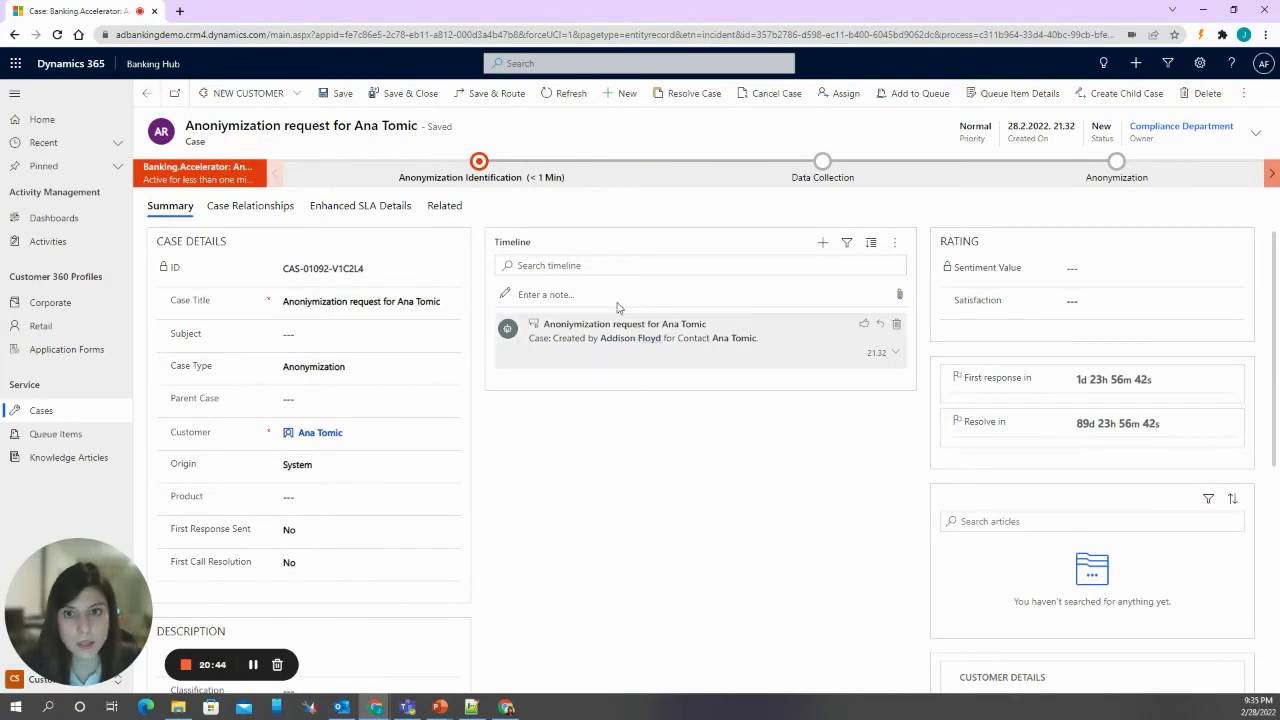
Review the Anonymization Identification, Data Collection and Anonymization stage flyouts in the process bar.
left_click(480, 162)
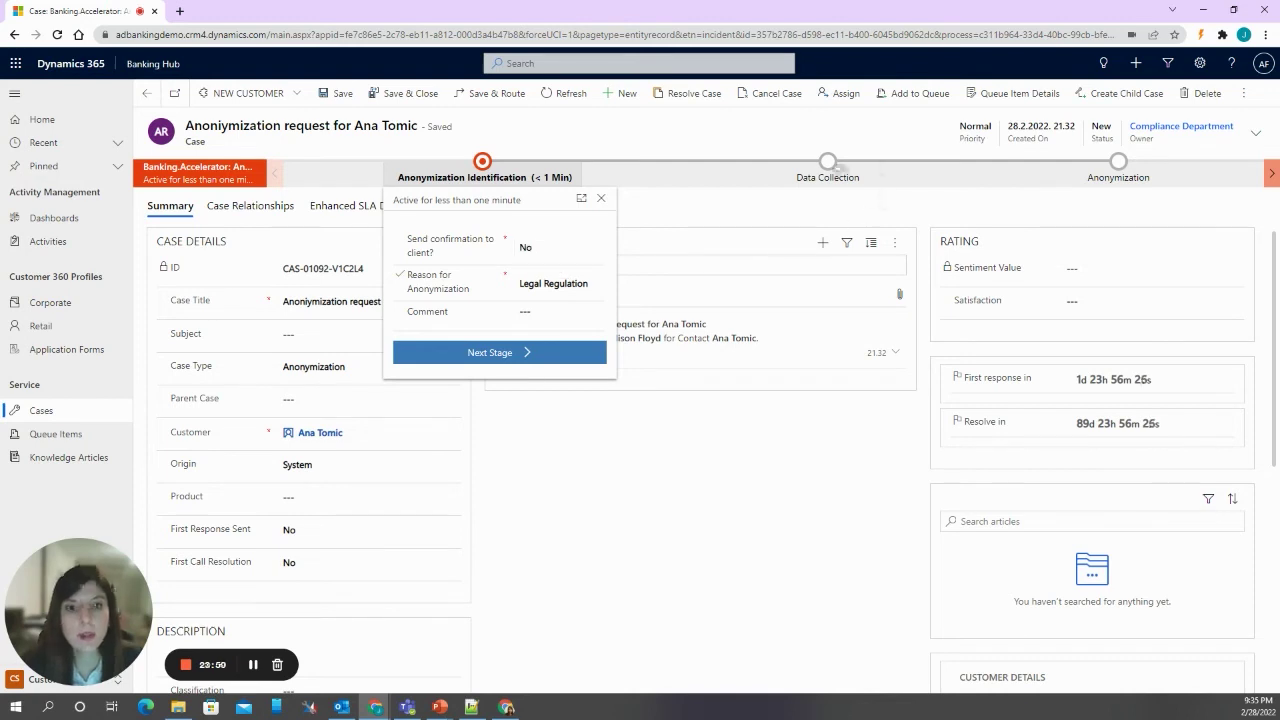
left_click(836, 168)
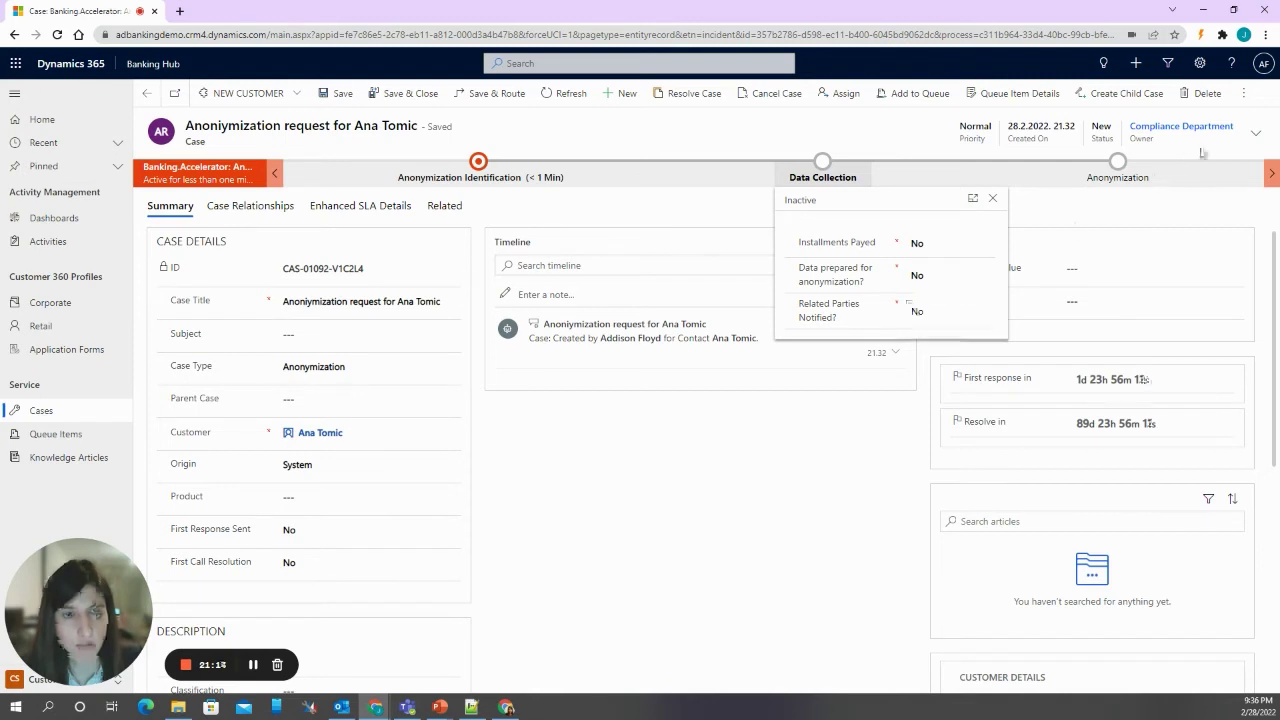
left_click(1117, 162)
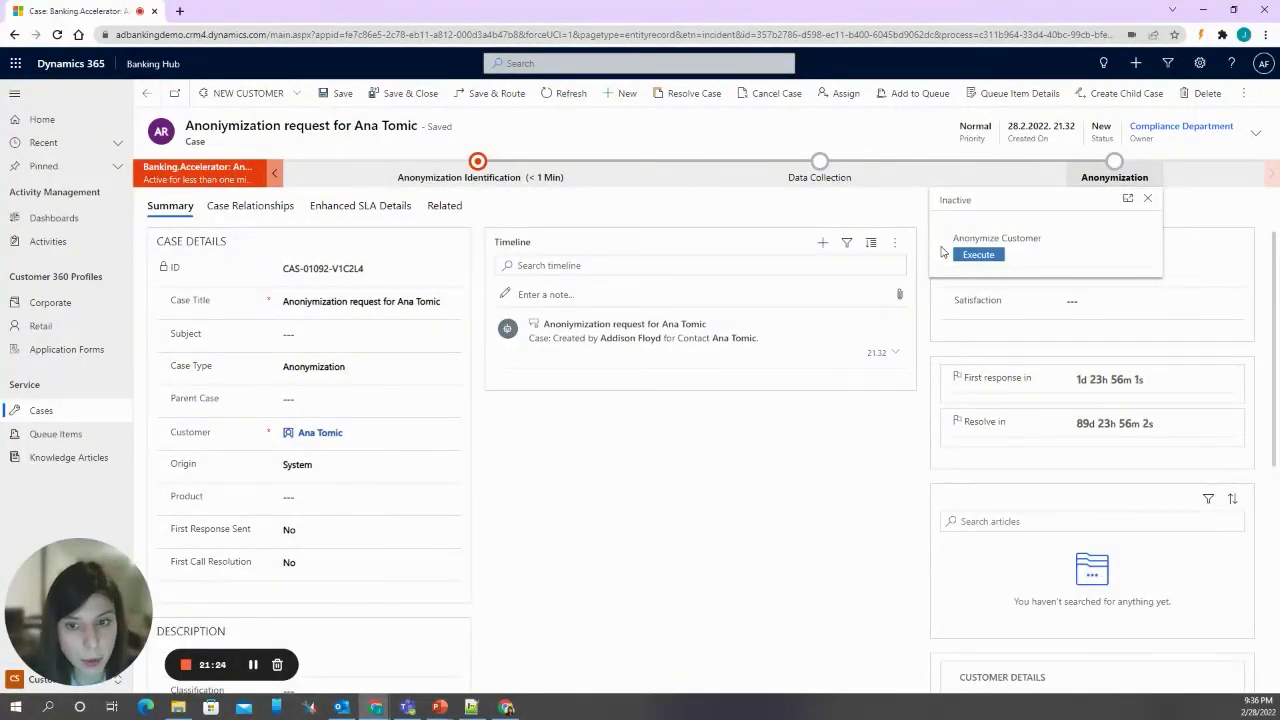
Cancel the anonymization prompt, set Installments Payed, Data prepared and Related Parties Notified to Yes, then save.
left_click(992, 257)
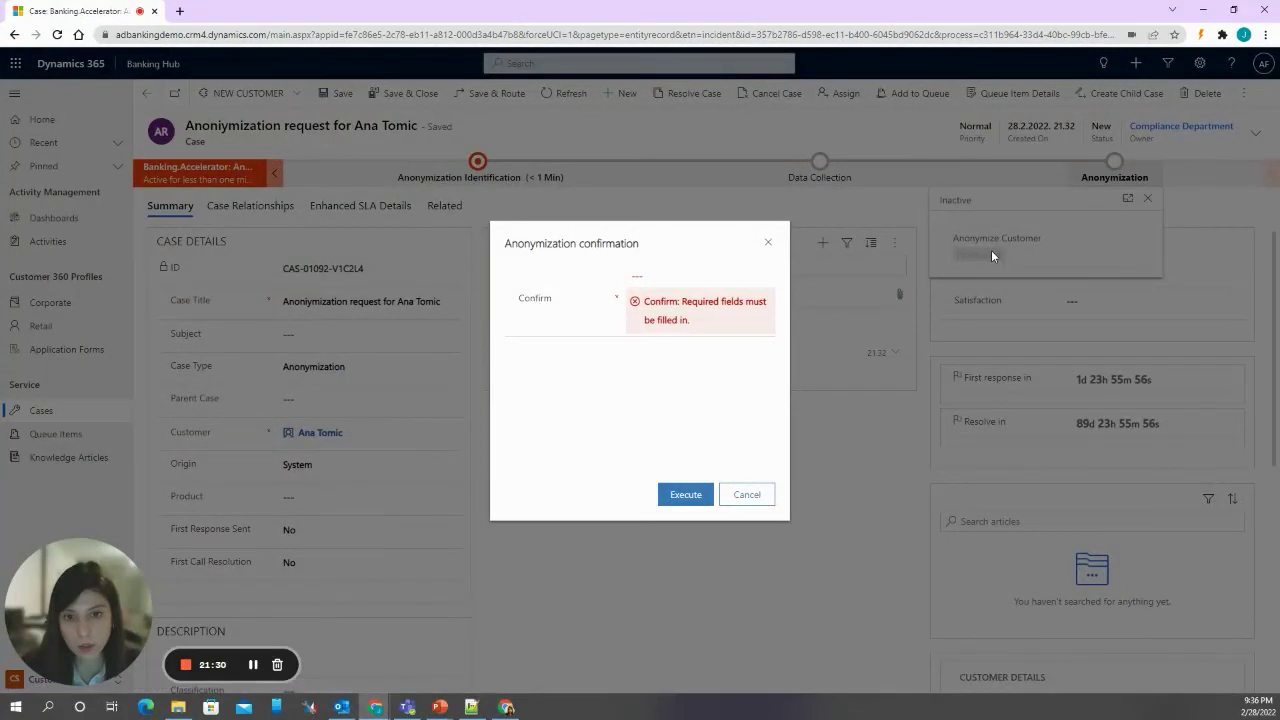
left_click(754, 503)
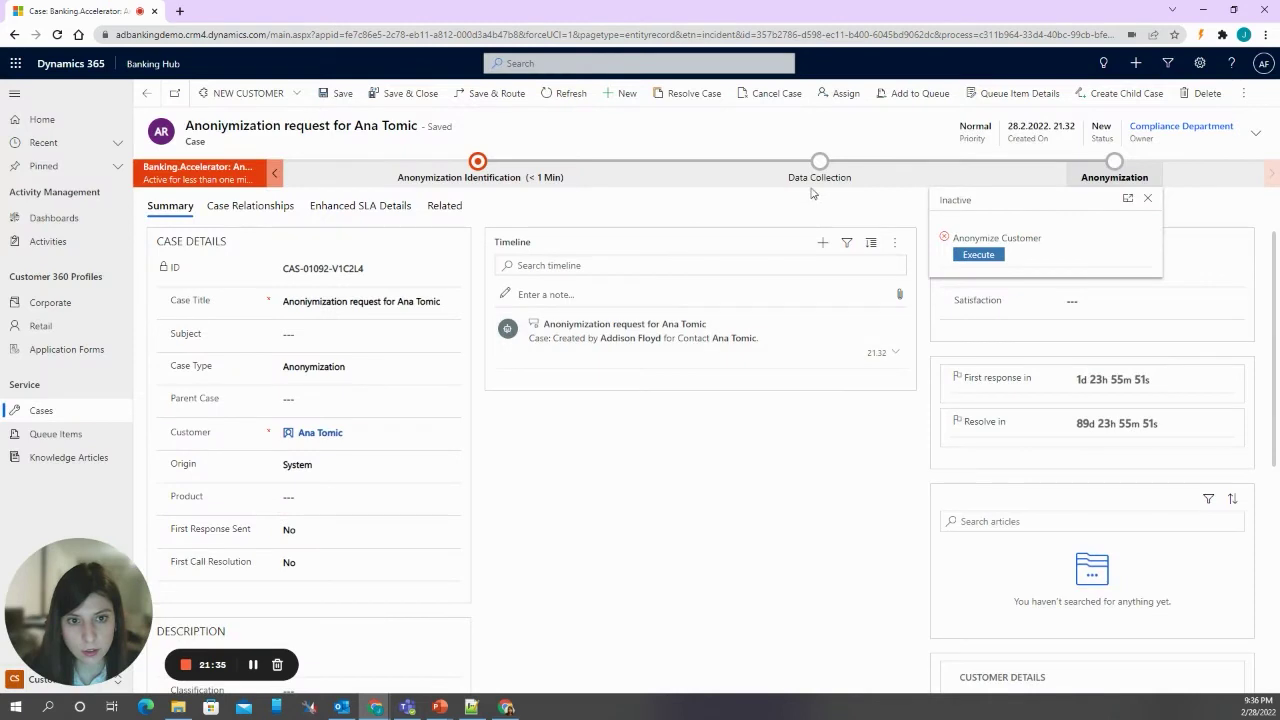
left_click(819, 165)
left_click(910, 240)
left_click(926, 270)
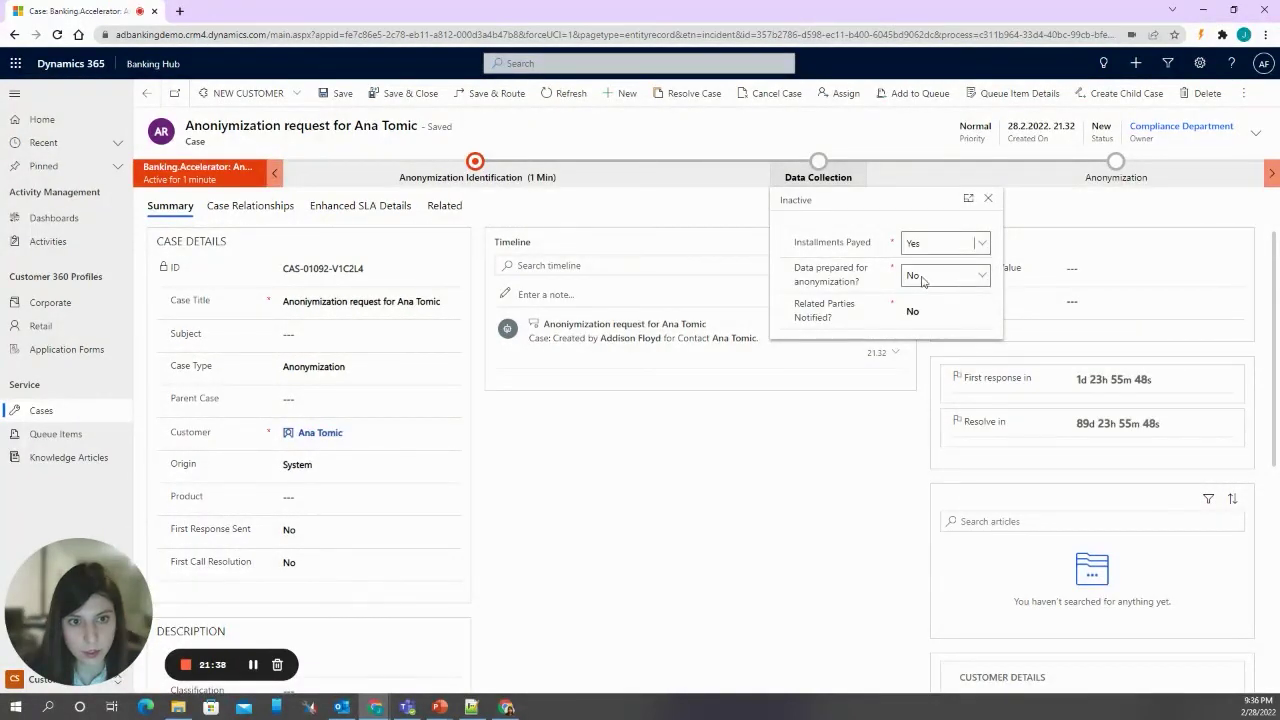
left_click(928, 278)
left_click(922, 302)
left_click(922, 312)
left_click(922, 344)
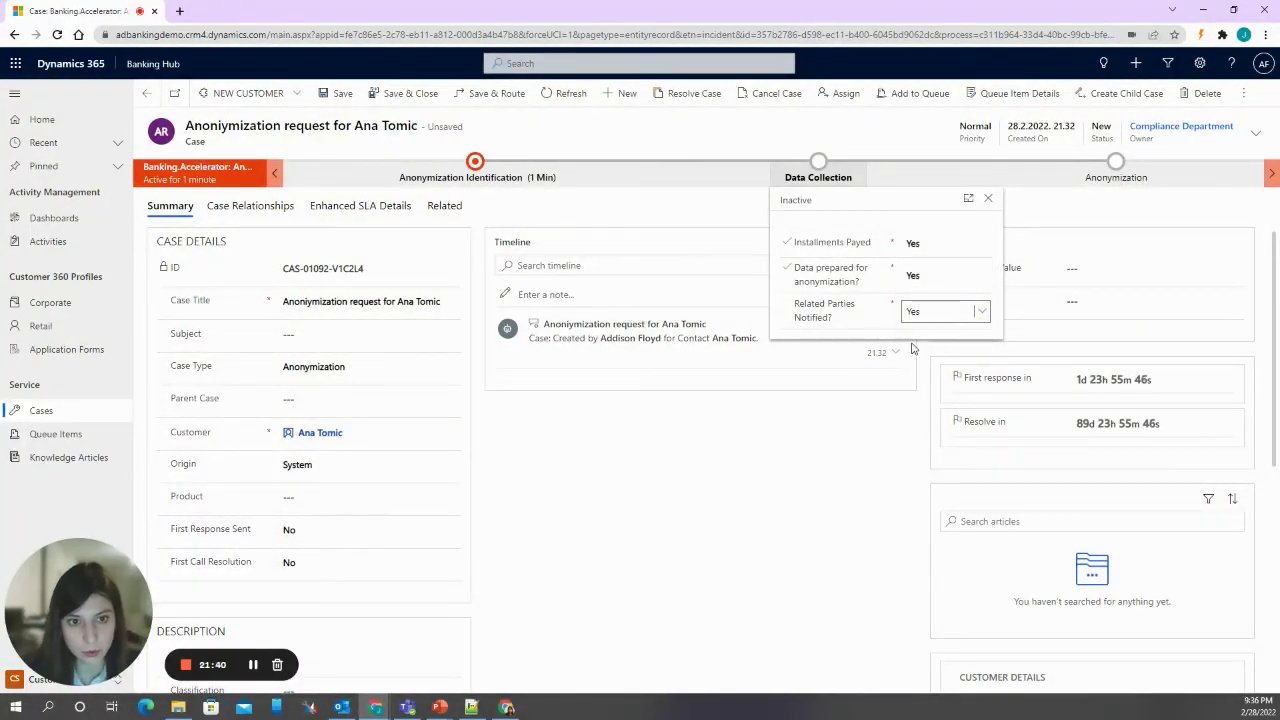
left_click(337, 100)
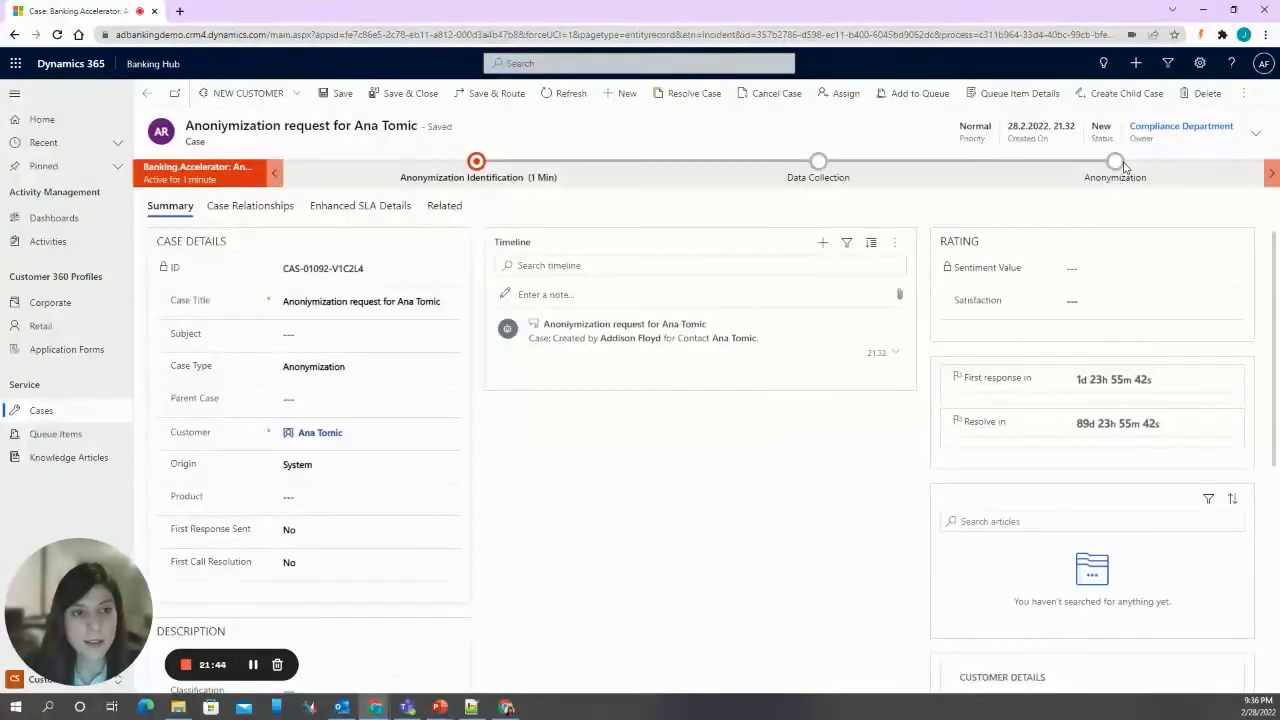
left_click(1118, 163)
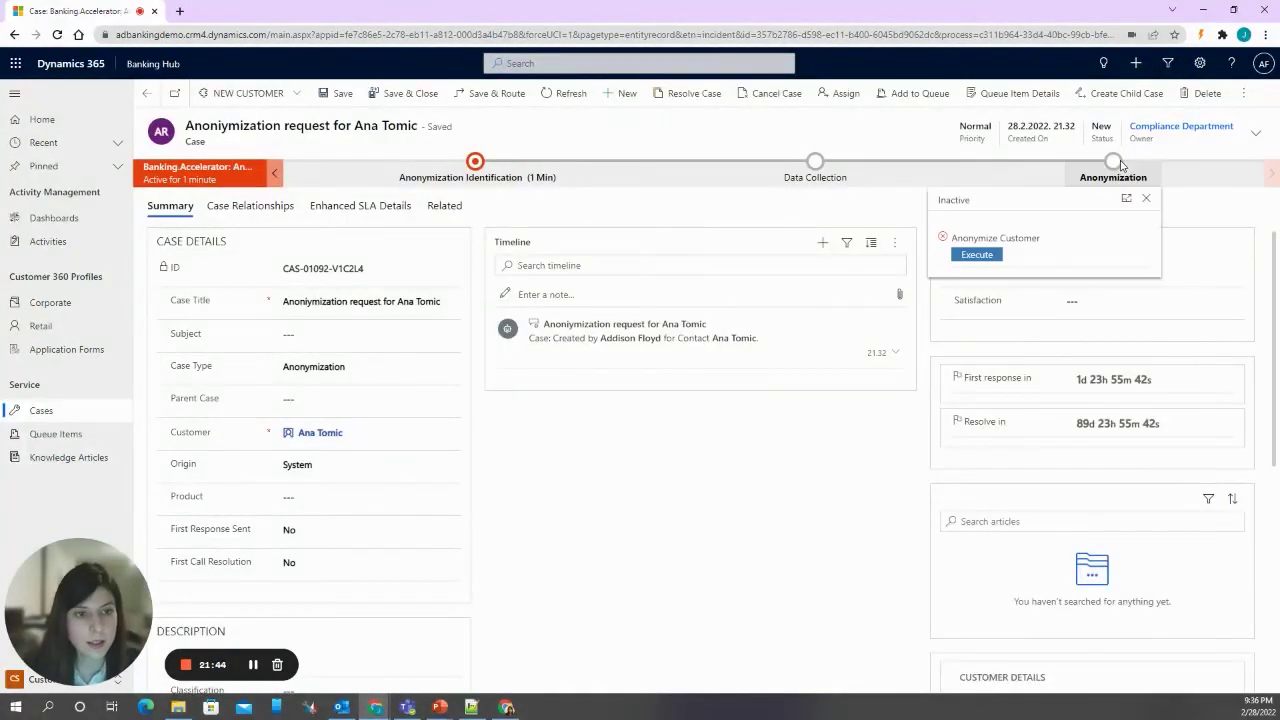
Execute the Anonymize Customer action with Confirm set to Yes.
left_click(992, 262)
left_click(656, 291)
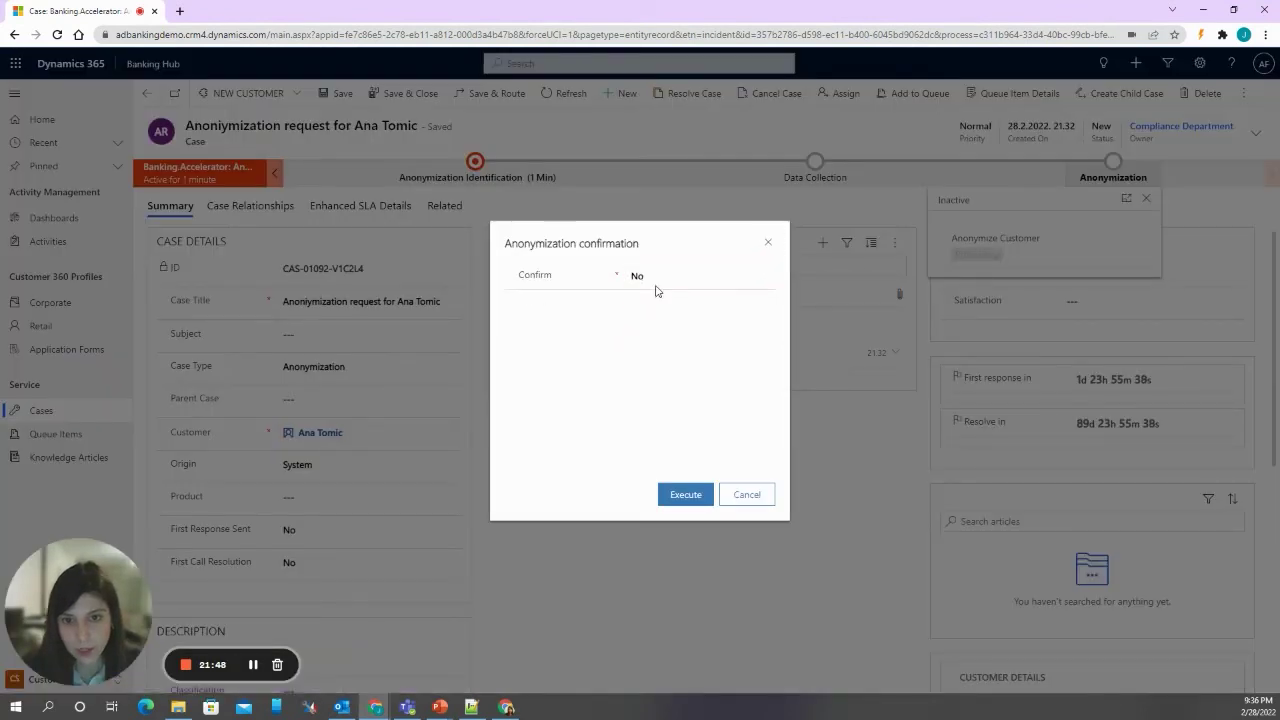
left_click(652, 282)
left_click(649, 309)
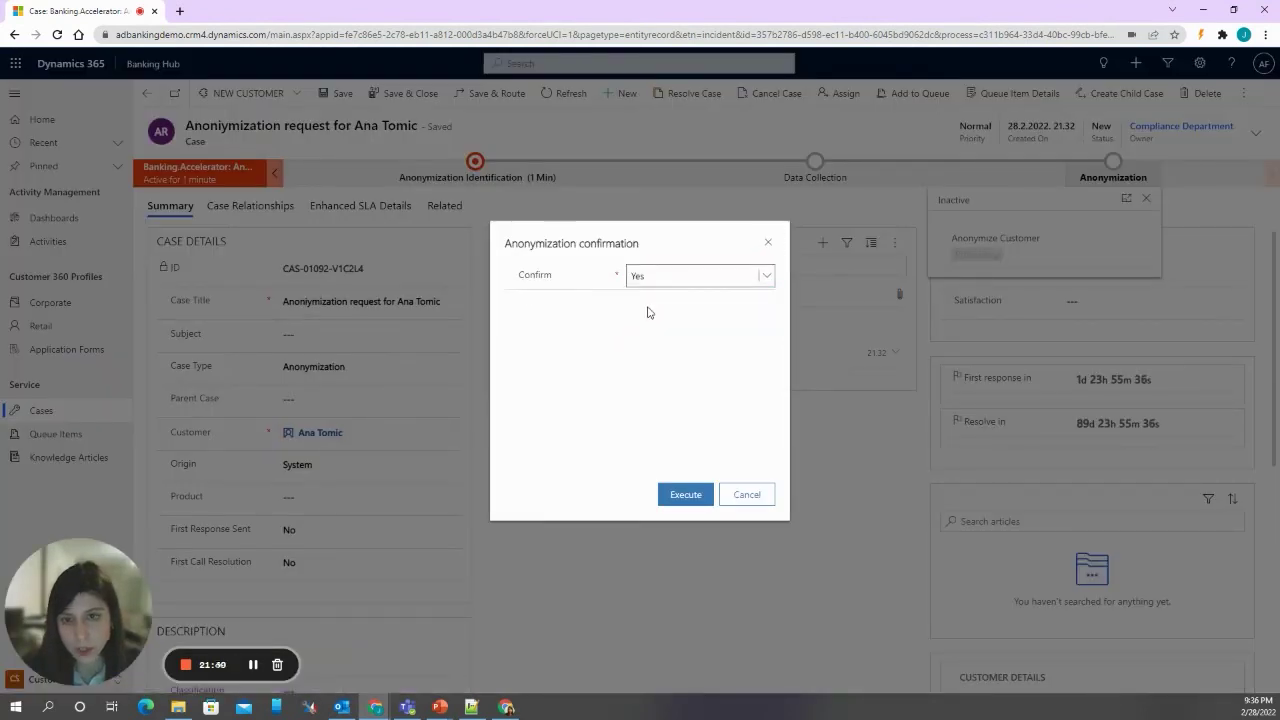
left_click(685, 497)
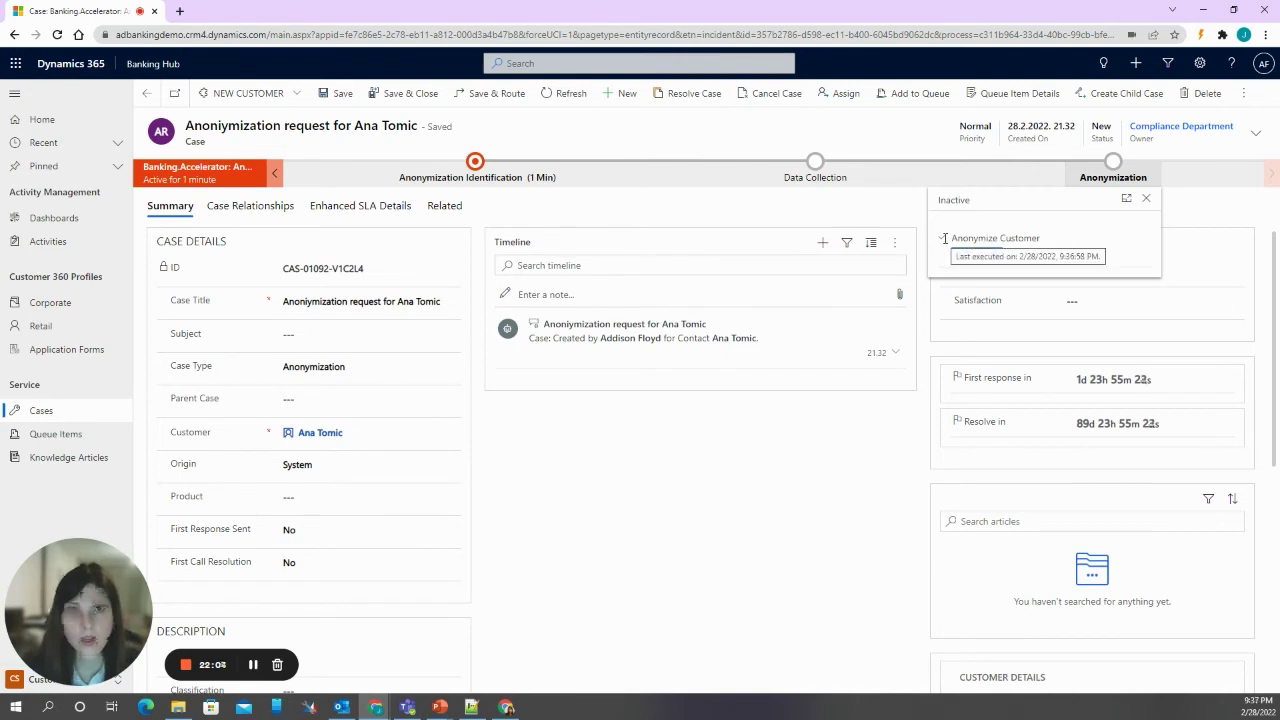
Refresh the case and open the (No Name) customer contact record.
left_click(565, 92)
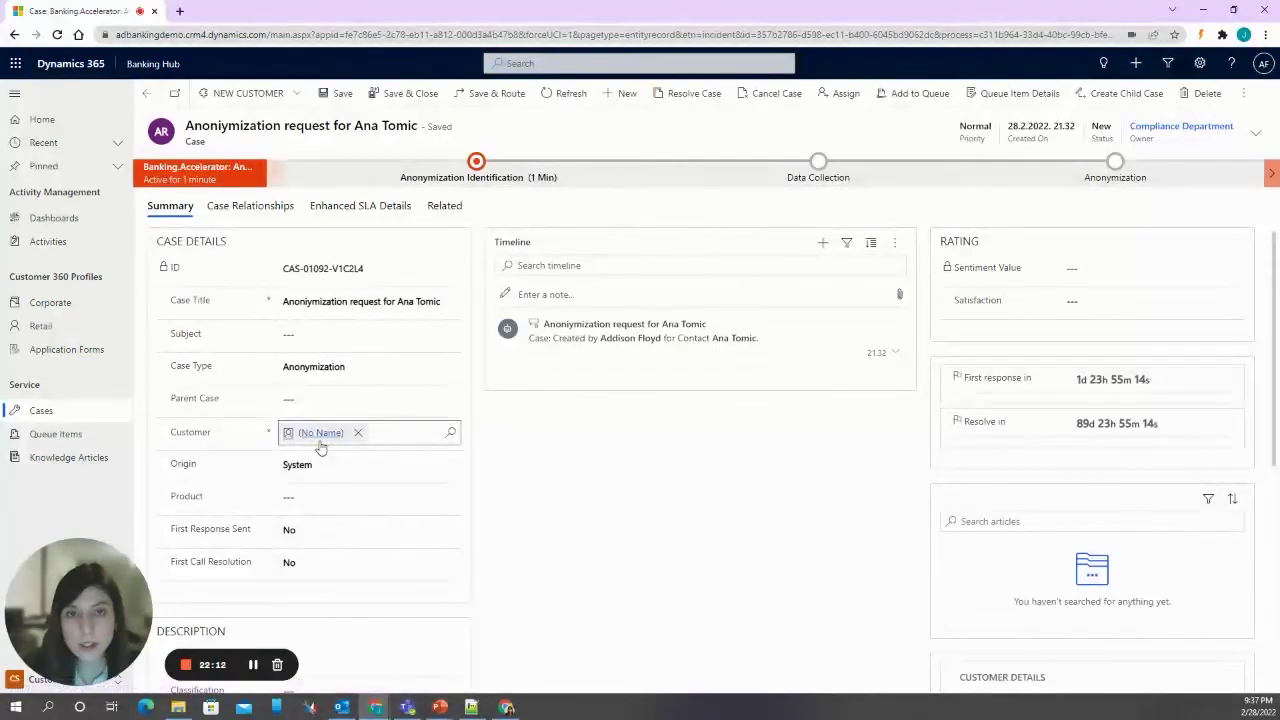
mouse_move(320, 445)
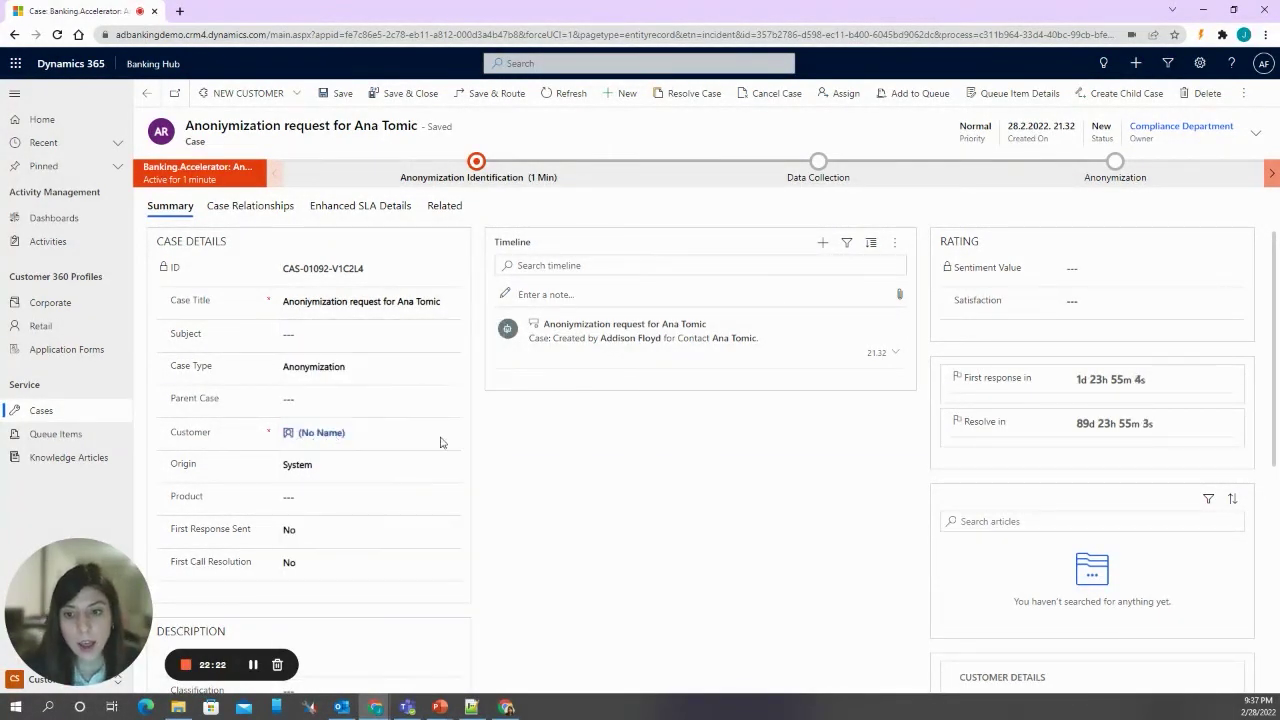
left_click(308, 434)
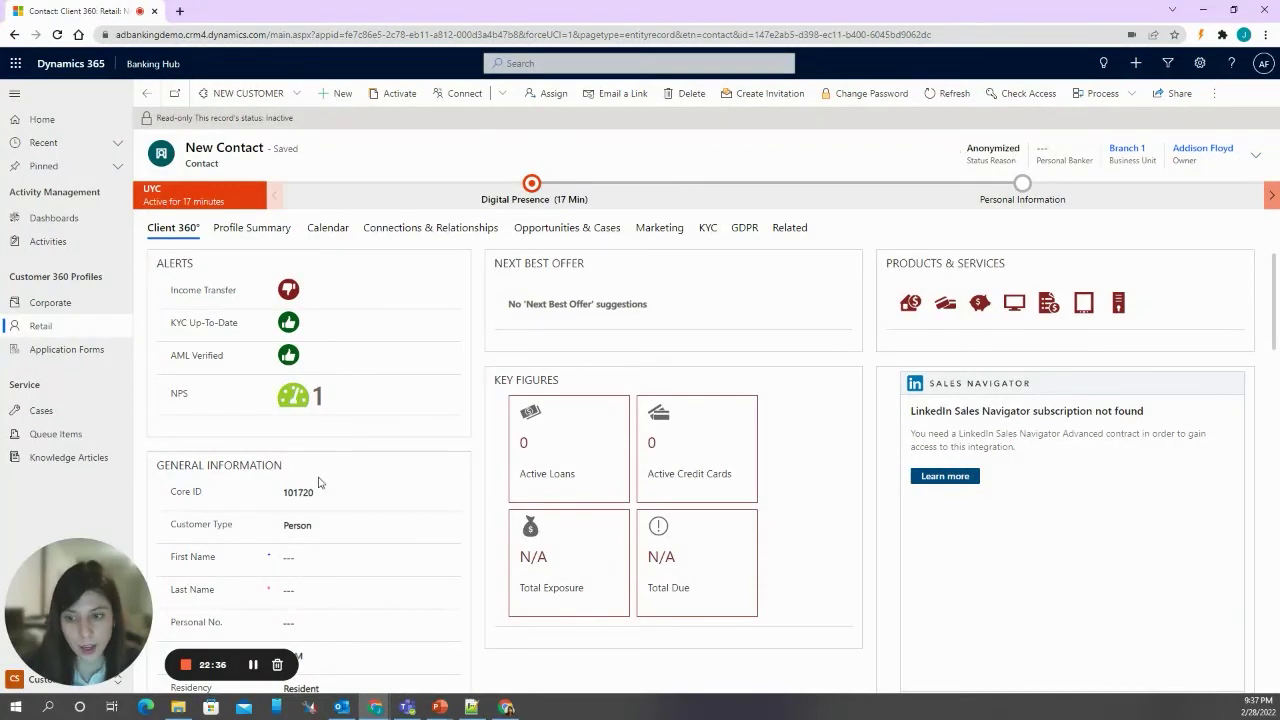
Review the anonymized contact's Profile Summary, then bring up the app area list.
scroll(314, 470, "down", 1)
scroll(313, 482, "down", 1)
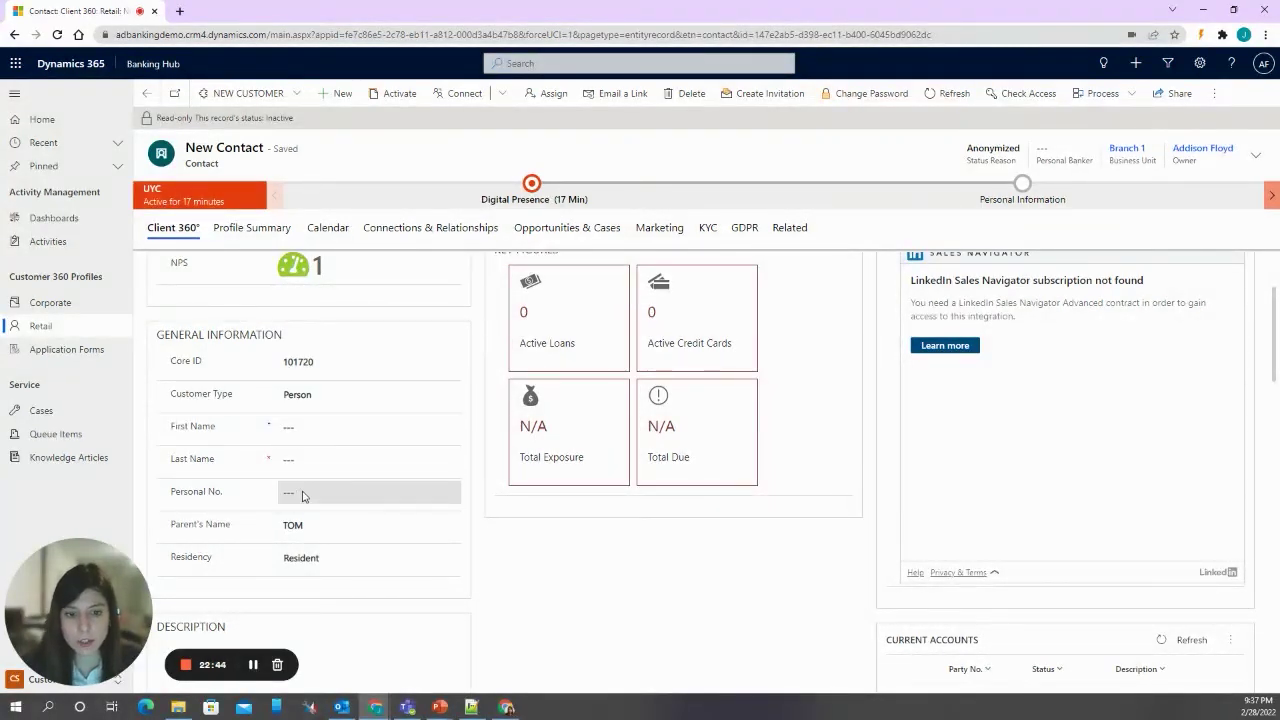
left_click(248, 232)
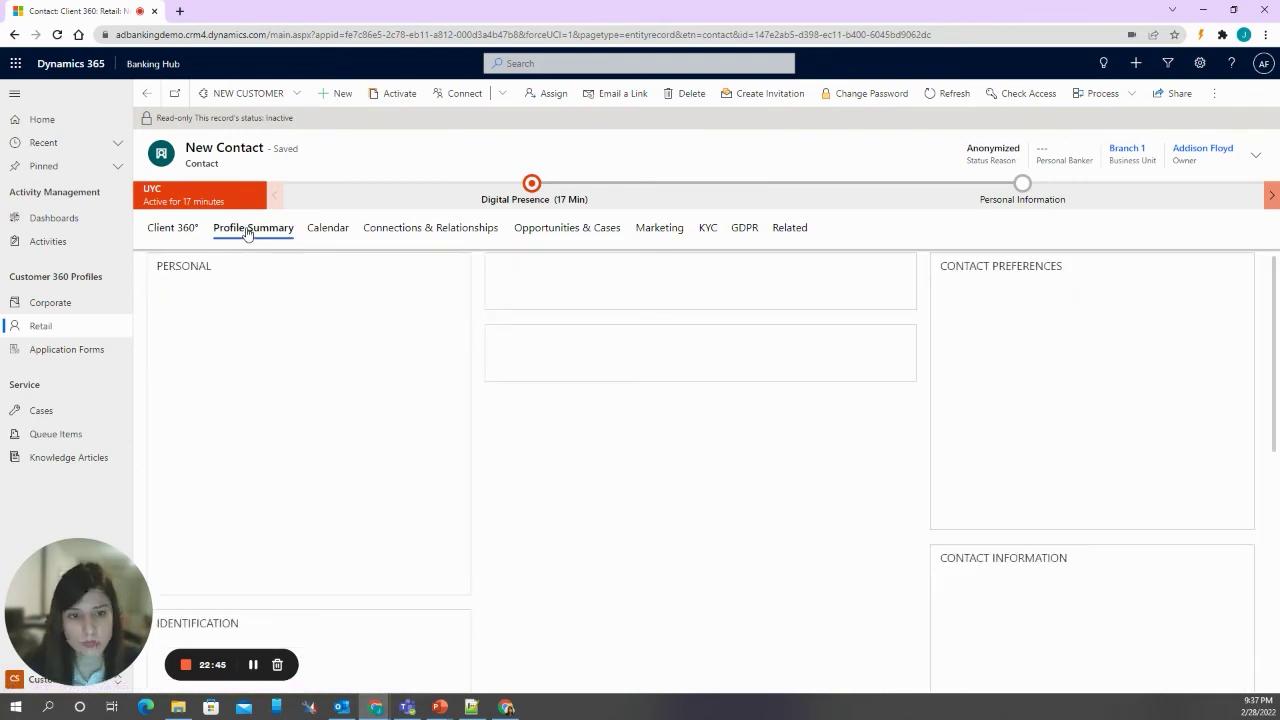
scroll(1105, 490, "down", 2)
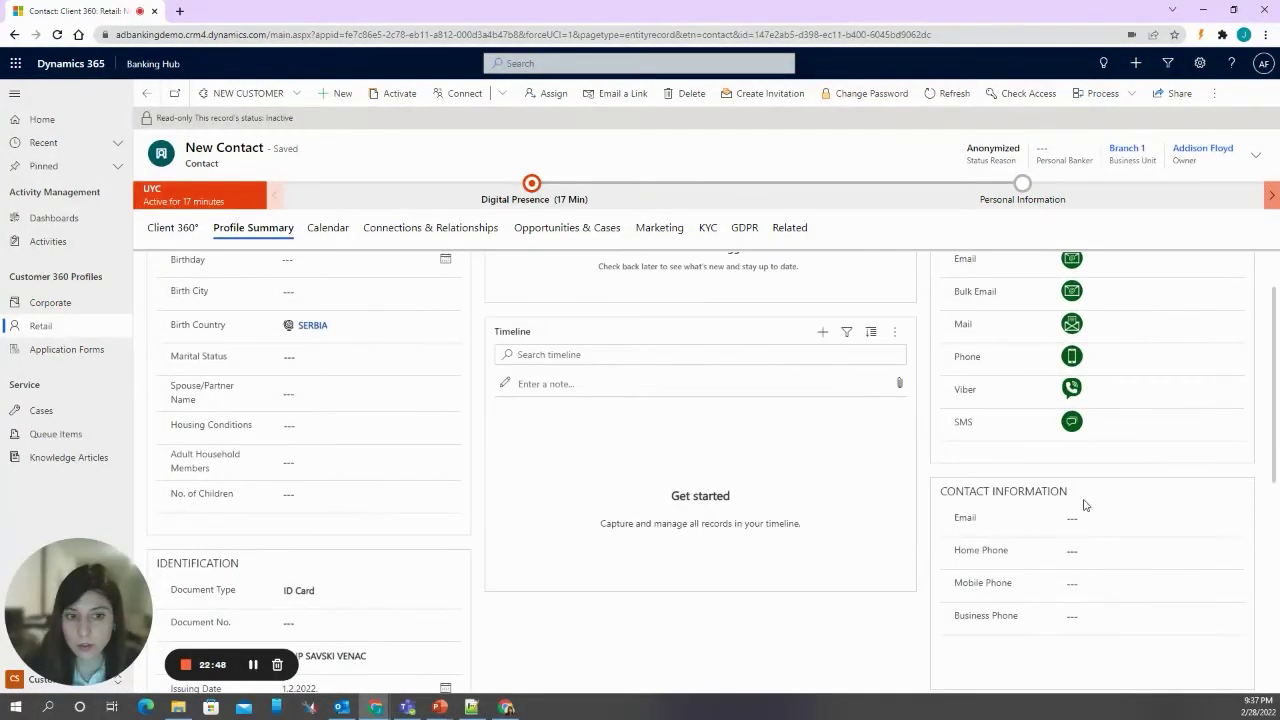
scroll(1085, 505, "down", 4)
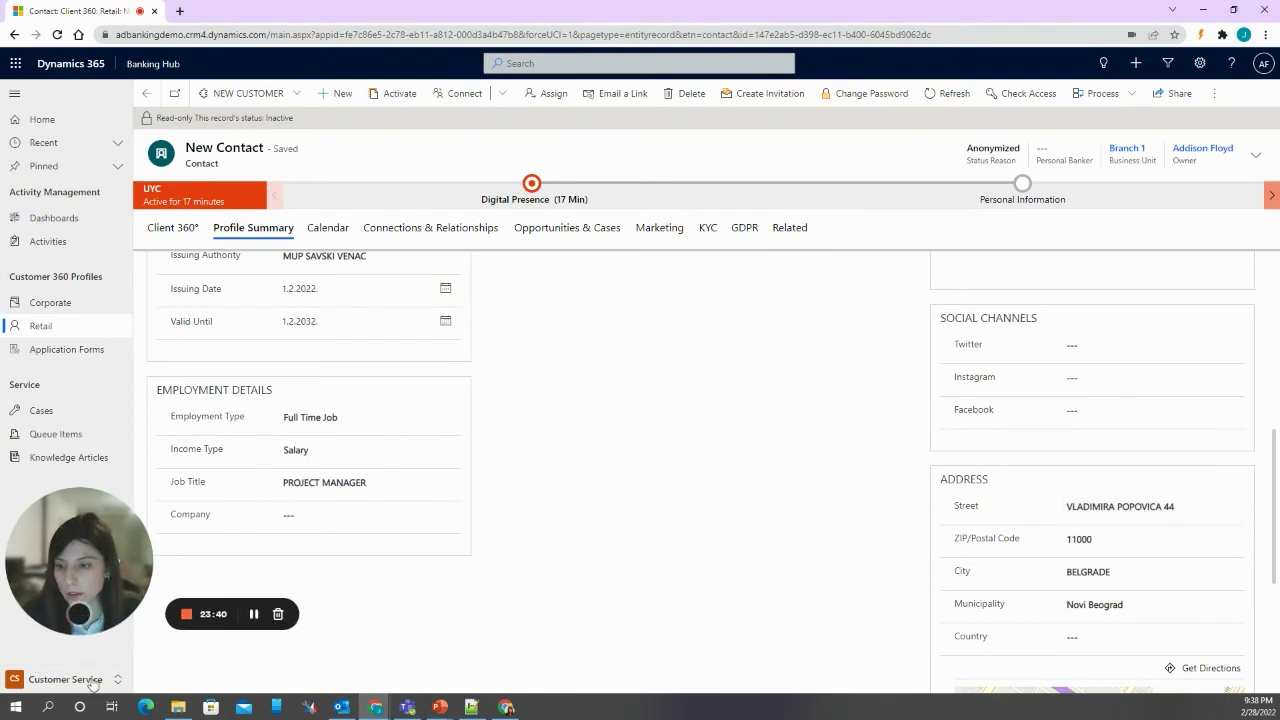
left_click(92, 680)
In the Settings area, open the contact record from the GDPR Settings list.
left_click(42, 655)
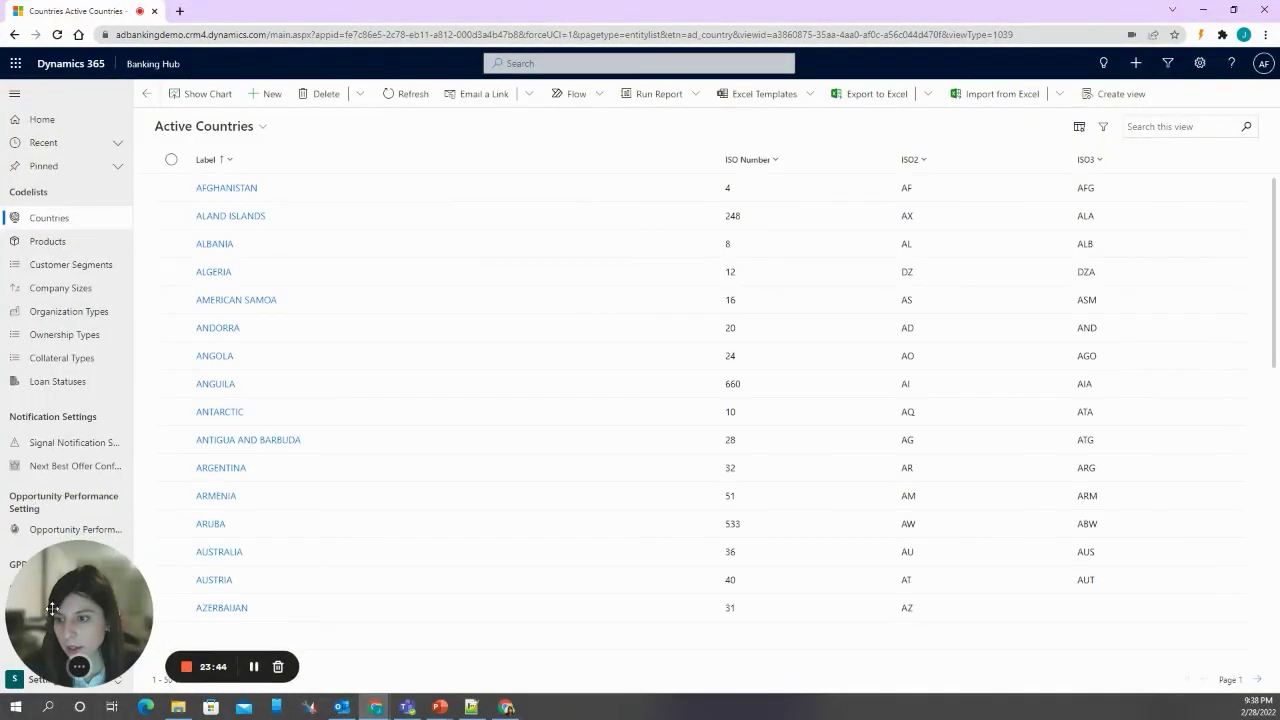
left_click_drag(52, 608, 46, 394)
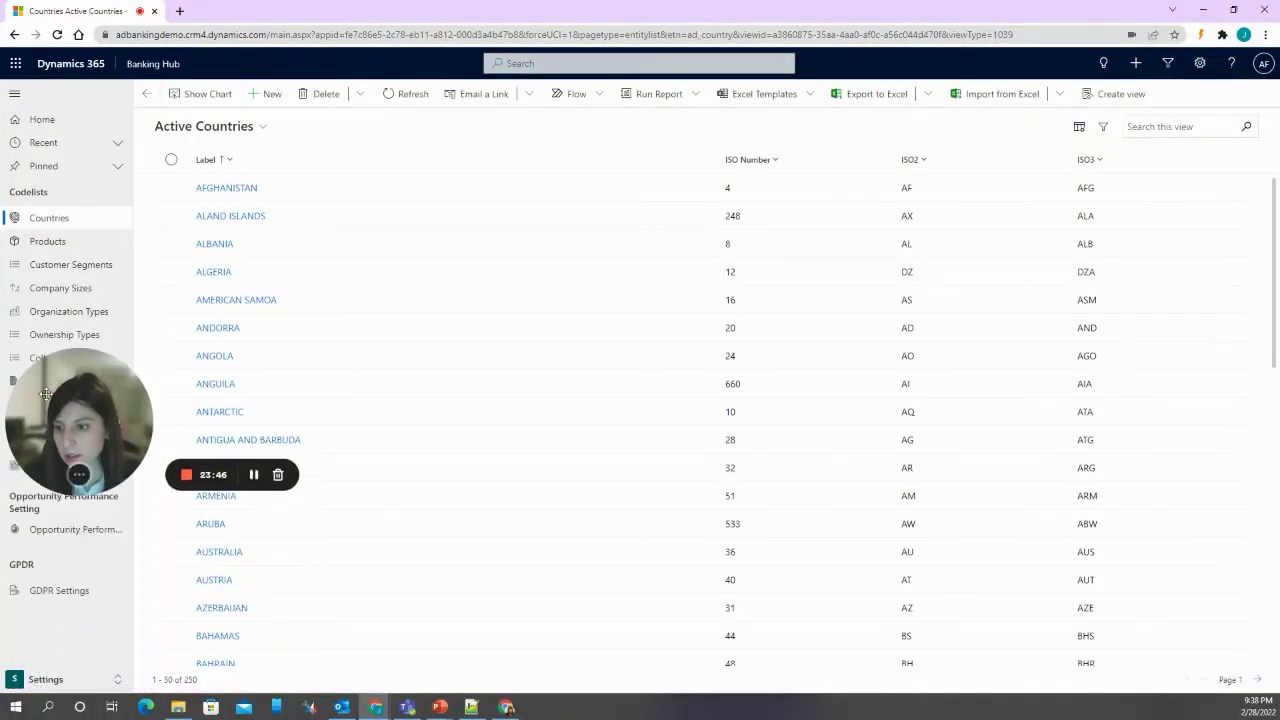
left_click(42, 591)
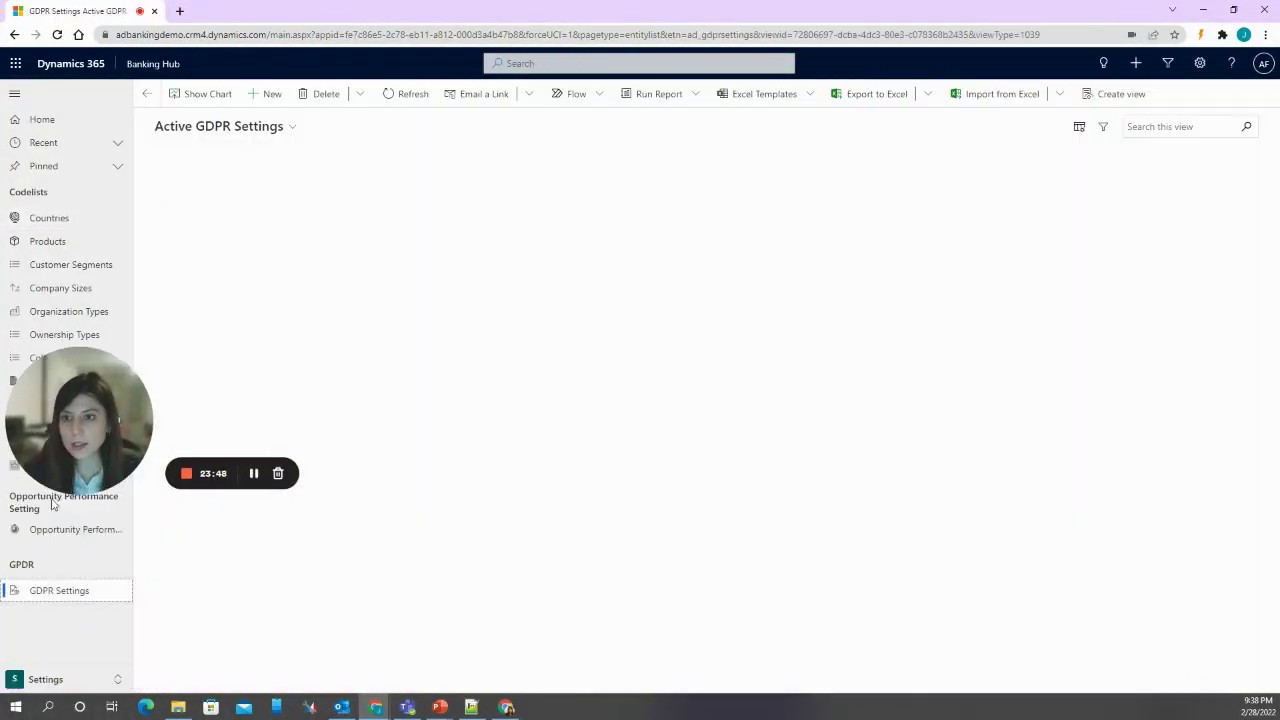
left_click_drag(44, 465, 44, 657)
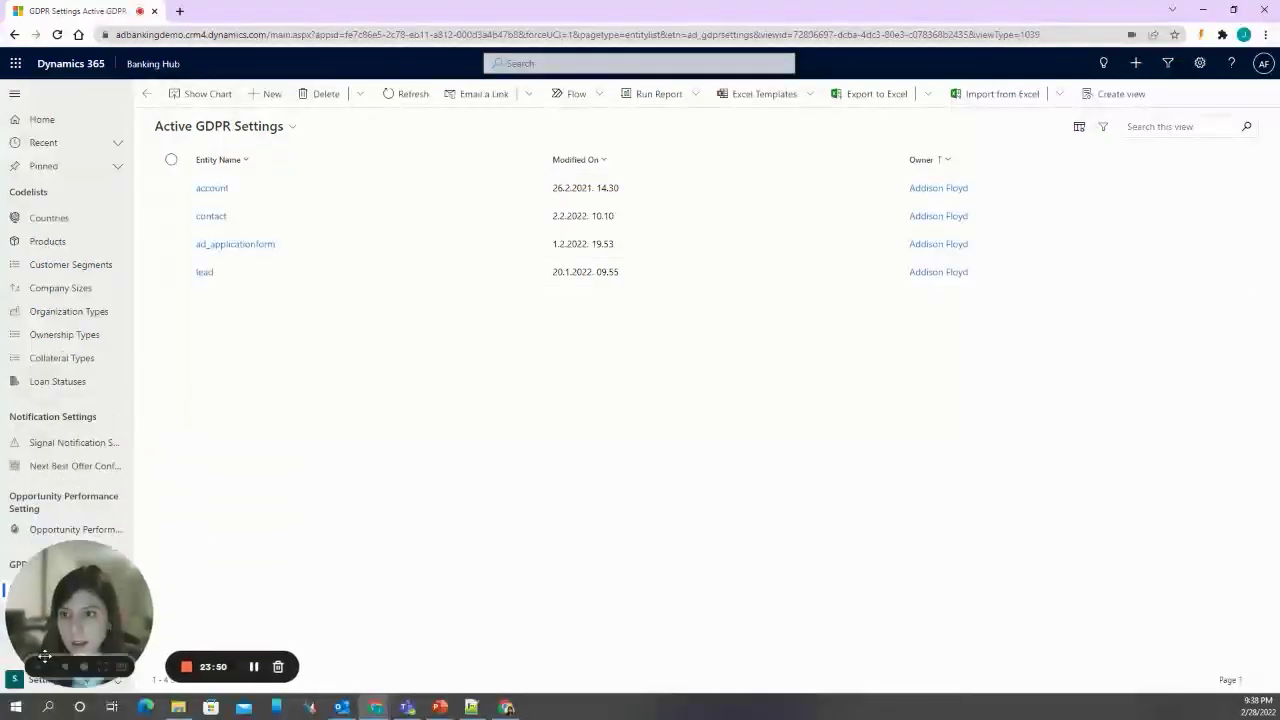
left_click(328, 222)
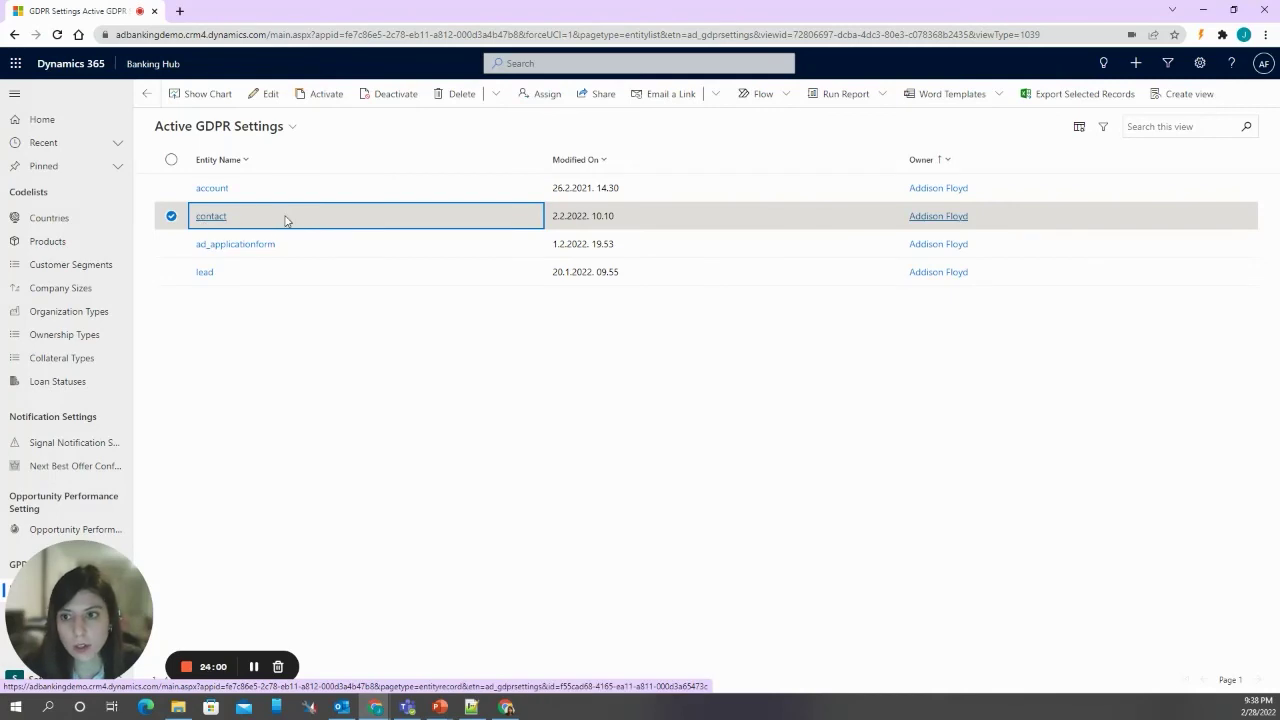
double_click(285, 221)
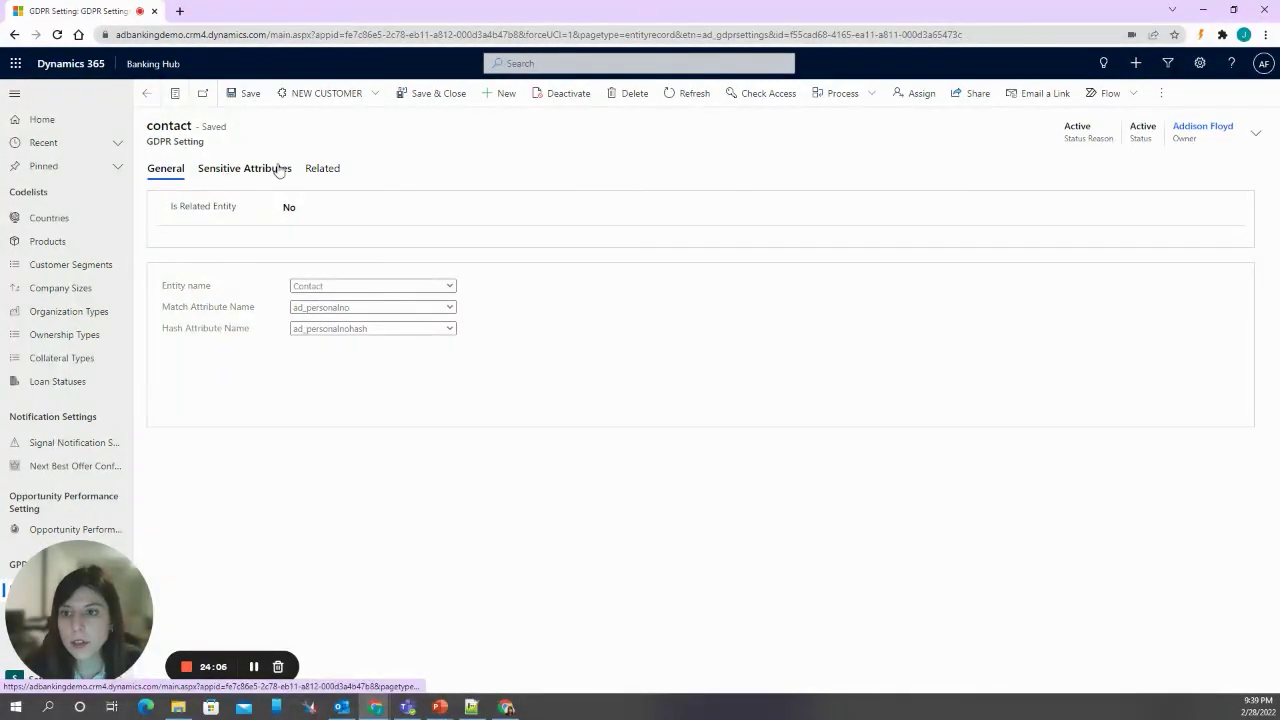
Browse the contact's Sensitive Attributes grid, noting Birth City, Birthday, Email and First Name checked.
left_click(280, 170)
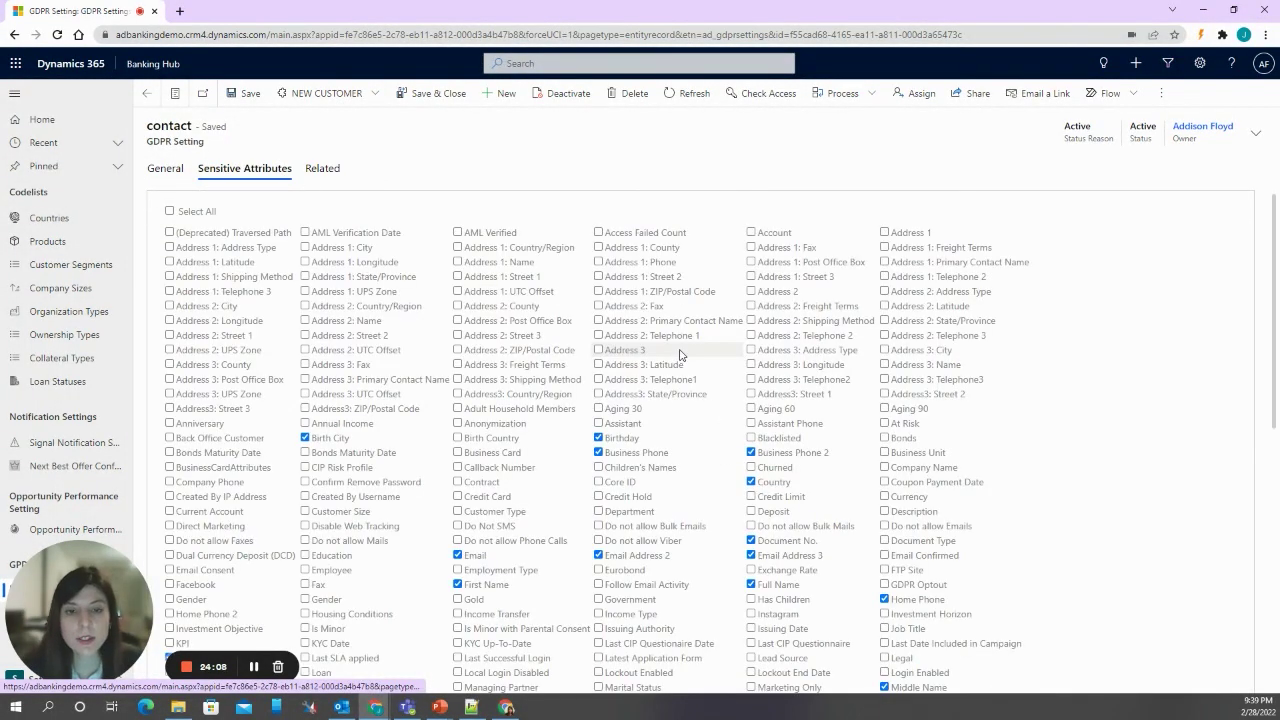
scroll(760, 318, "down", 4)
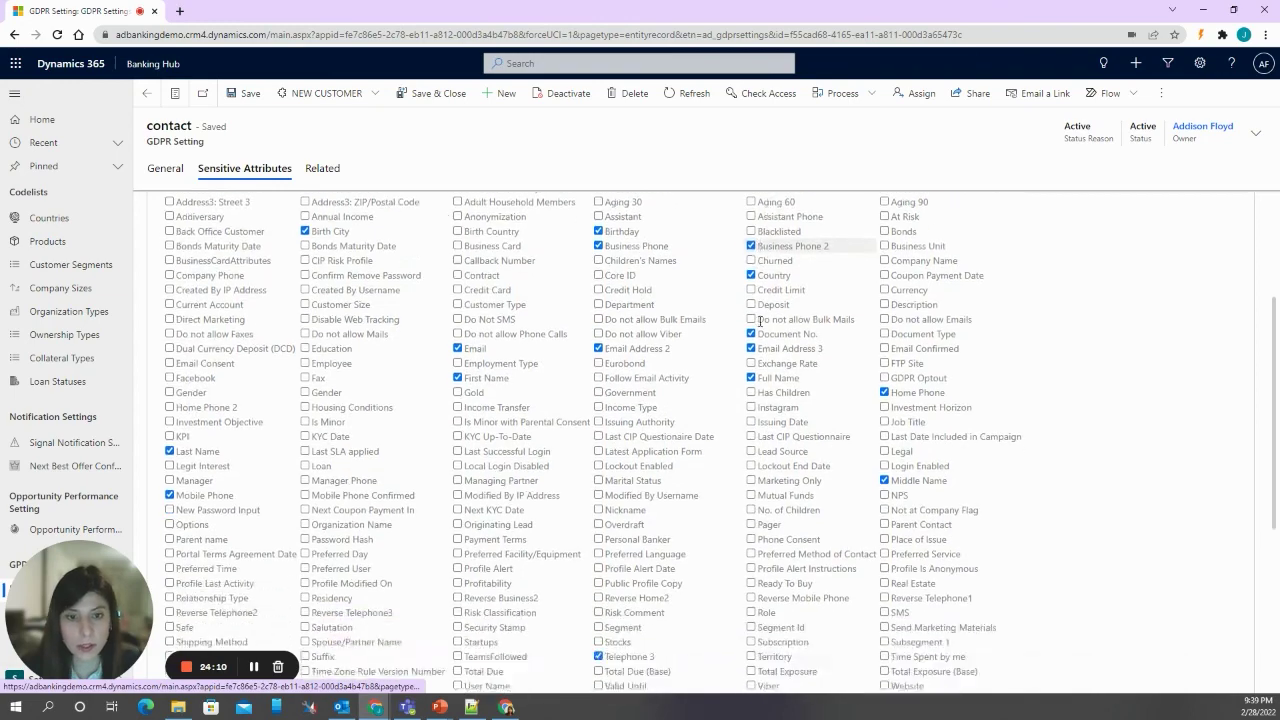
scroll(760, 318, "up", 3)
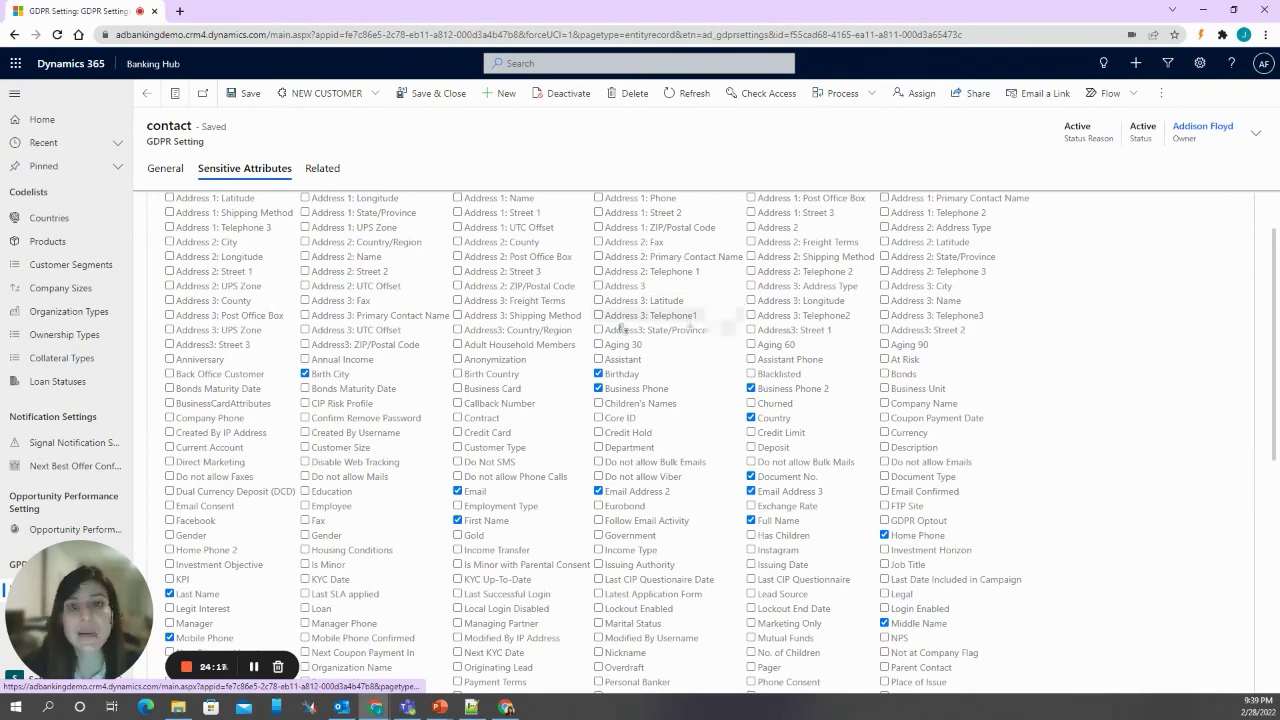
scroll(654, 320, "down", 1)
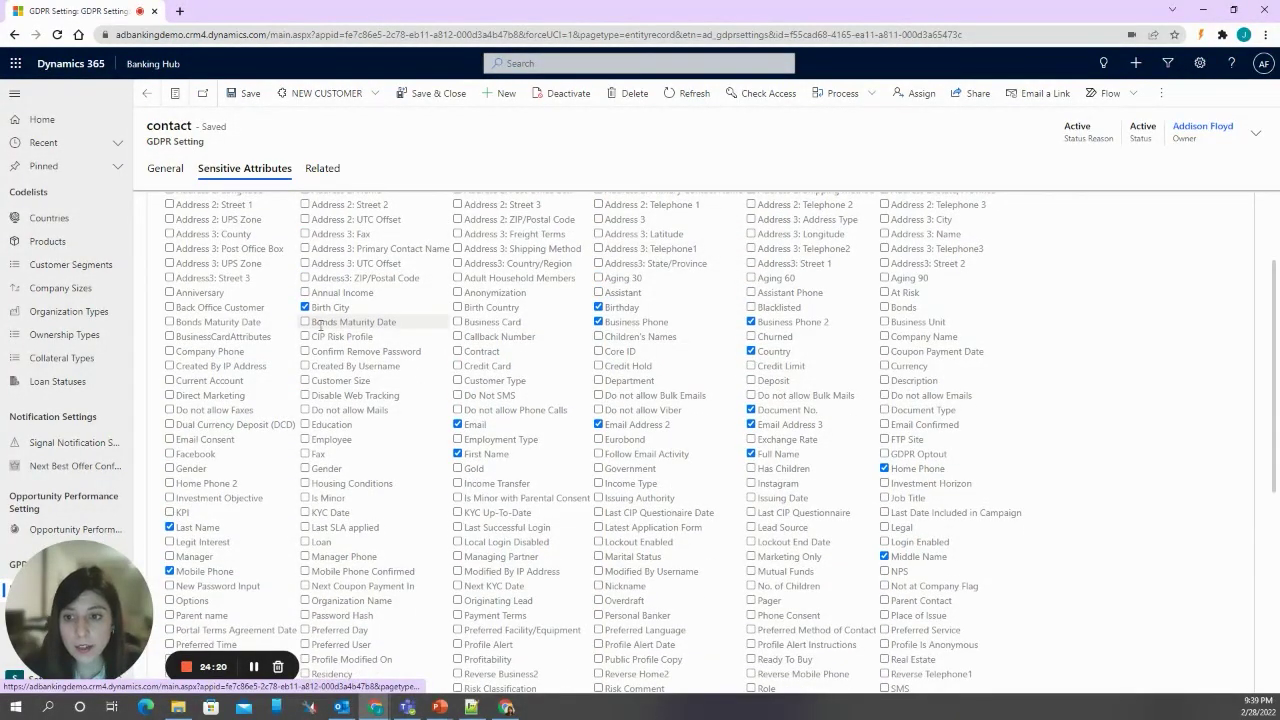
scroll(300, 330, "down", 1)
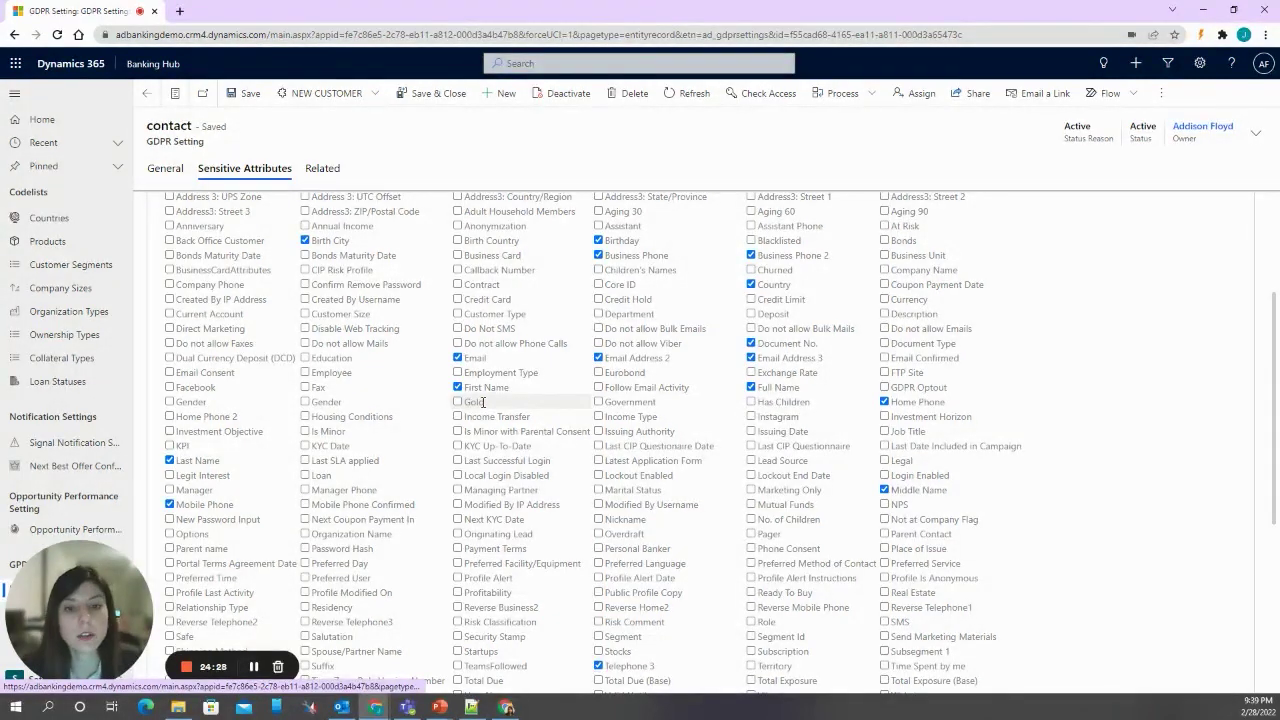
scroll(780, 270, "down", 1)
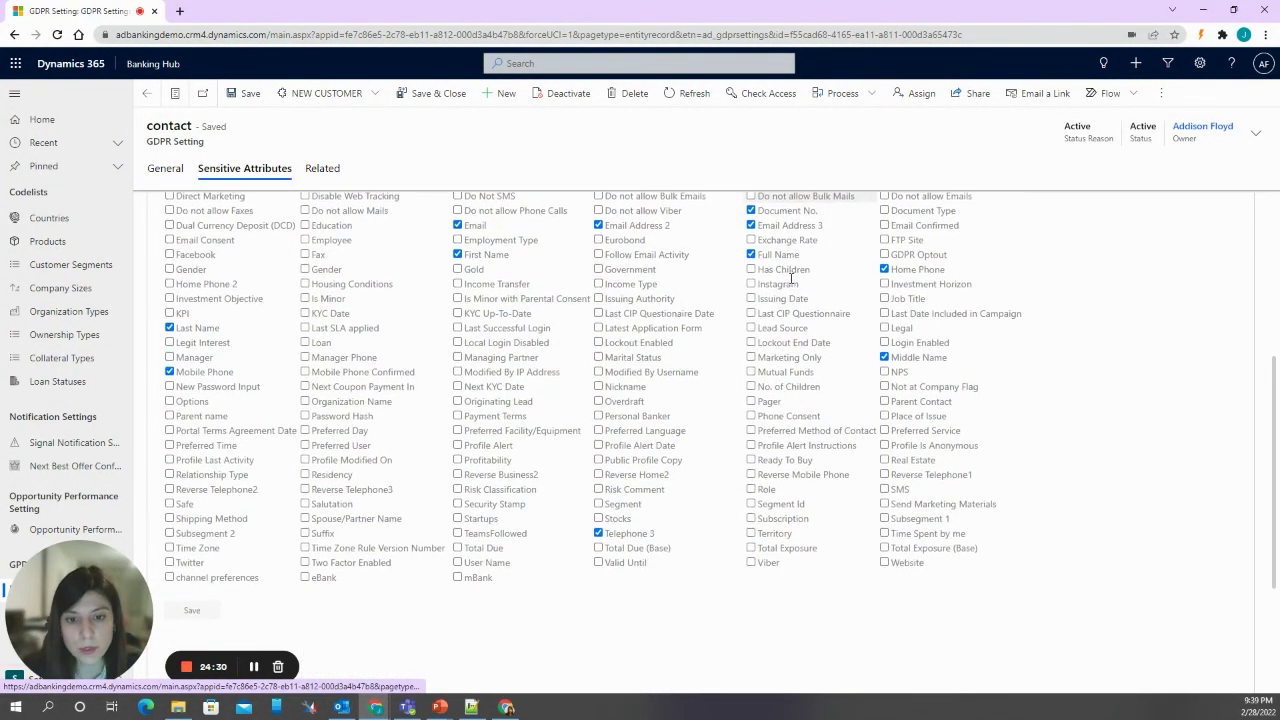
scroll(785, 330, "up", 2)
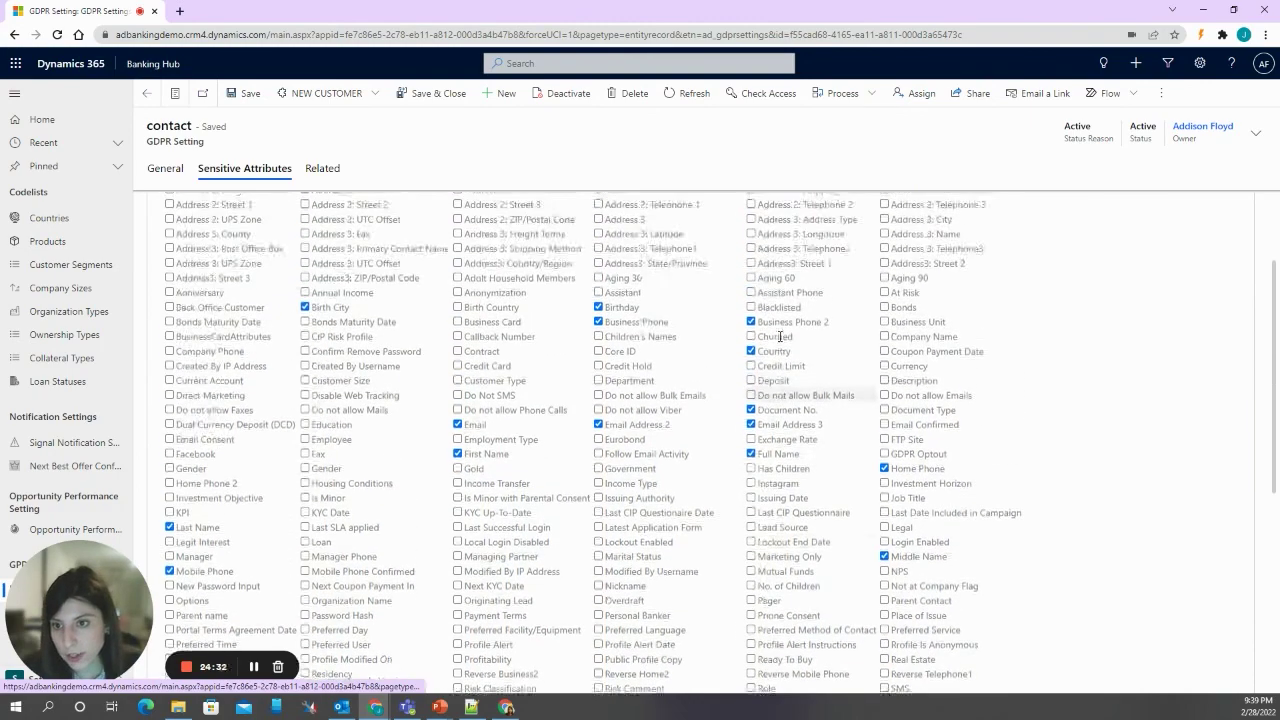
scroll(778, 337, "up", 1)
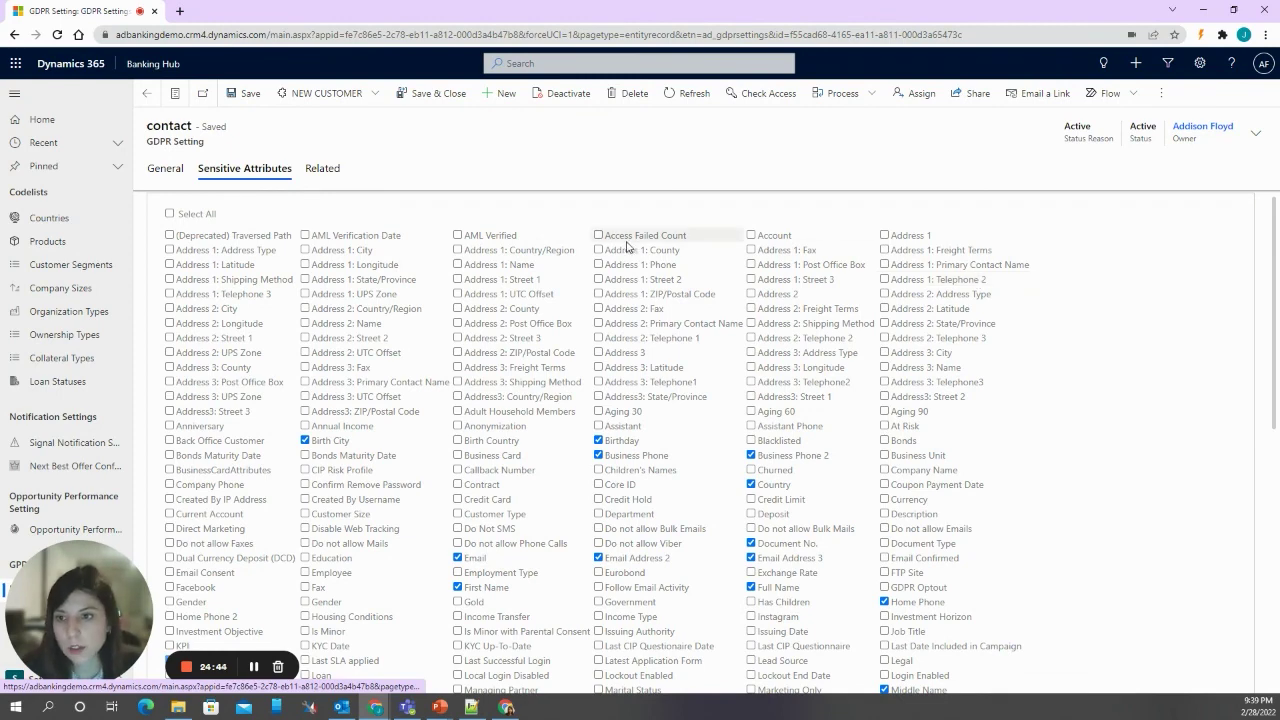
Tick Address 1: City, Address 1: County, Address 1: Country/Region and Address 1 as sensitive.
left_click(332, 253)
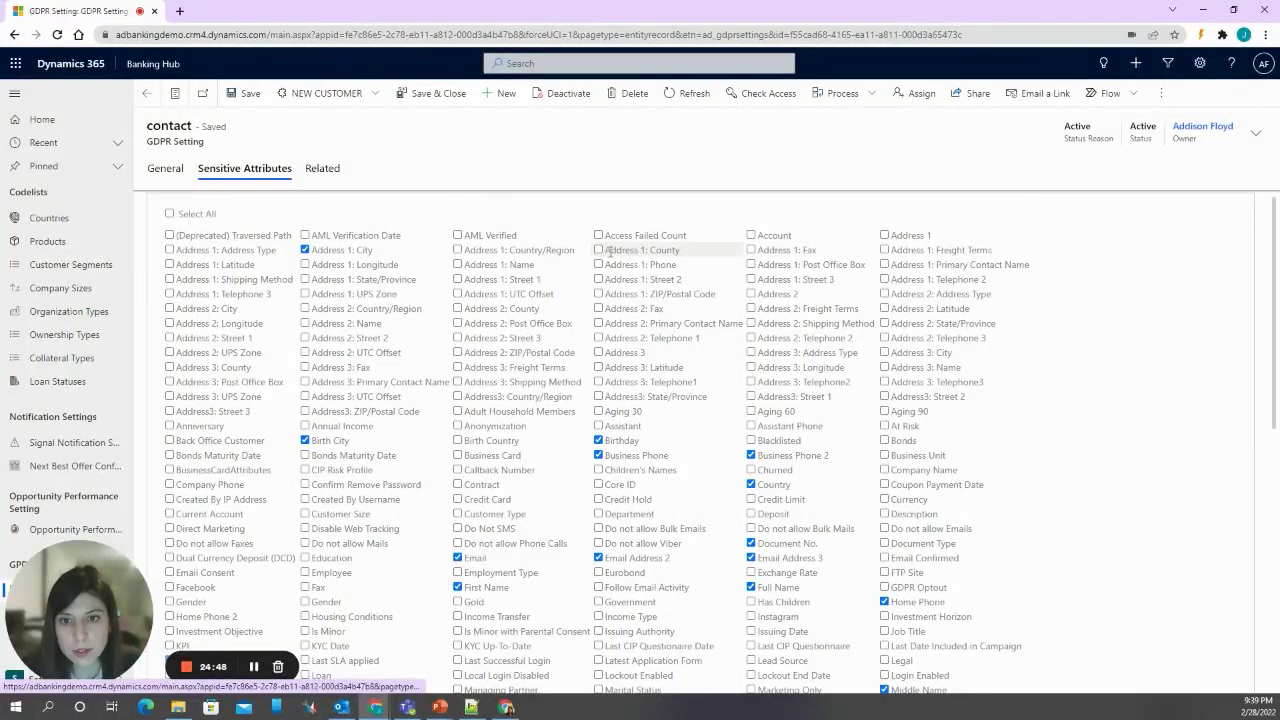
left_click(598, 250)
left_click(457, 251)
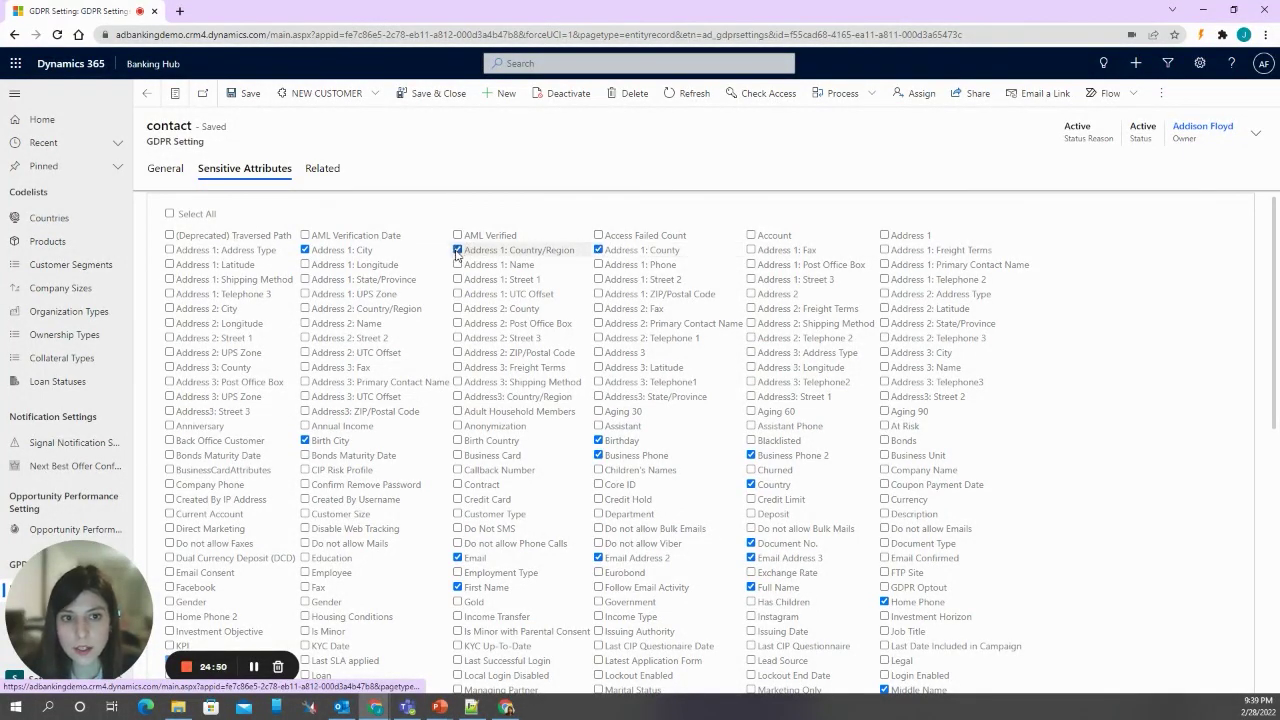
left_click(886, 236)
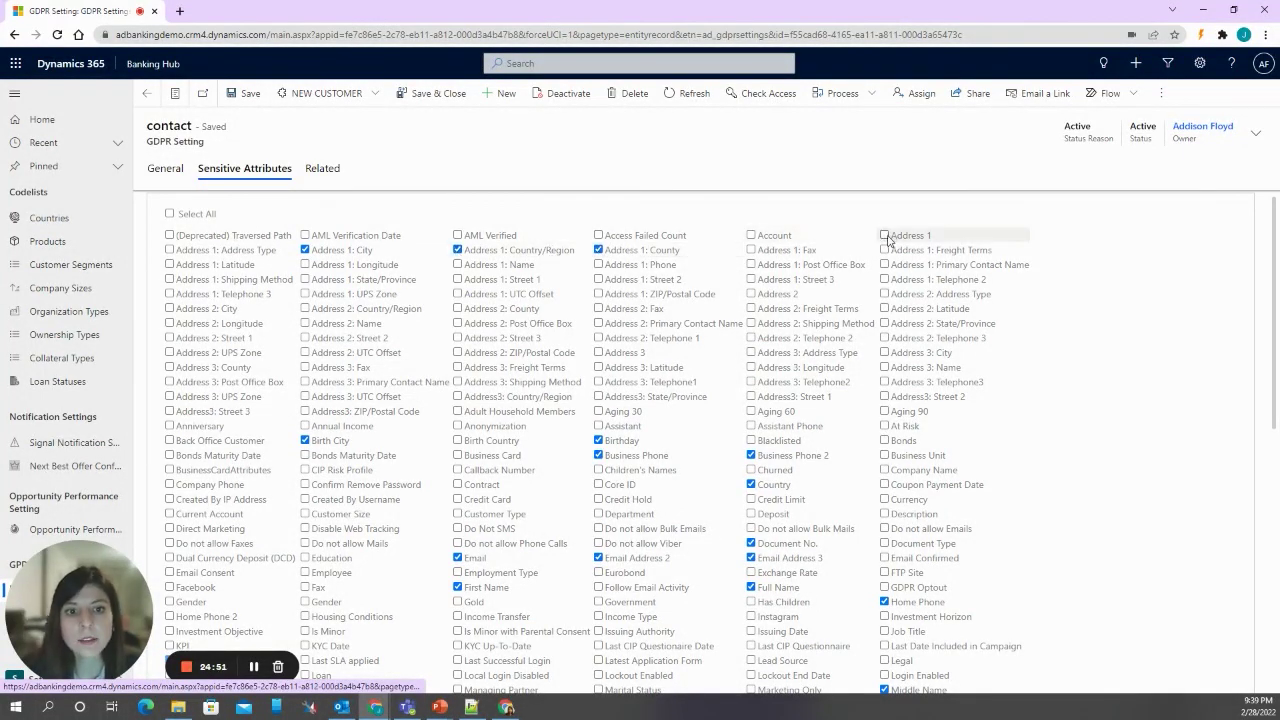
Save the sensitive attribute changes and return to the Active GDPR Settings list.
scroll(275, 556, "down", 2)
scroll(270, 560, "down", 5)
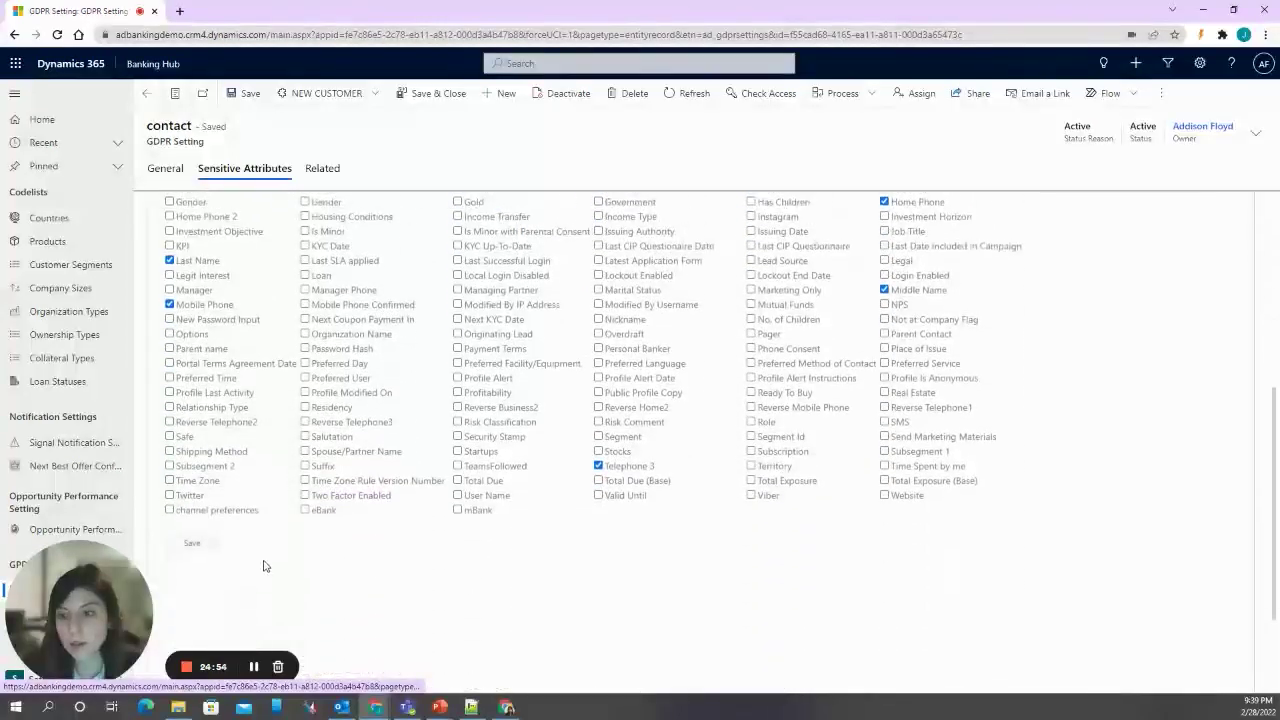
left_click(198, 420)
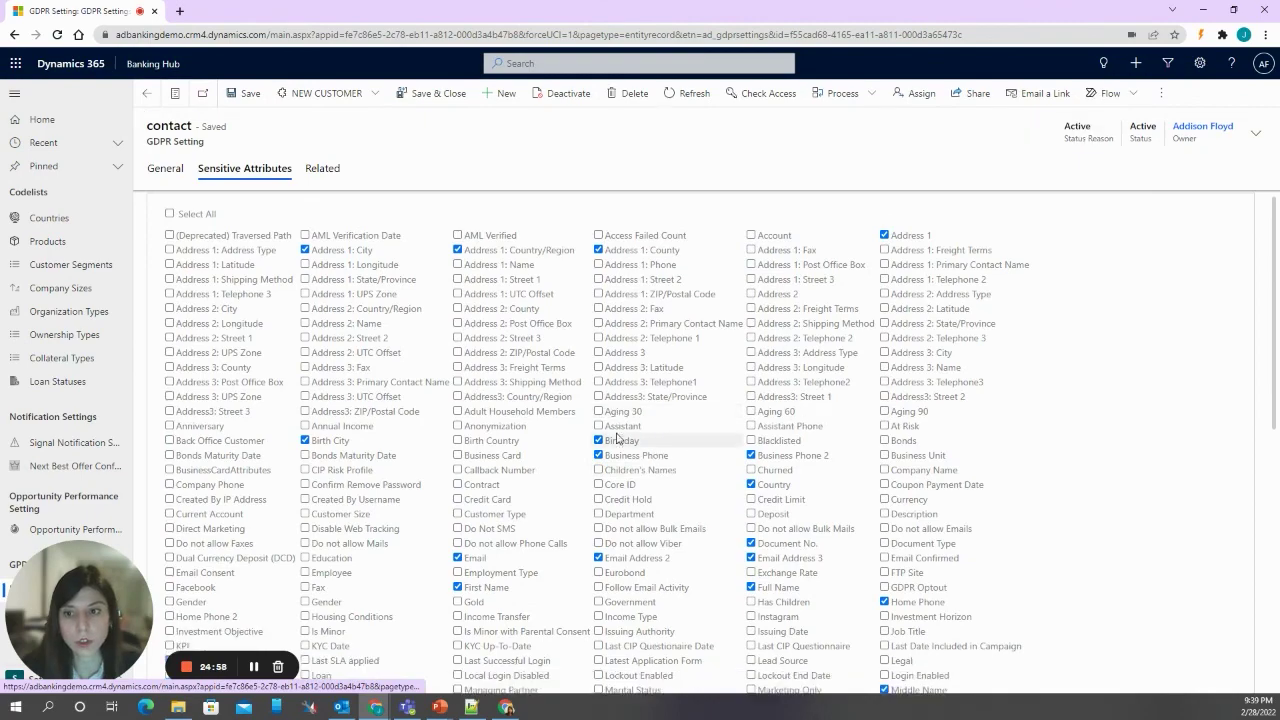
scroll(617, 435, "down", 10)
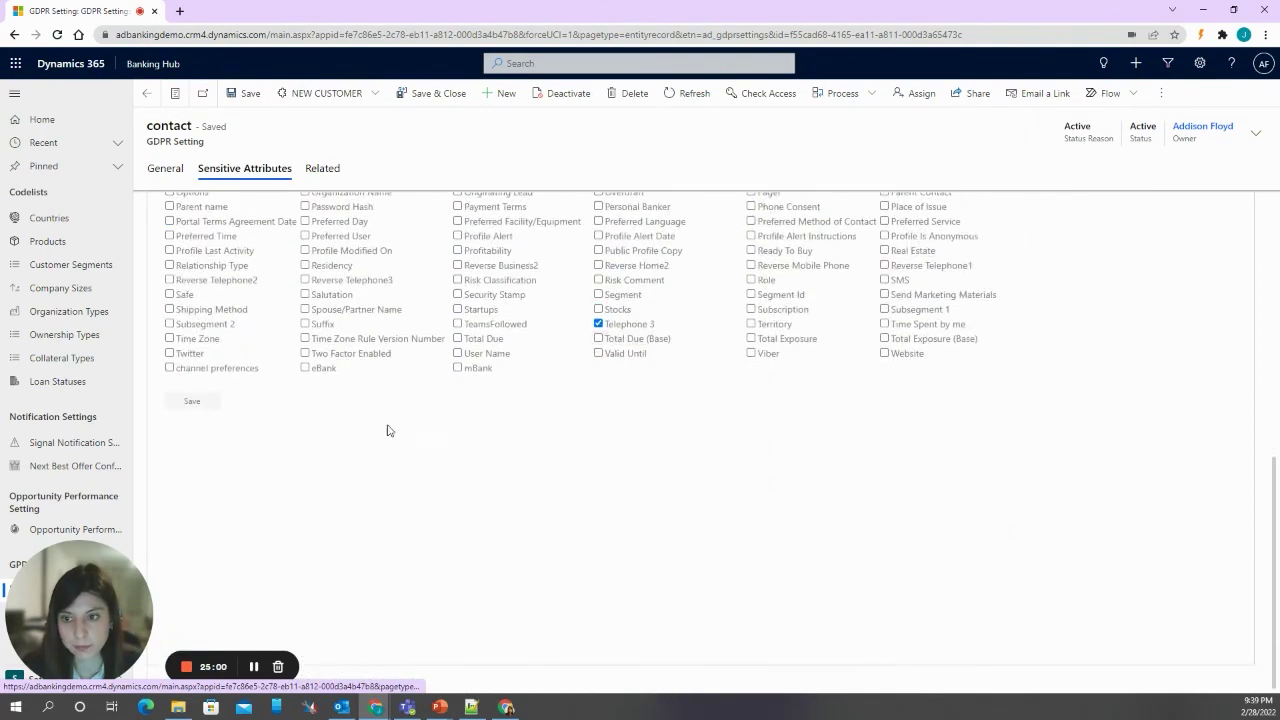
left_click(209, 406)
scroll(330, 436, "up", 10)
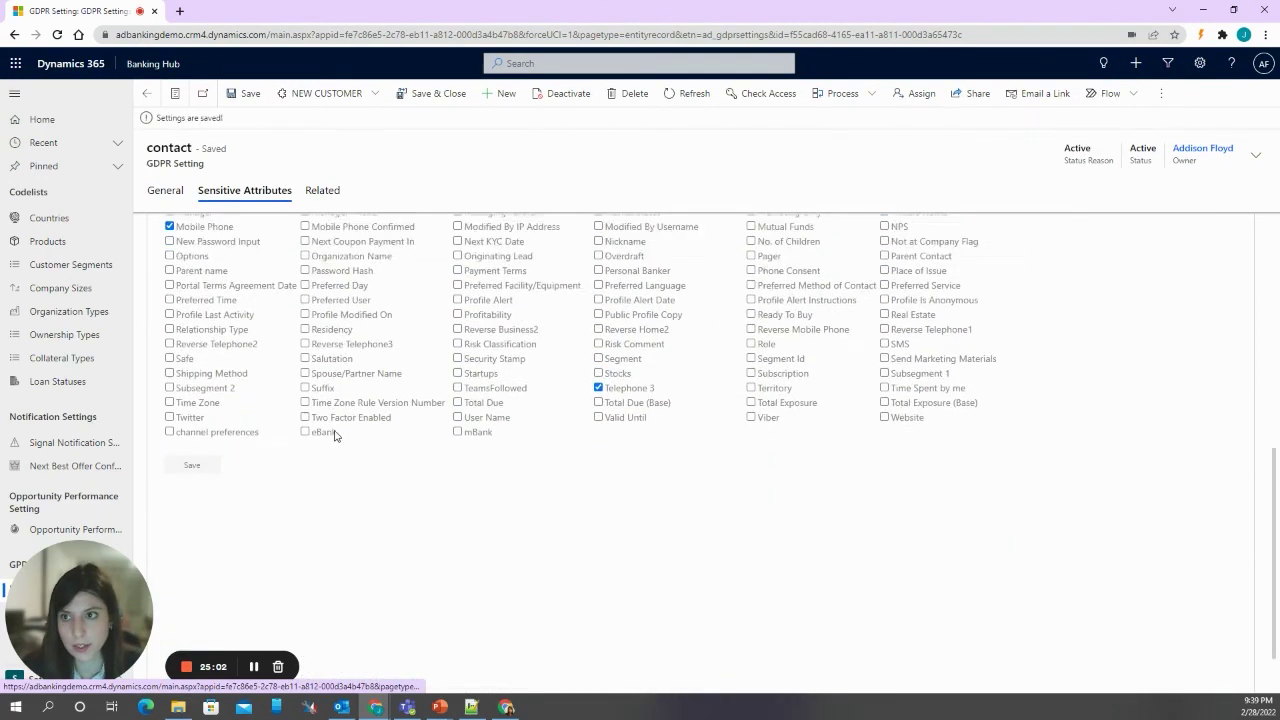
left_click(146, 93)
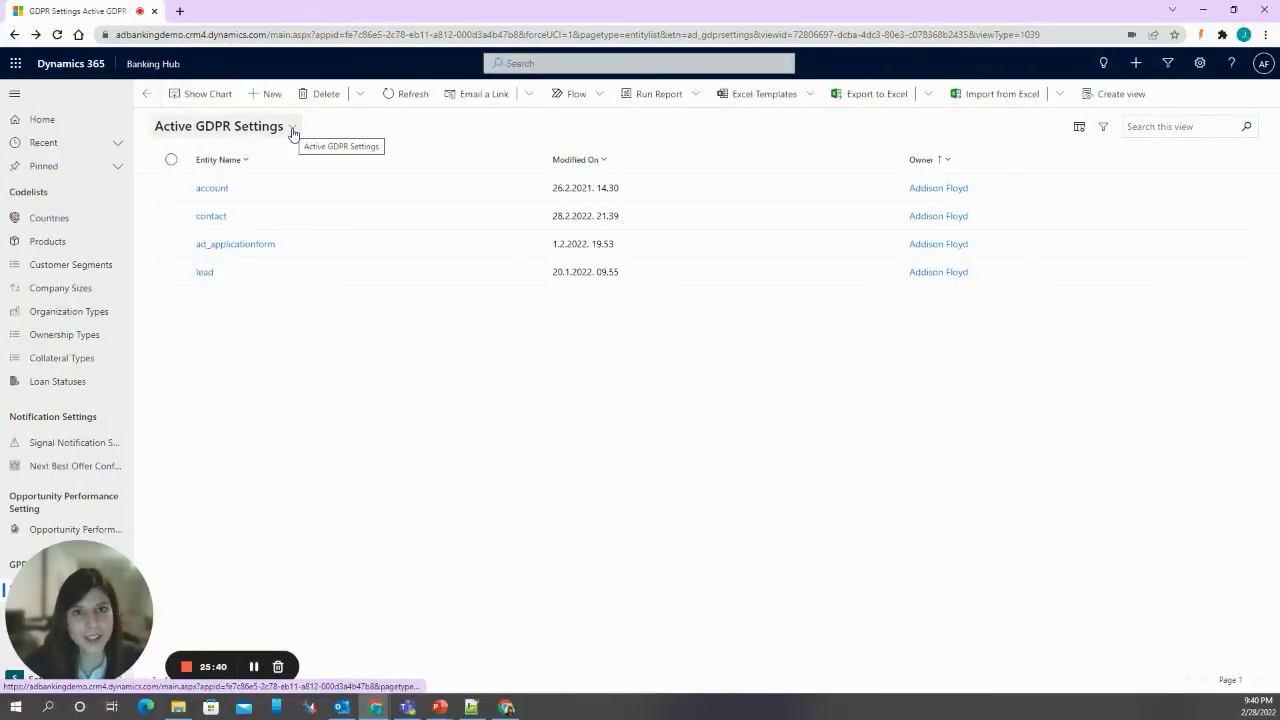
Confirm the contact GDPR Setting shows Modified On 28.2.2022 21.39.
left_click(186, 666)
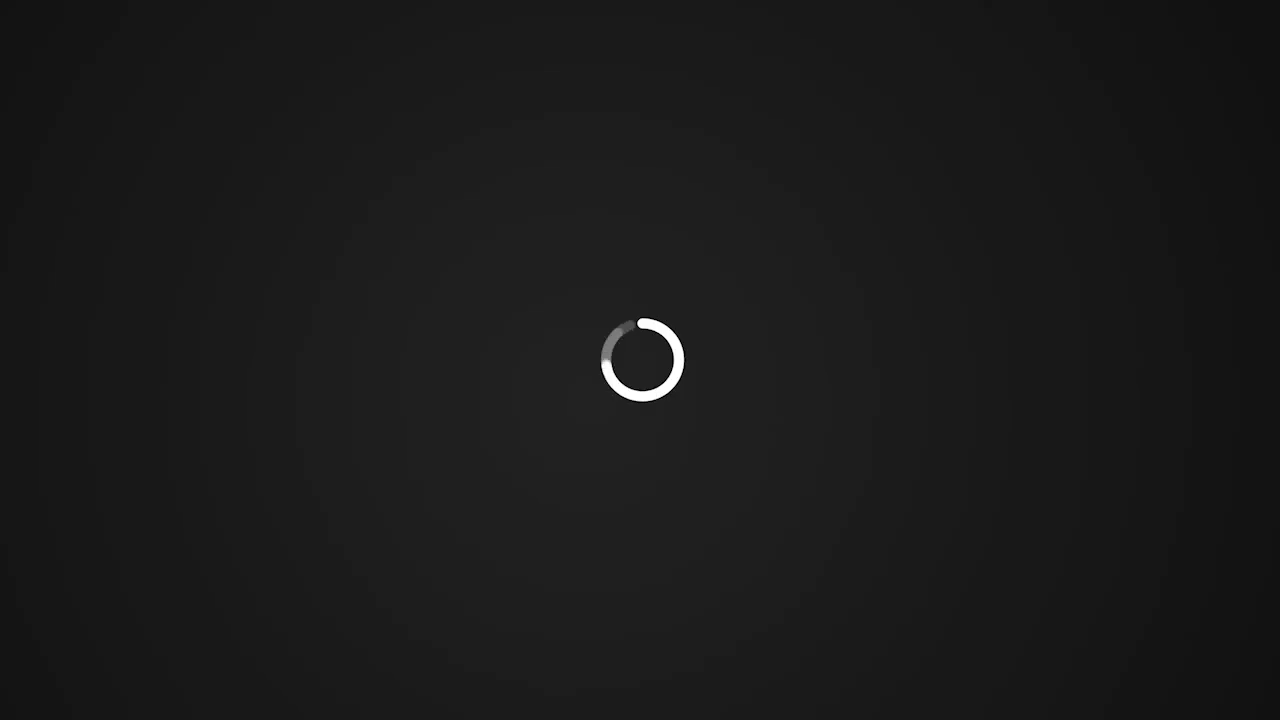